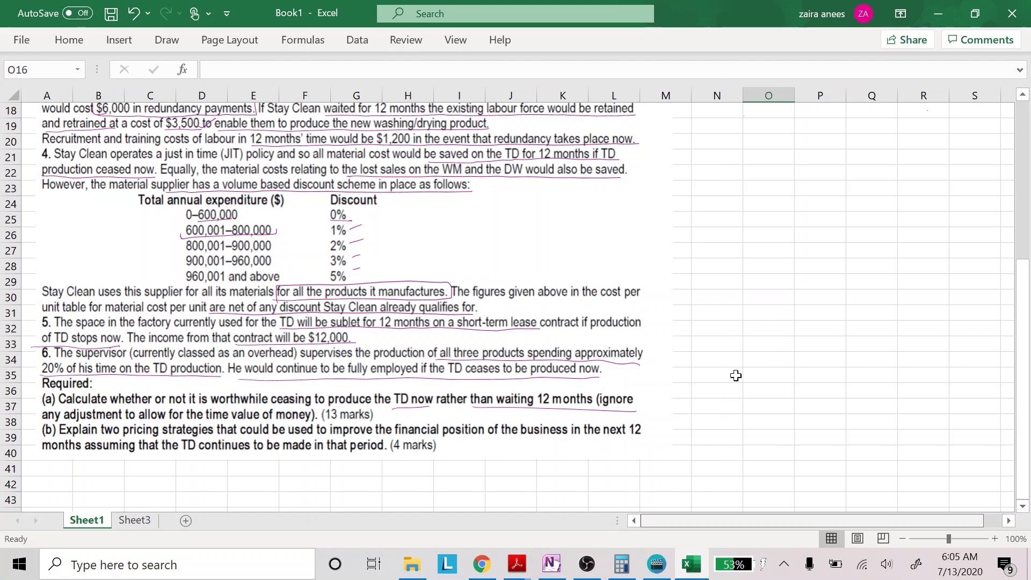
# - Finish the pen markings on the Stay Clean question and return to the top of Sheet1
pyautogui.click(599, 567)
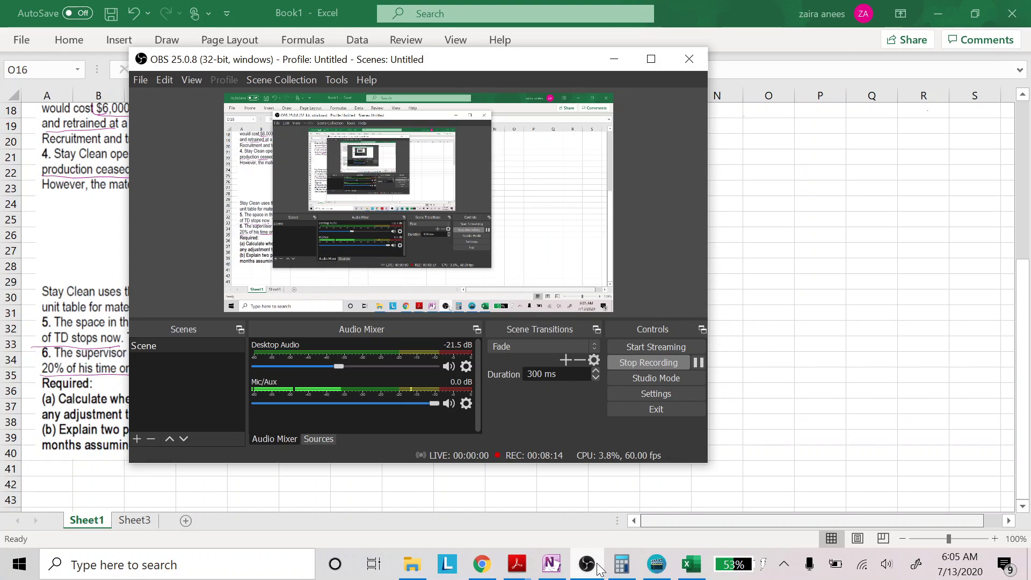
pyautogui.click(588, 565)
pyautogui.scroll(6, 837, 207)
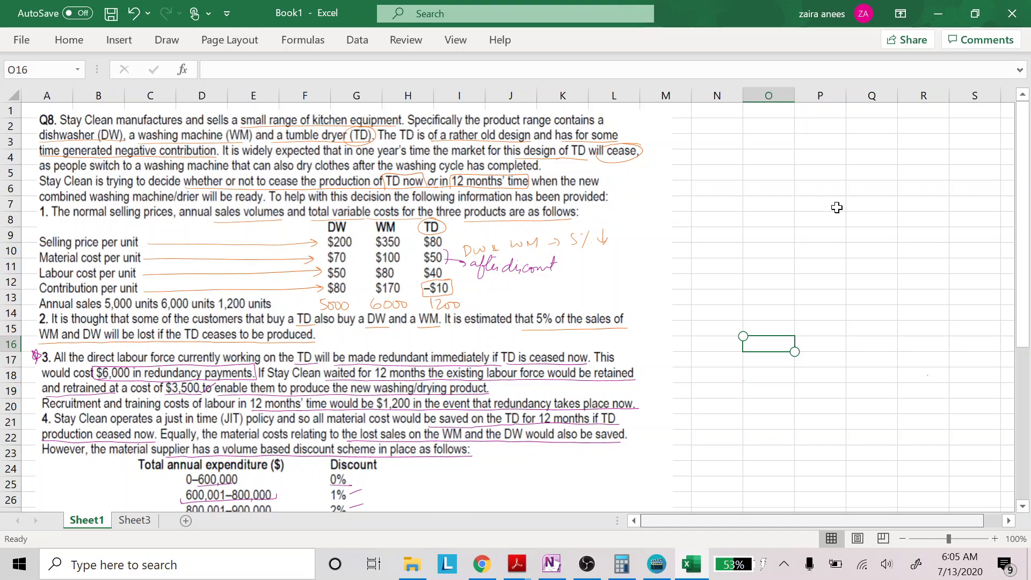
# - Widen column N and enter the label 'Decrease in sales revenue' in N3
pyautogui.press('Up')
pyautogui.press('Up')
pyautogui.press('Up')
pyautogui.press('Up')
pyautogui.press('Up')
pyautogui.press('Up')
pyautogui.press('Up')
pyautogui.press('Up')
pyautogui.press('Up')
pyautogui.press('Up')
pyautogui.press('Up')
pyautogui.press('Up')
pyautogui.press('Up')
pyautogui.press('Up')
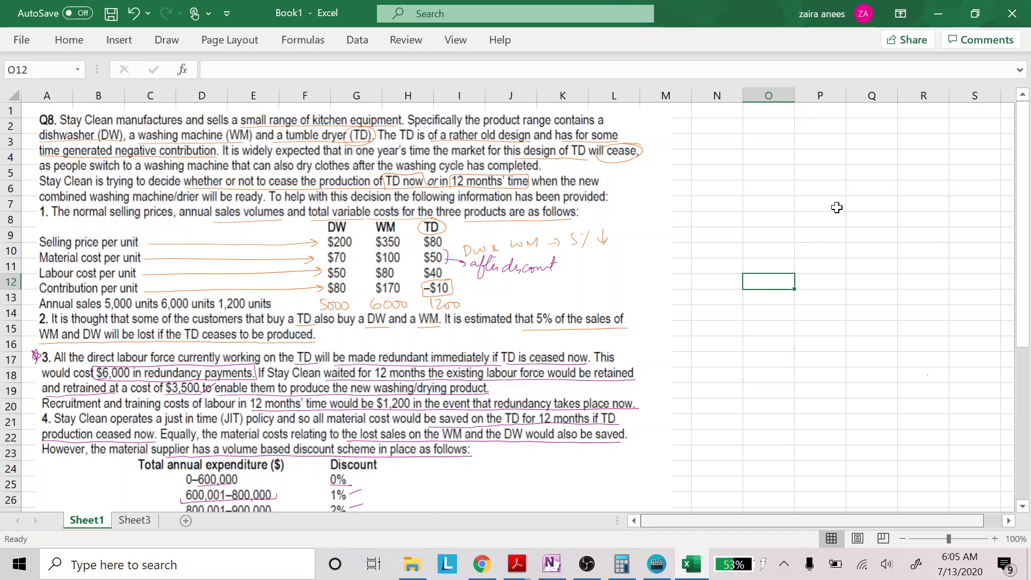
pyautogui.press('Down')
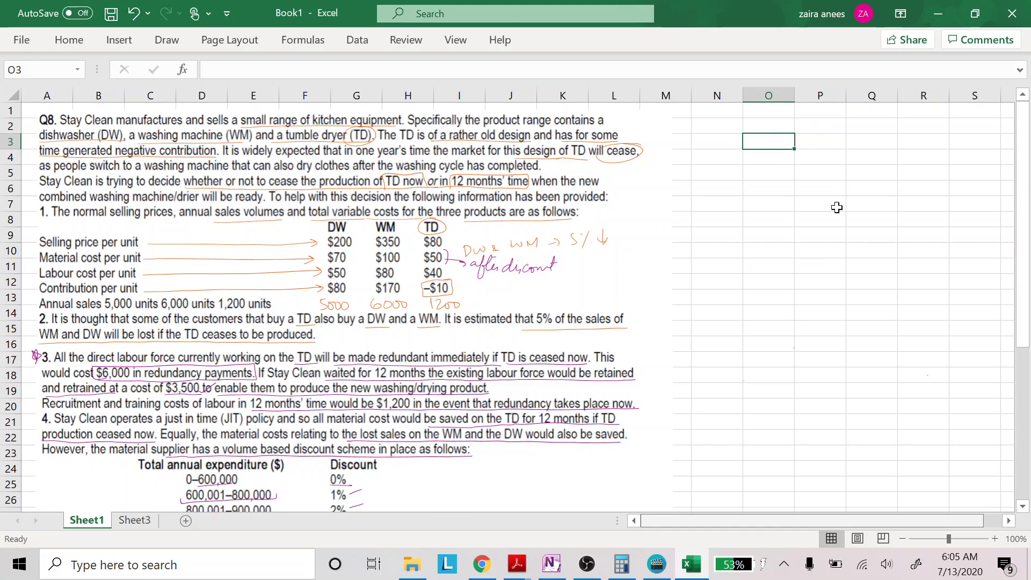
pyautogui.moveTo(743, 95); pyautogui.dragTo(832, 109)
pyautogui.click(795, 142)
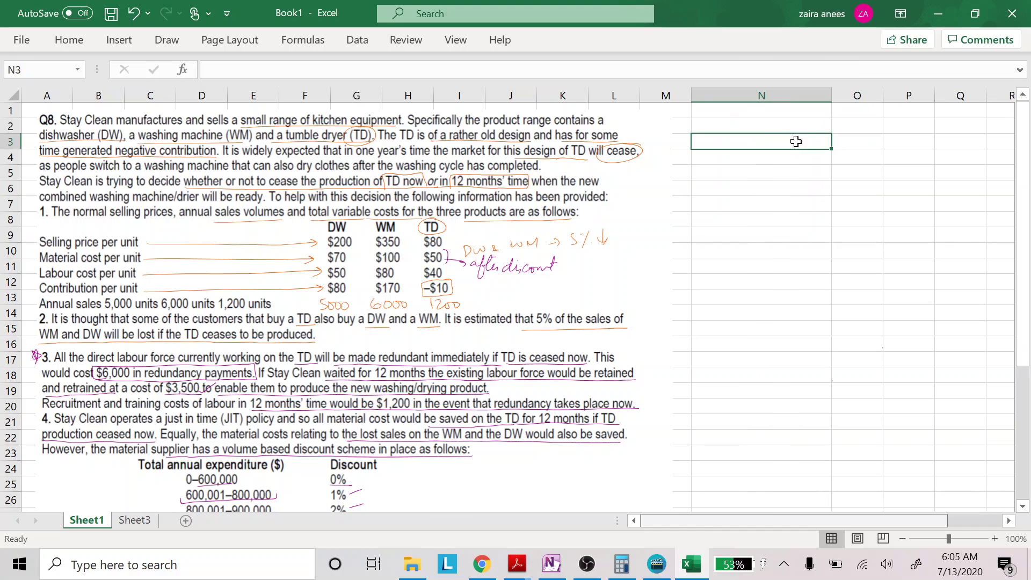
pyautogui.write('deci')
pyautogui.press('BackSpace')
pyautogui.press('BackSpace')
pyautogui.press('BackSpace')
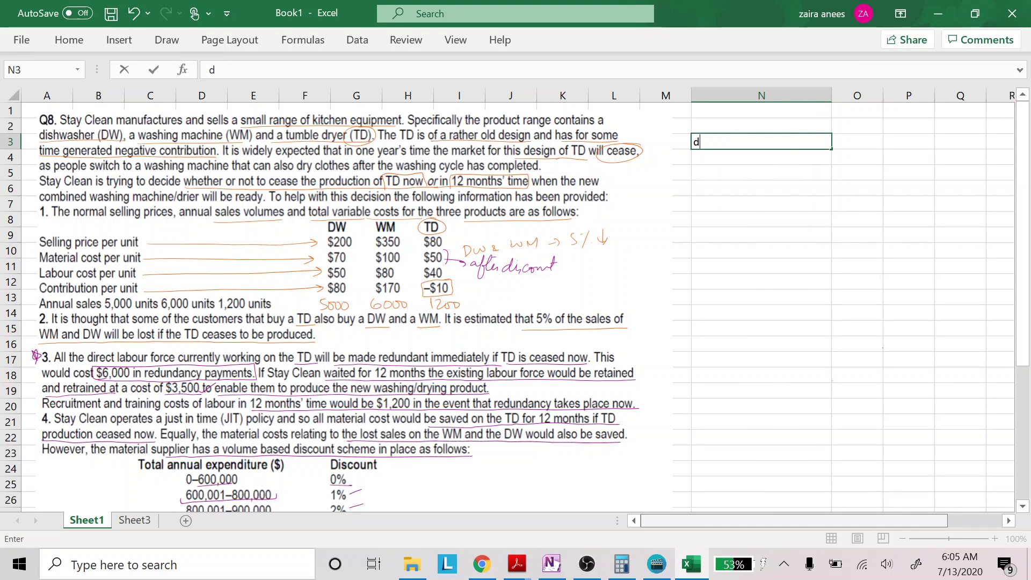
pyautogui.press('BackSpace')
pyautogui.write('Decr')
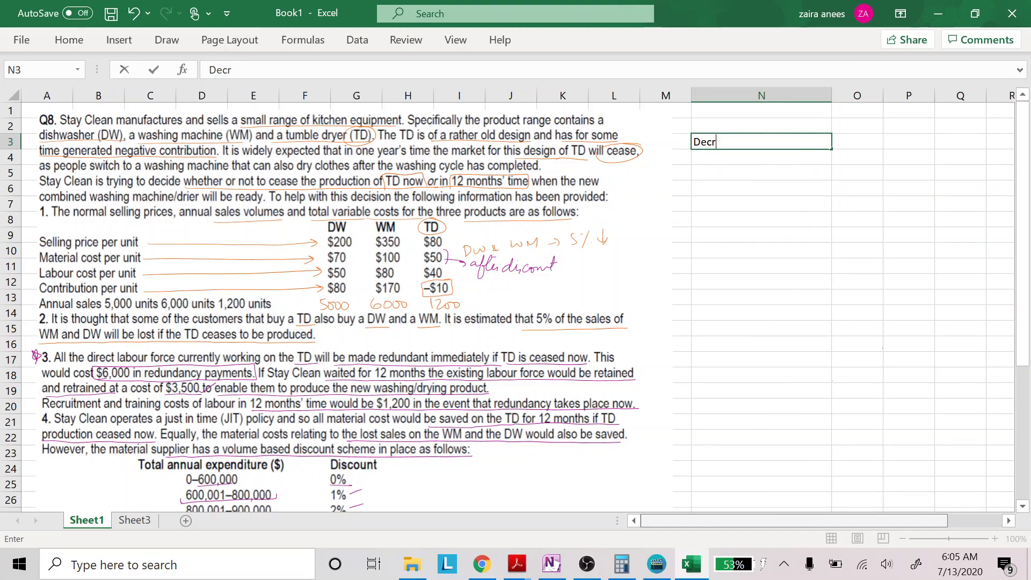
pyautogui.write('ease in ')
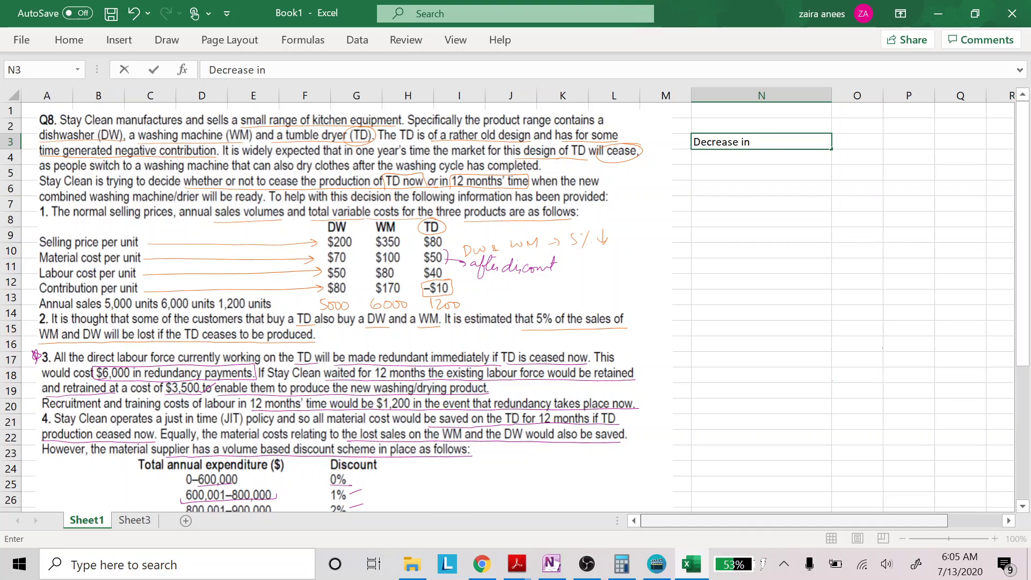
pyautogui.write('sales reven')
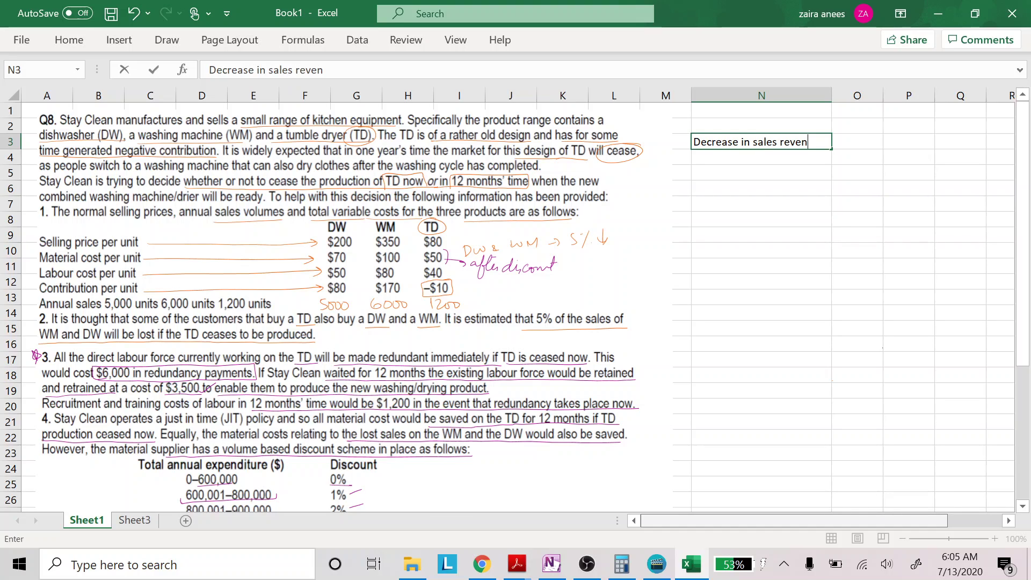
pyautogui.write('ue')
pyautogui.press('Tab')
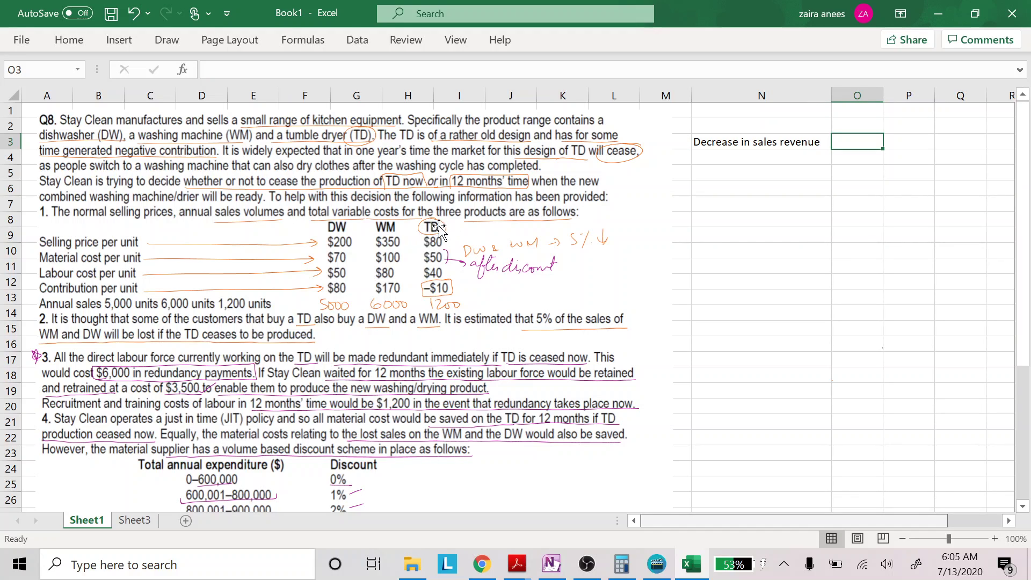
# - Add the heading 'cease production NOW' in N2 and start a formula beside the revenue label
pyautogui.click(709, 134)
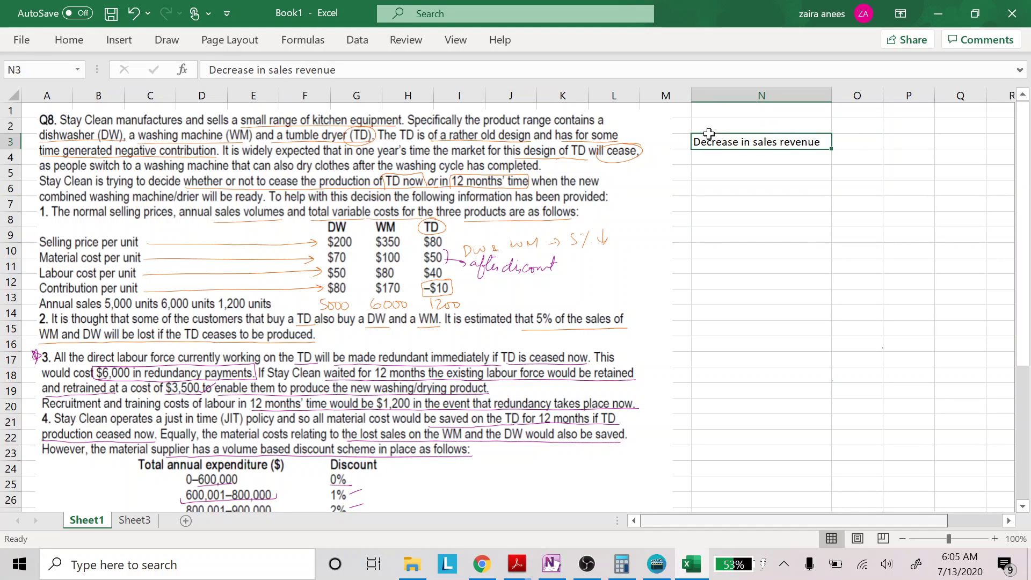
pyautogui.click(711, 127)
pyautogui.write('ce')
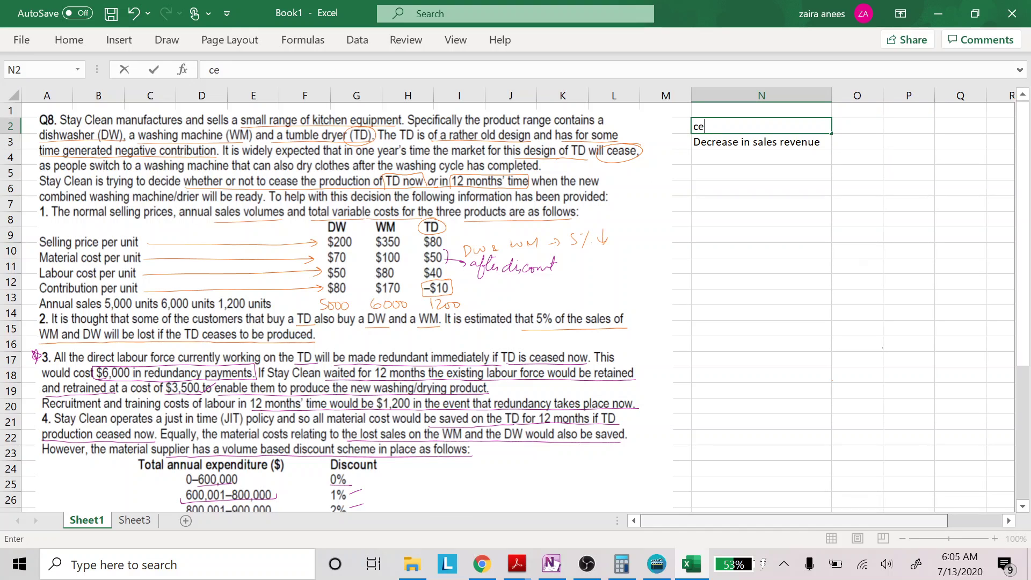
pyautogui.write('ase pro')
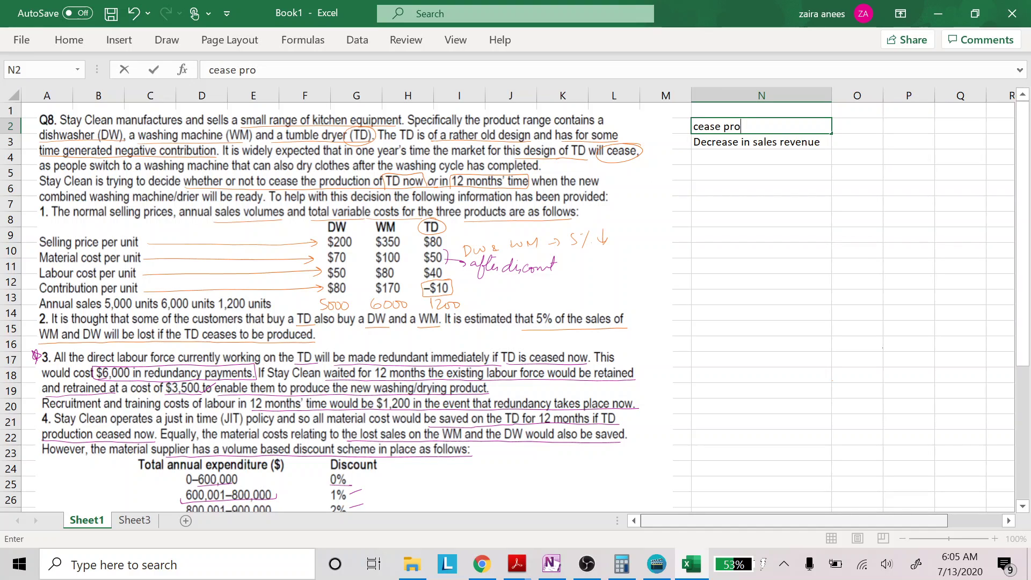
pyautogui.write('duction NOW')
pyautogui.press('Return')
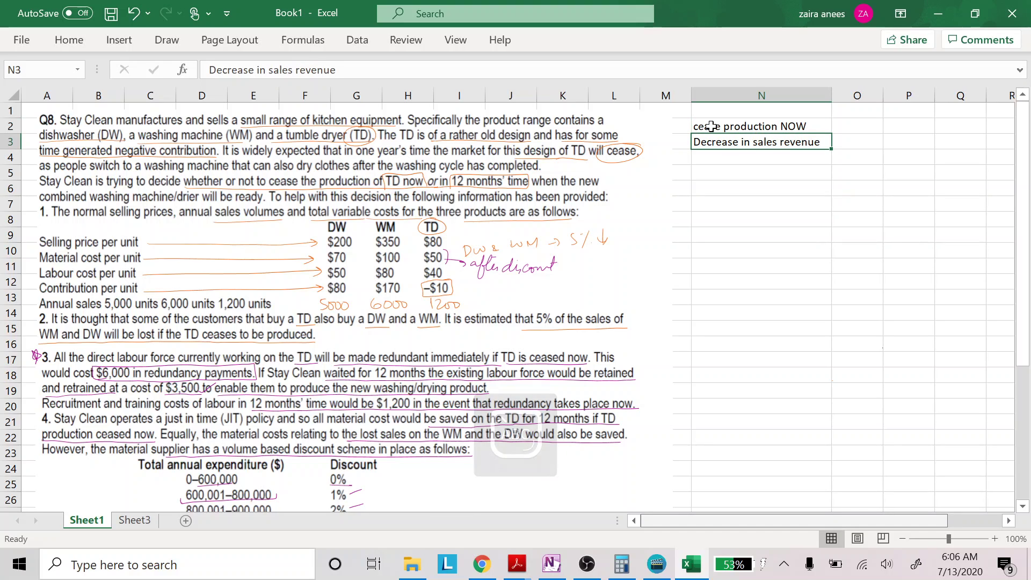
pyautogui.press('capslock')
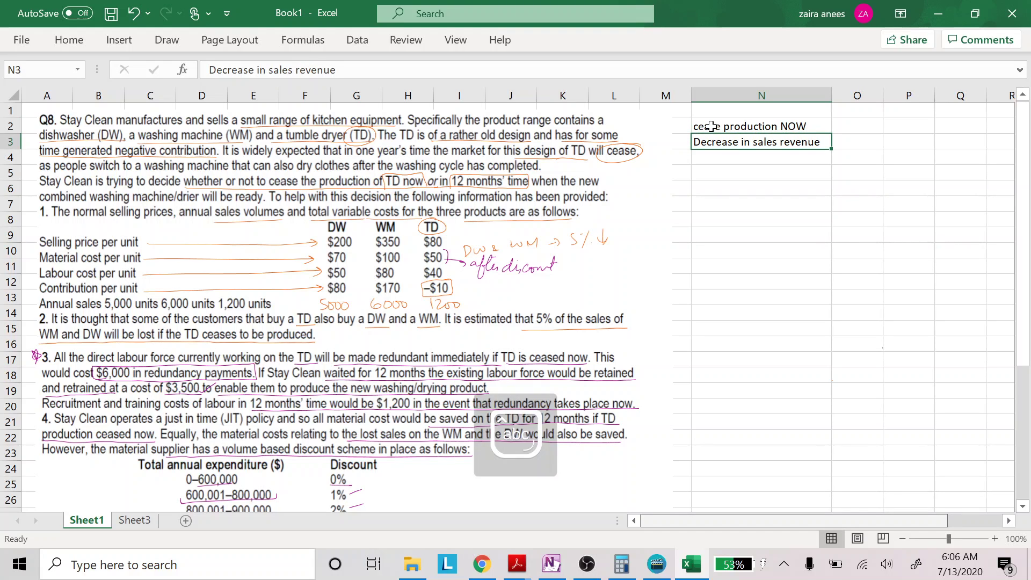
pyautogui.press('Right')
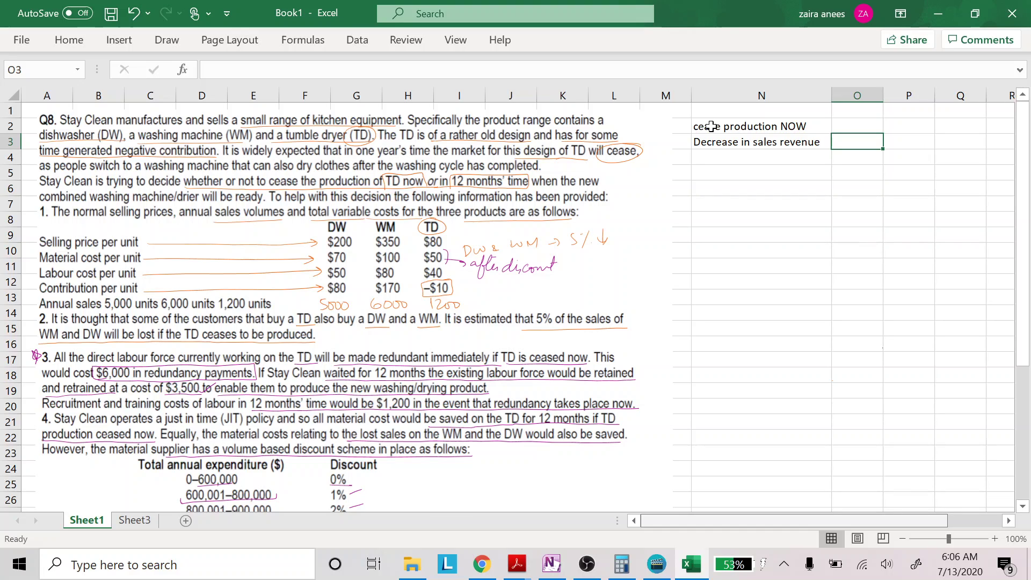
pyautogui.write('=')
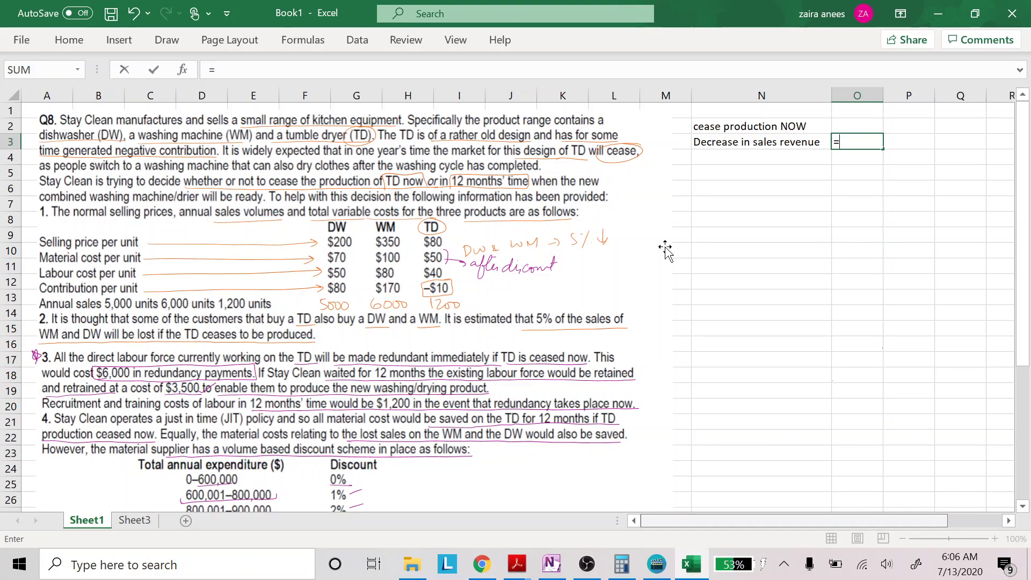
# - Enter the lost-contribution formula ((1200*80)+(6000*.05*350)+(5000*.05*200)) in O3
pyautogui.write('12')
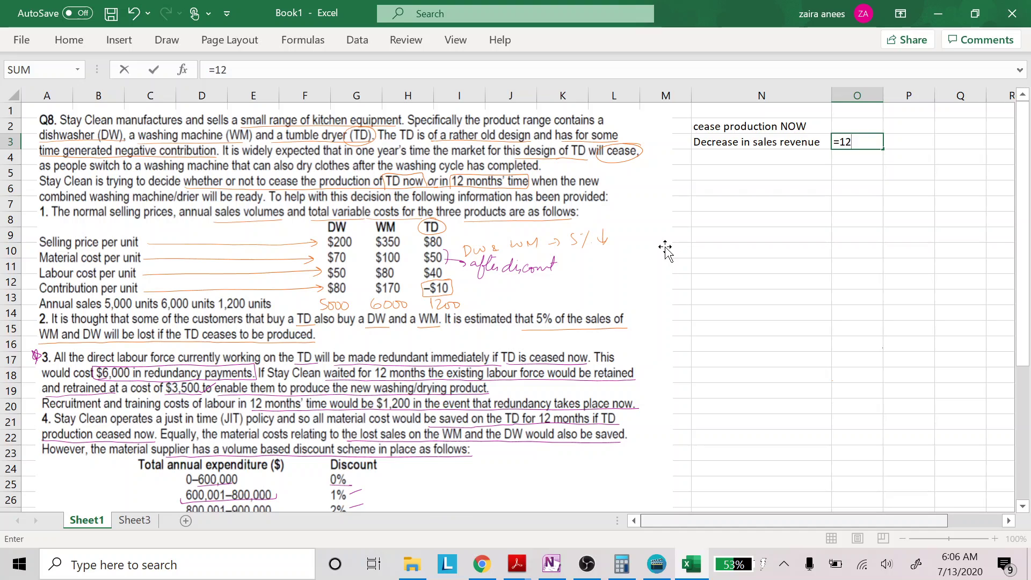
pyautogui.write('00*')
pyautogui.write('80+(')
pyautogui.write('6000')
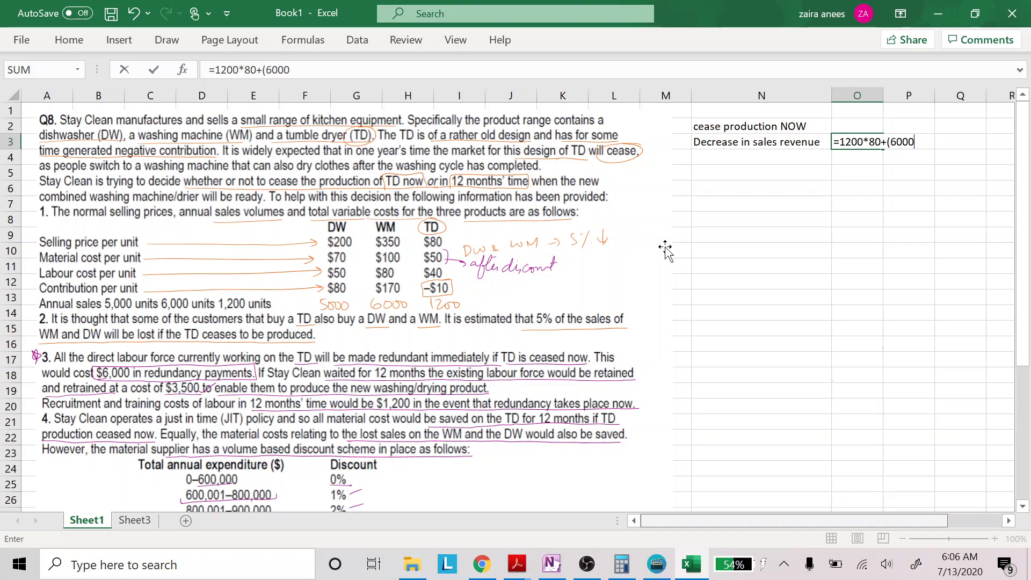
pyautogui.write('*.05*')
pyautogui.write('350')
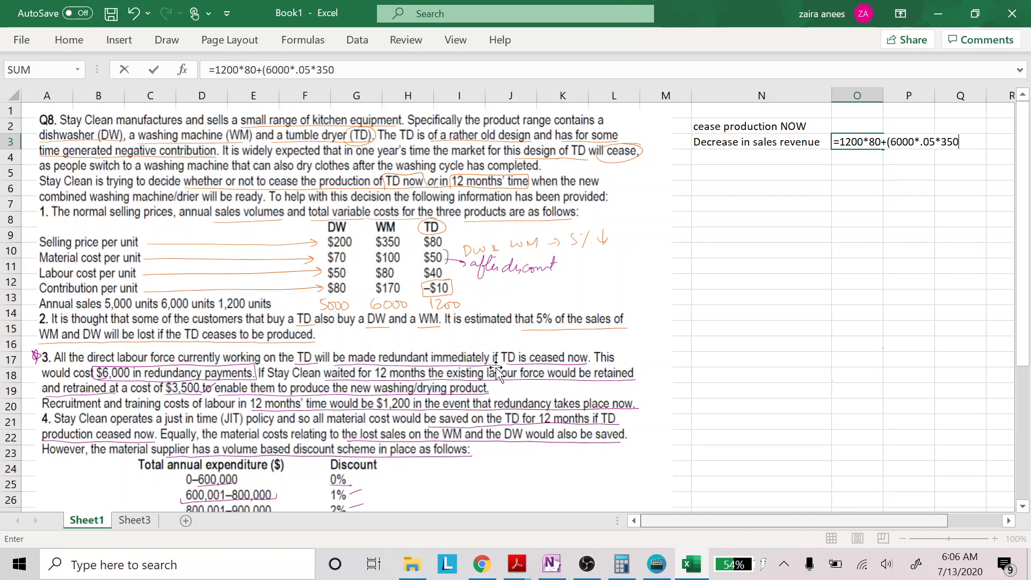
pyautogui.write(')+(5000*.05')
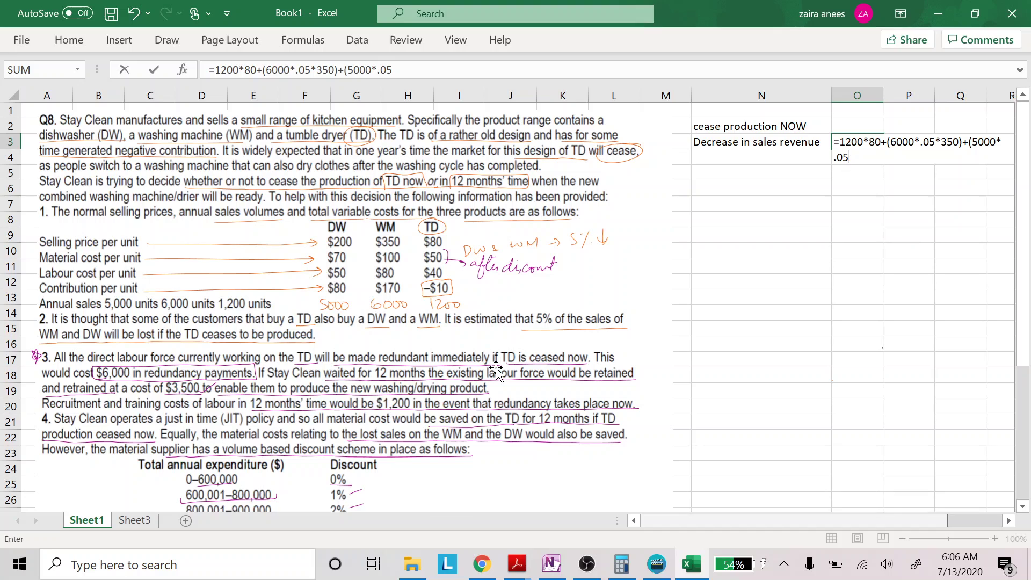
pyautogui.write('*200)')
pyautogui.click(840, 142)
pyautogui.write('(')
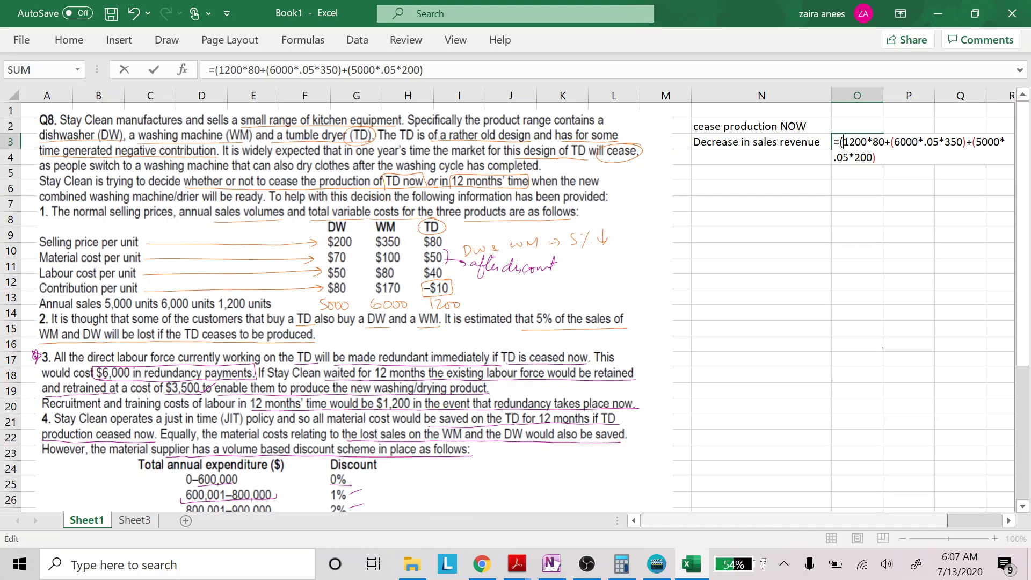
pyautogui.write(')')
pyautogui.press('Return')
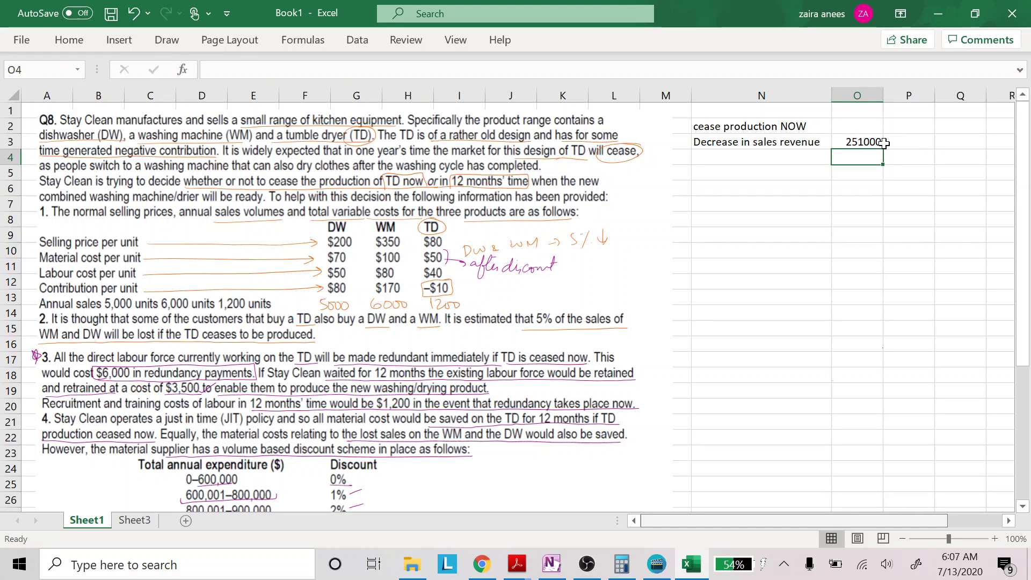
# - Negate the O3 formula so the decrease in sales revenue shows -251000
pyautogui.click(884, 142)
pyautogui.doubleClick(867, 141)
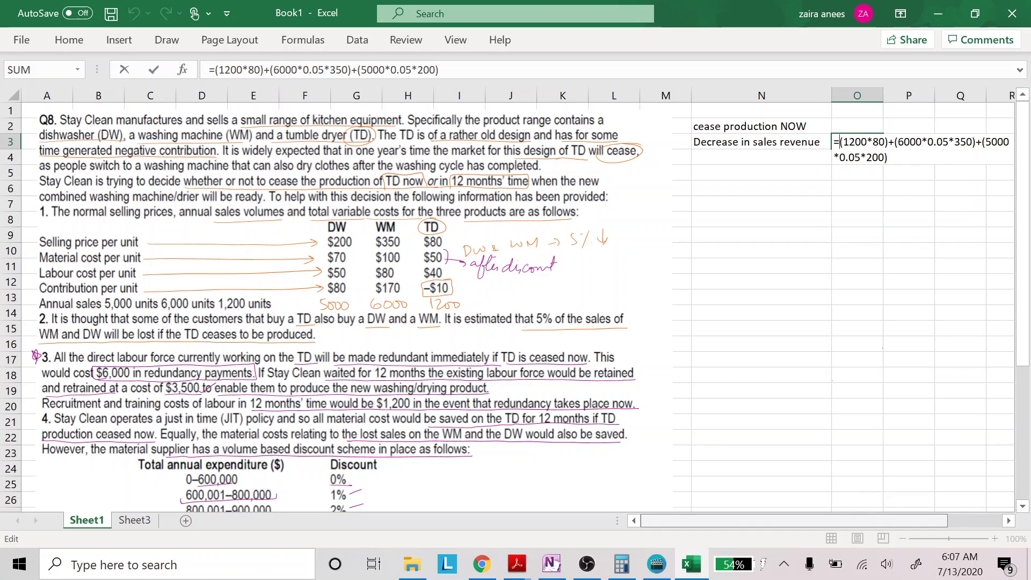
pyautogui.write('-(')
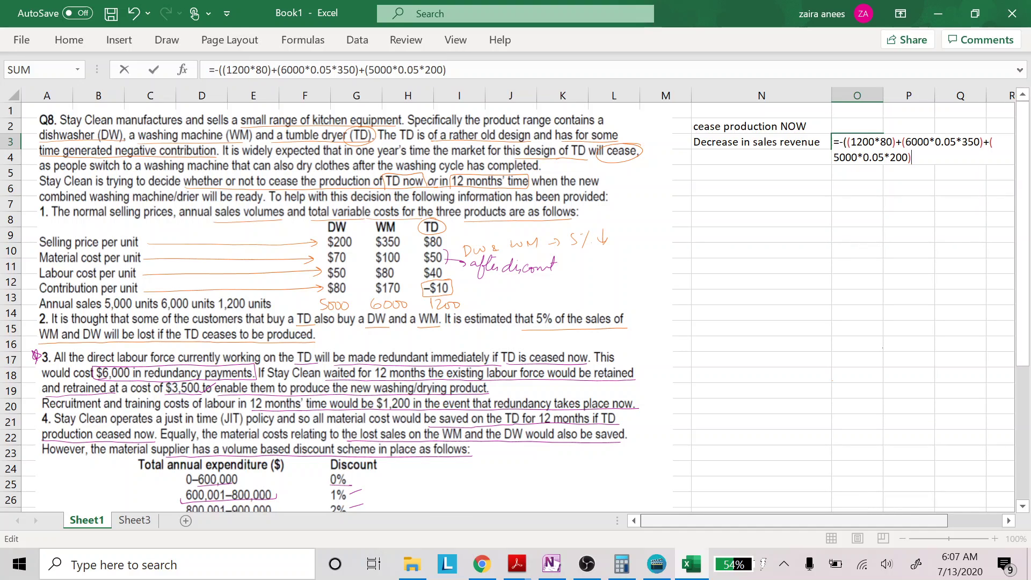
pyautogui.write(')')
pyautogui.press('Return')
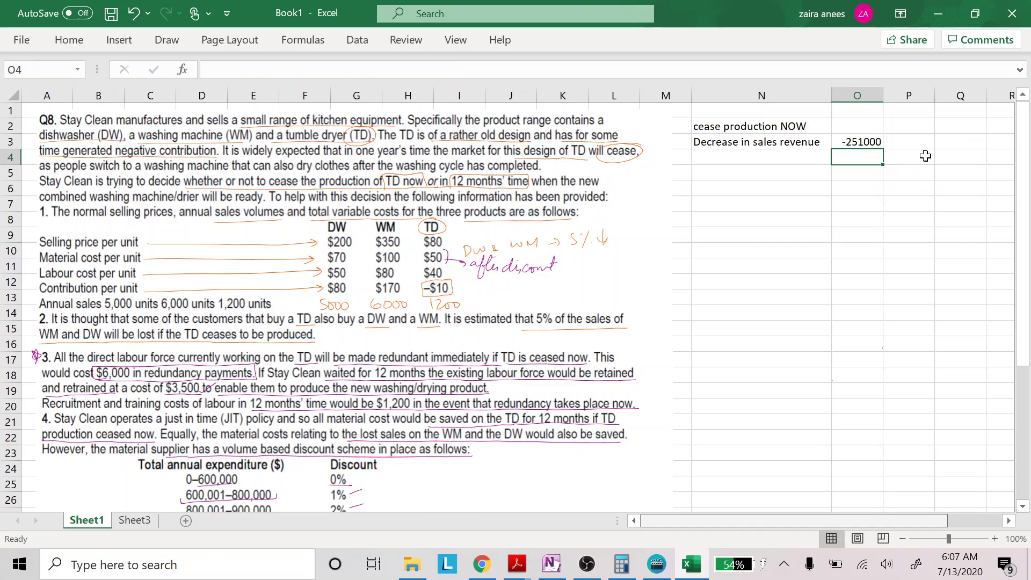
pyautogui.press('Left')
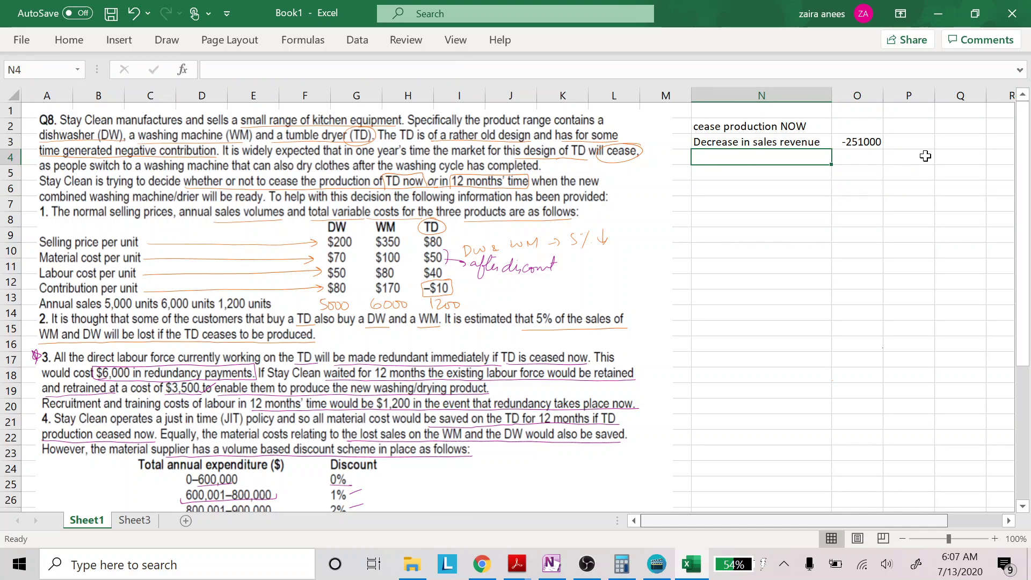
# - Type the label 'current material cost' in N20
pyautogui.write('material ')
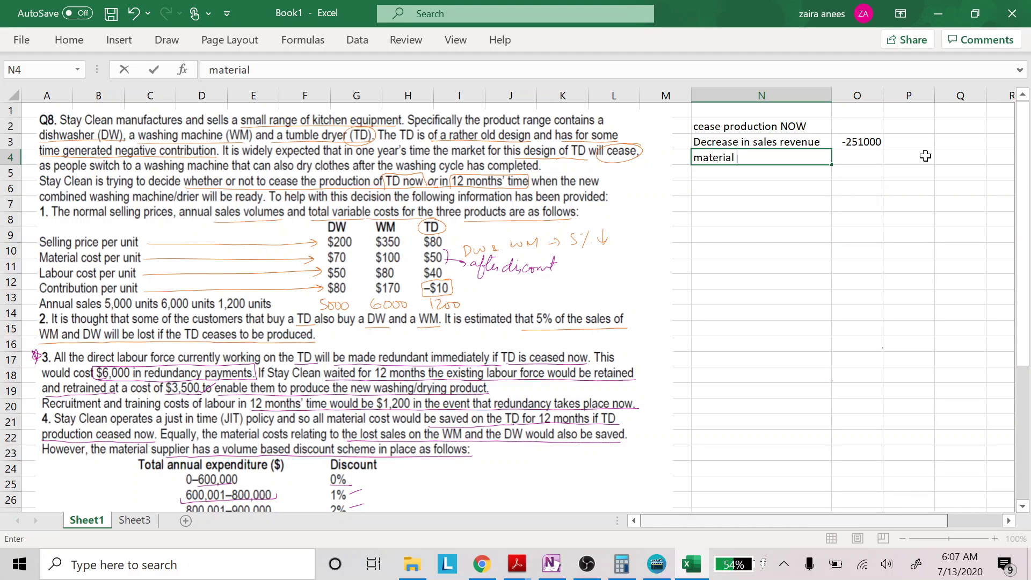
pyautogui.write('cost')
pyautogui.press('Return')
pyautogui.press('Down')
pyautogui.press('Down')
pyautogui.press('Down')
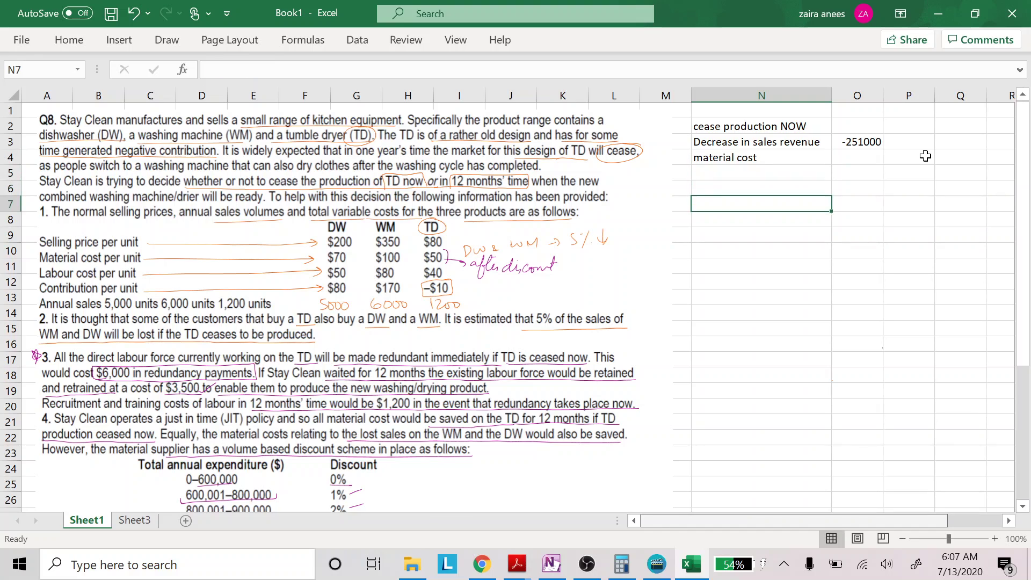
pyautogui.press('Right')
pyautogui.press('Right')
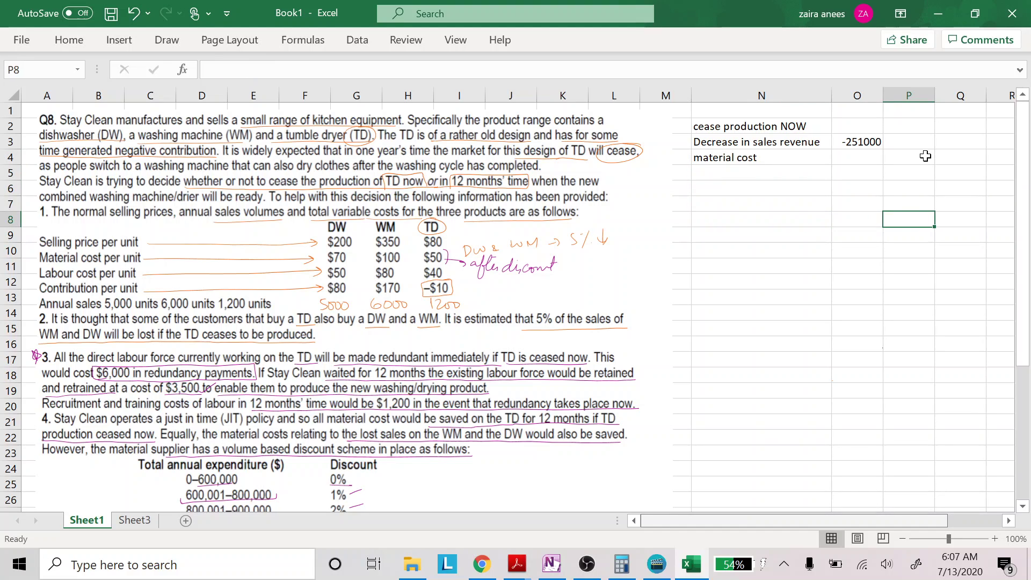
pyautogui.press('Down')
pyautogui.press('Down')
pyautogui.press('Down')
pyautogui.press('Down')
pyautogui.press('Down')
pyautogui.press('Down')
pyautogui.press('Down')
pyautogui.press('Down')
pyautogui.press('Down')
pyautogui.press('Down')
pyautogui.press('Down')
pyautogui.press('Down')
pyautogui.press('Left')
pyautogui.press('Left')
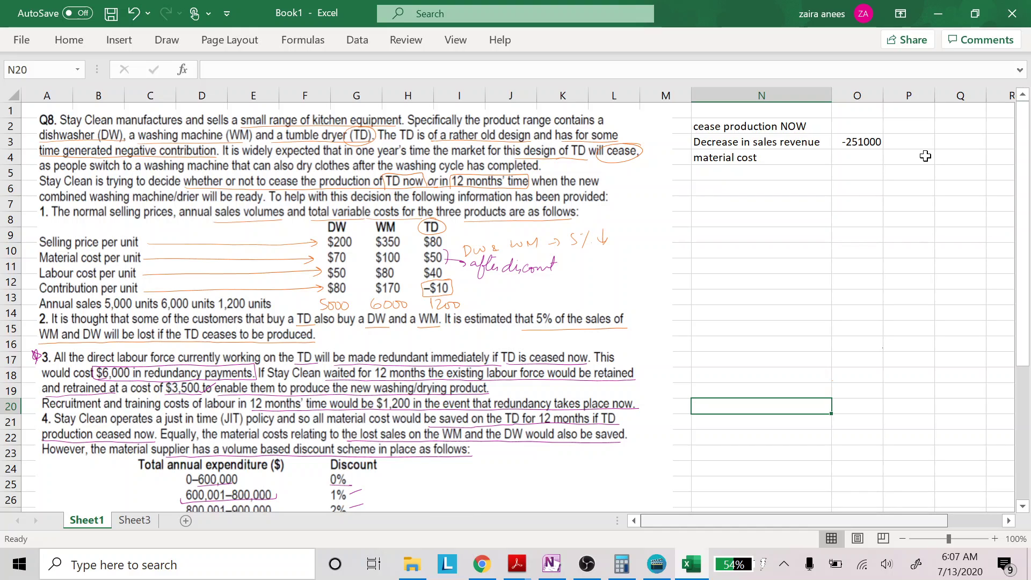
pyautogui.write('=')
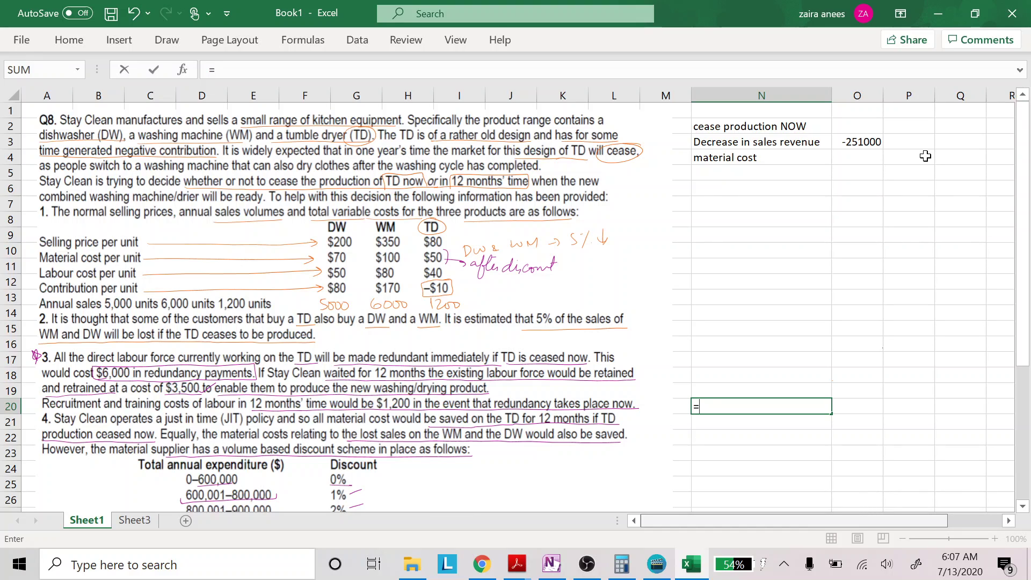
pyautogui.press('BackSpace')
pyautogui.write('c')
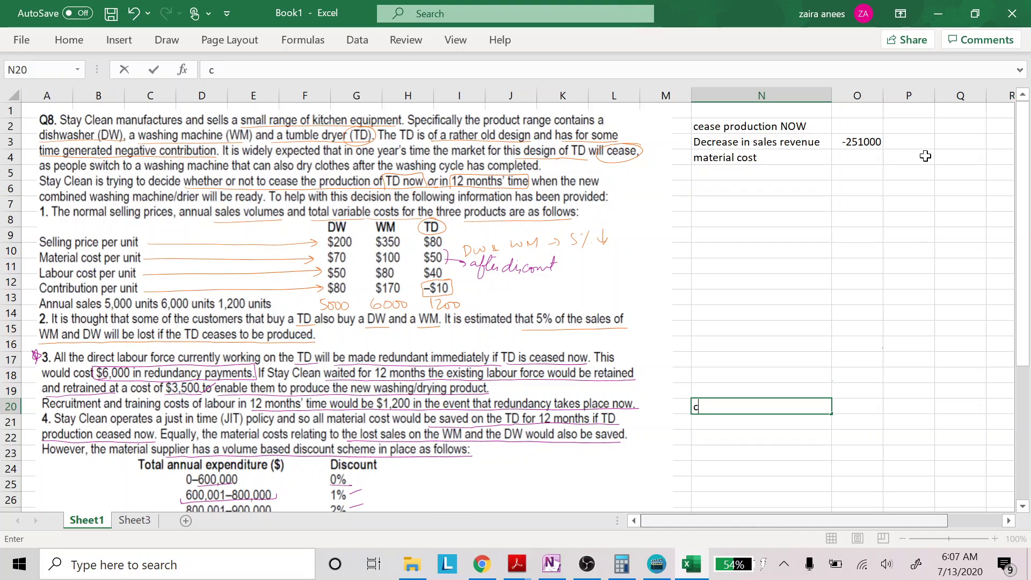
pyautogui.write('urrent materi')
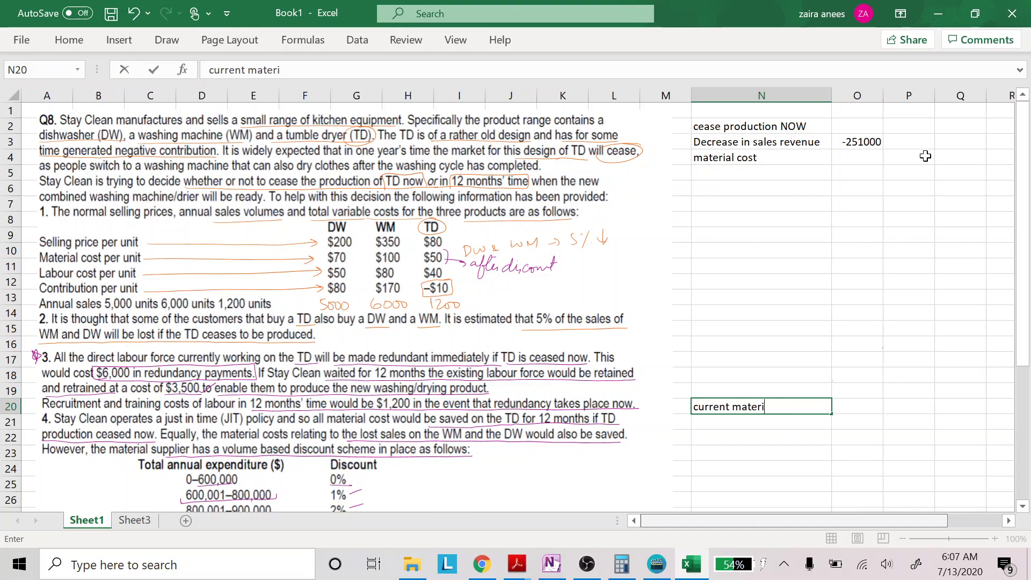
pyautogui.write('al cost')
pyautogui.press('Tab')
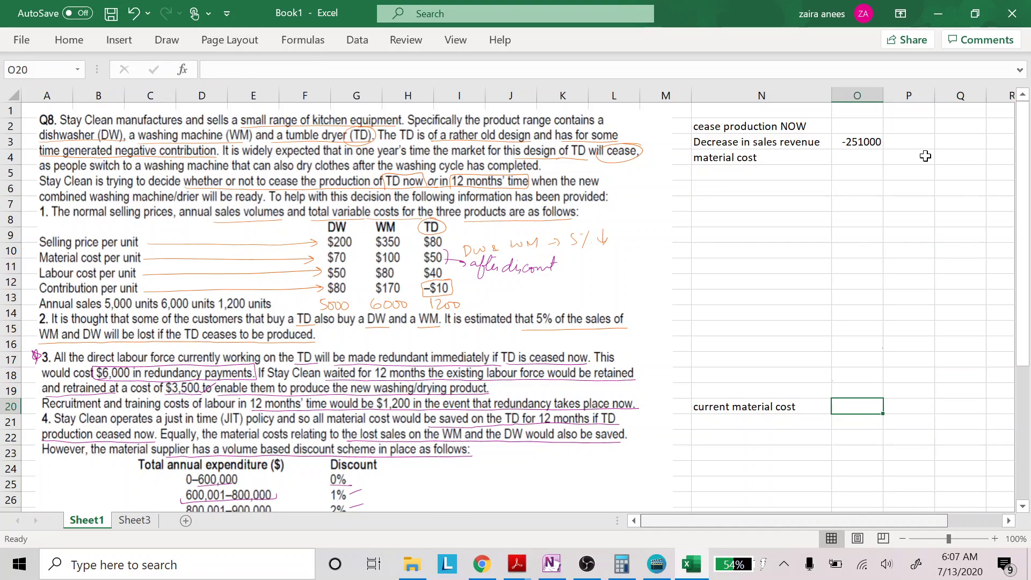
# - Enter =5000*70+100*6000+50*1200 as the current material cost, giving 1010000
pyautogui.write('=')
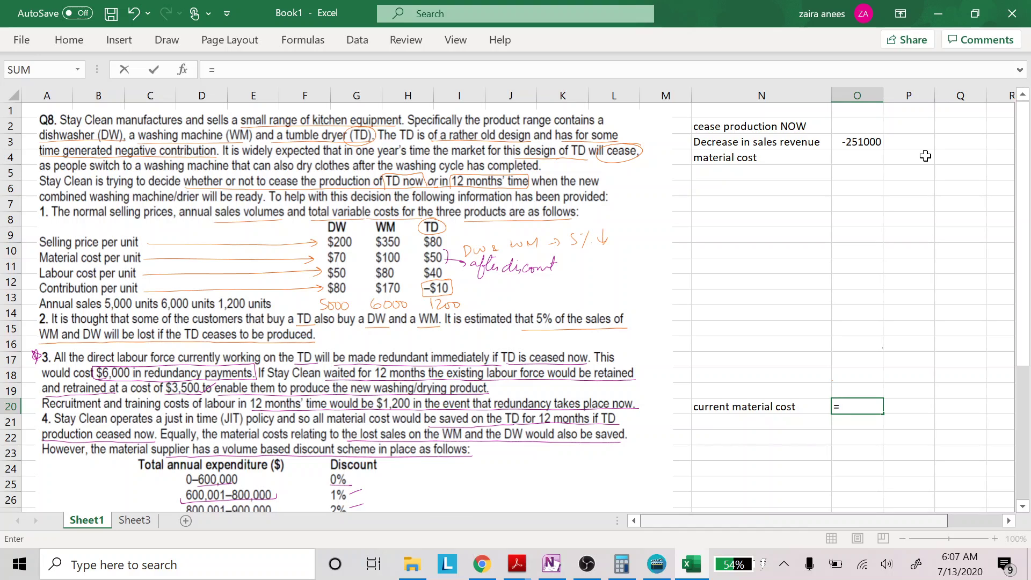
pyautogui.write('5000*')
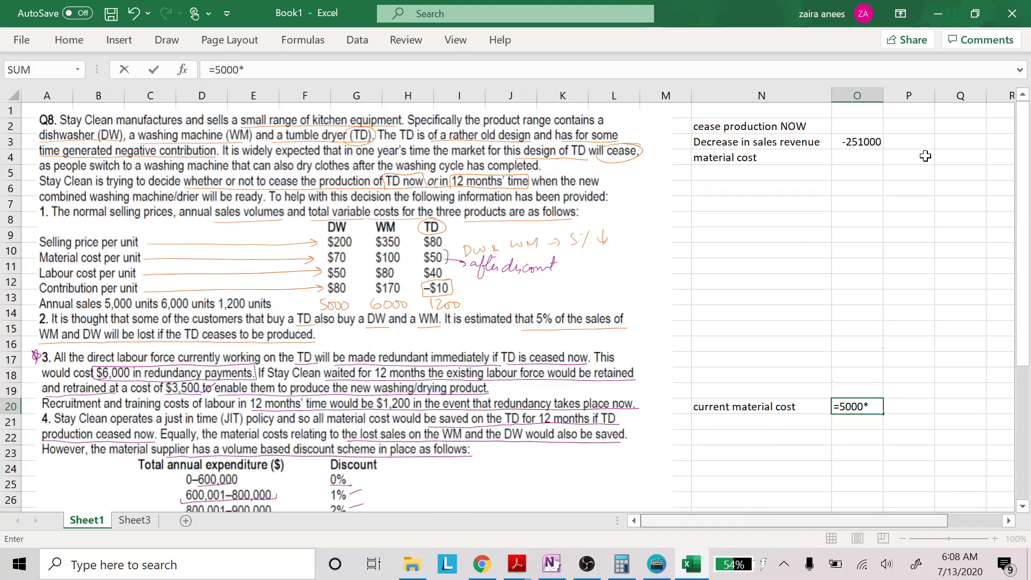
pyautogui.write('70+')
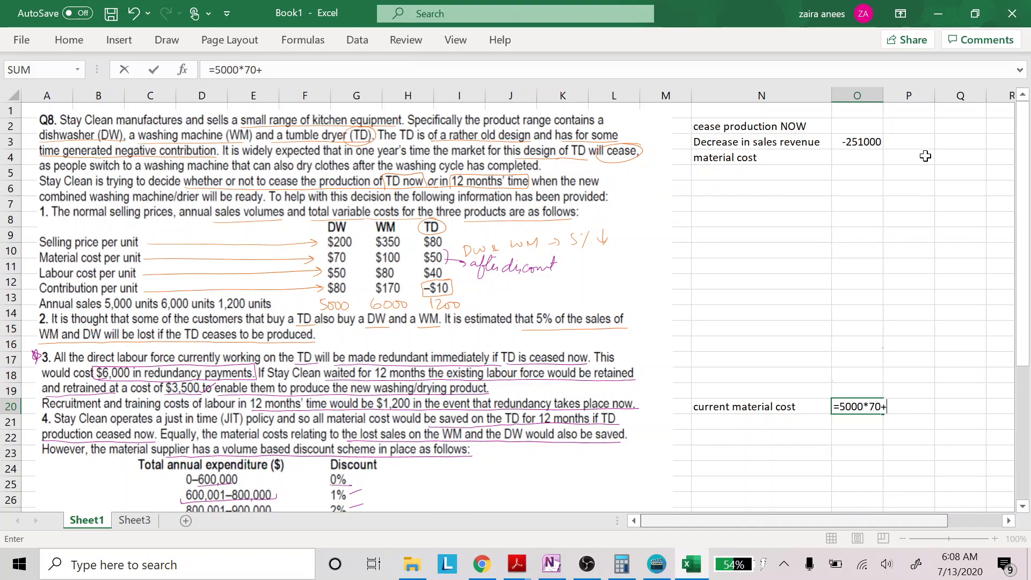
pyautogui.write('100*6000')
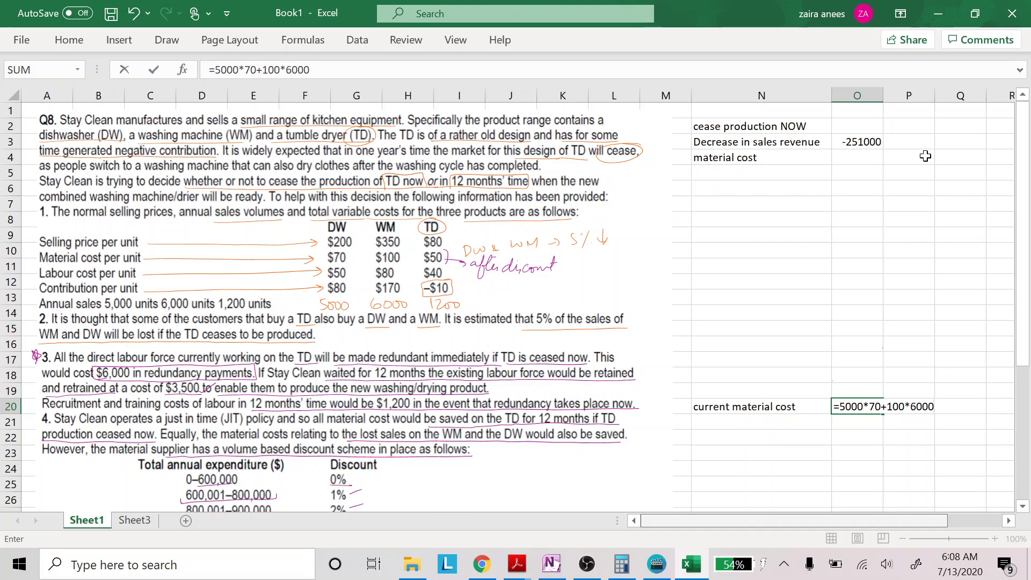
pyautogui.write('+')
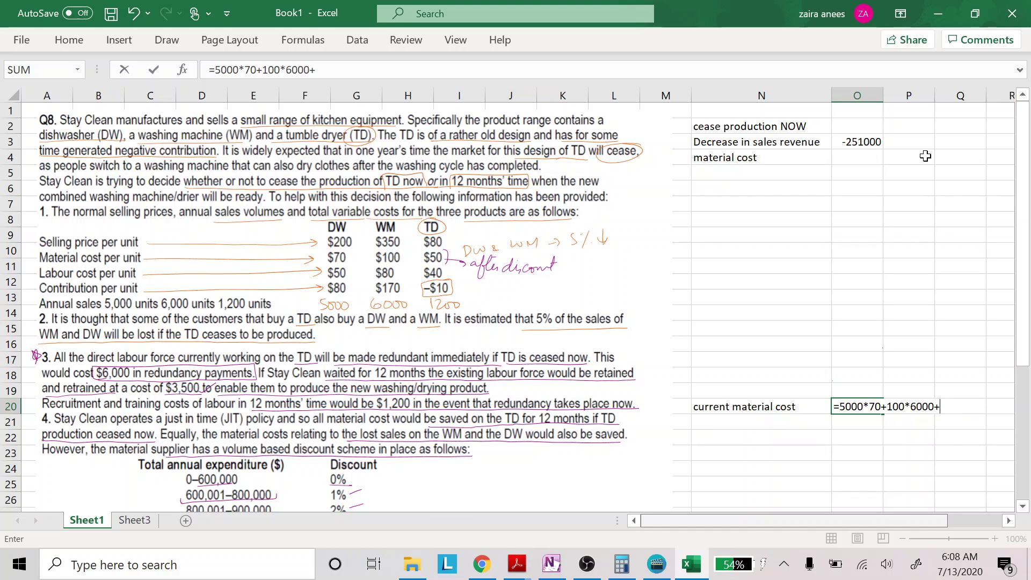
pyautogui.write('50')
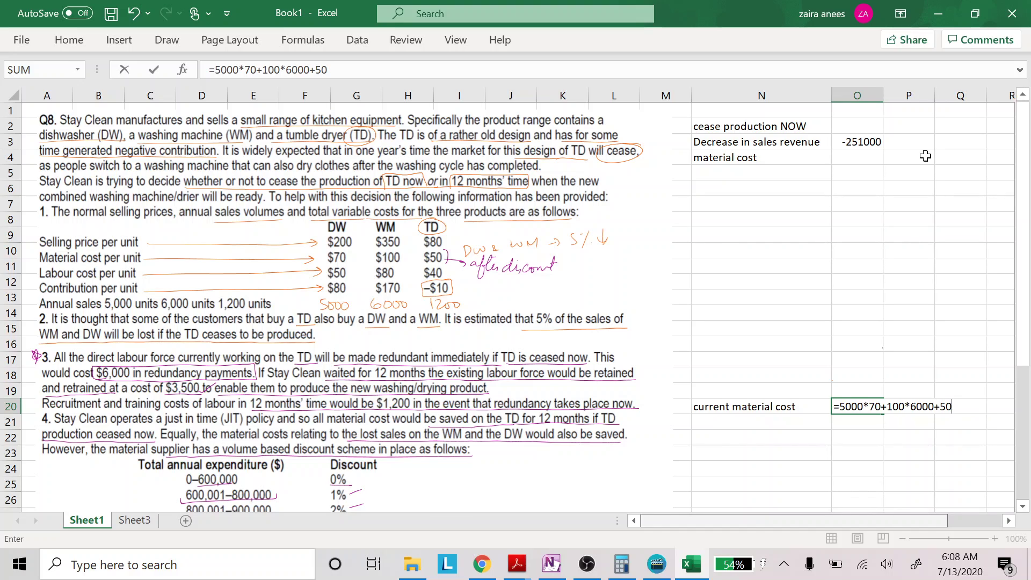
pyautogui.write('*12')
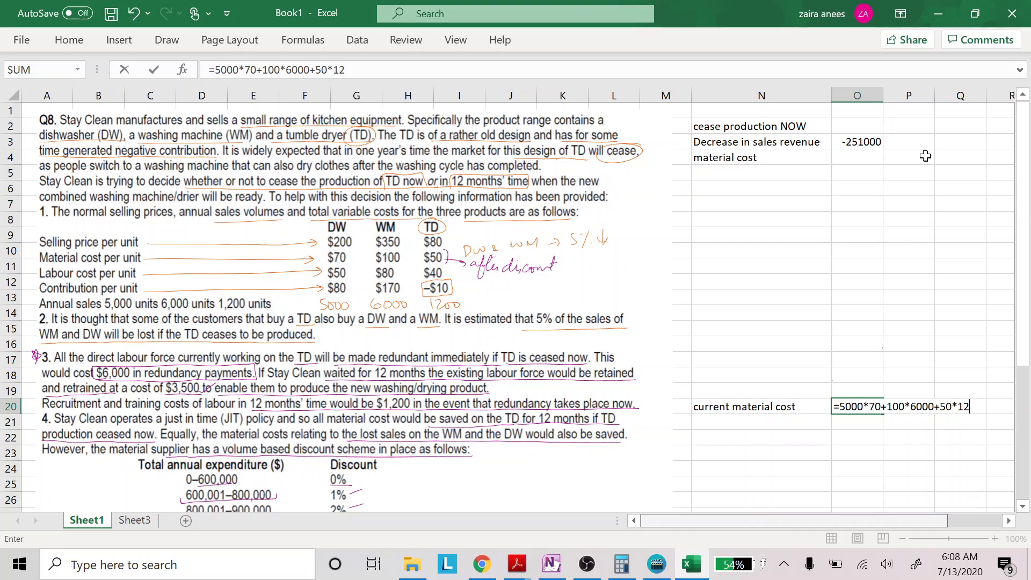
pyautogui.press('Return')
pyautogui.press('Up')
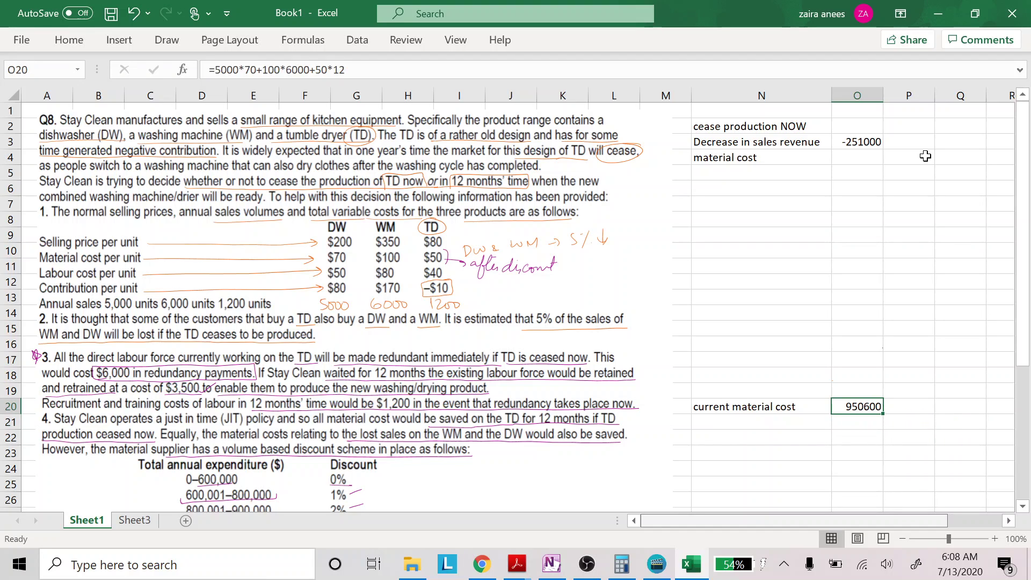
pyautogui.doubleClick(872, 406)
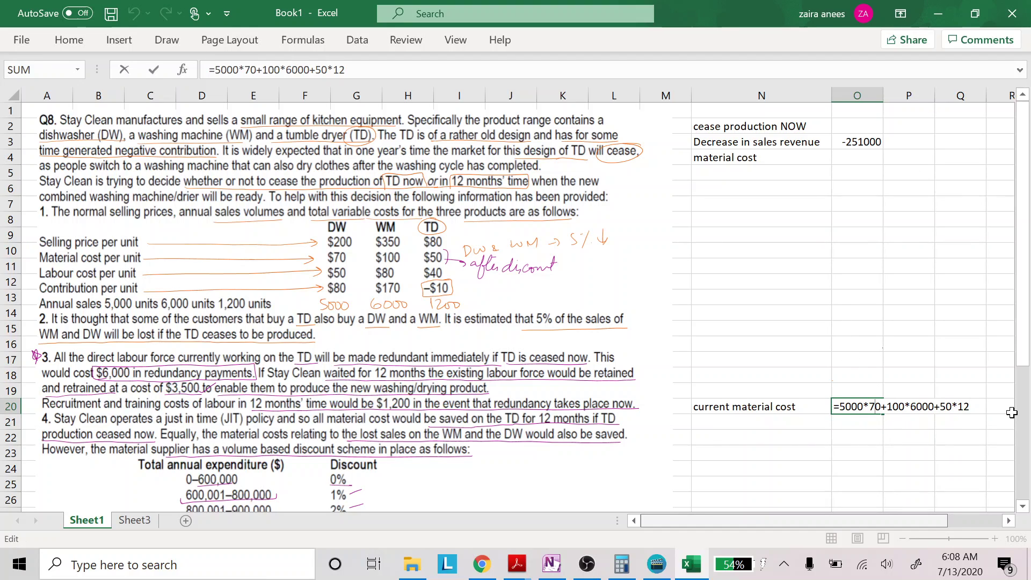
pyautogui.write('00')
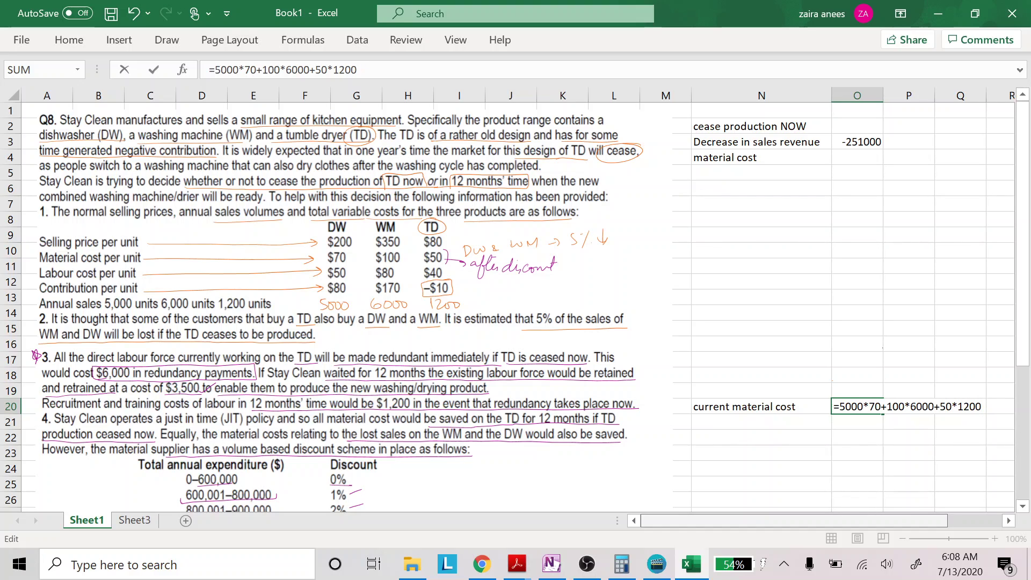
pyautogui.press('Return')
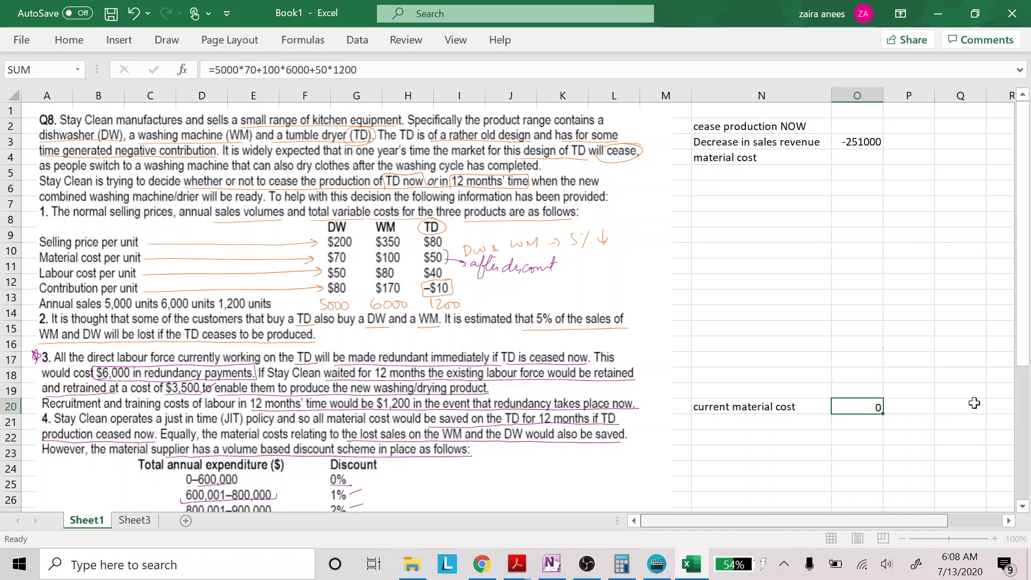
# - Format the 1010000 total with Comma Style and no decimal places
pyautogui.click(750, 418)
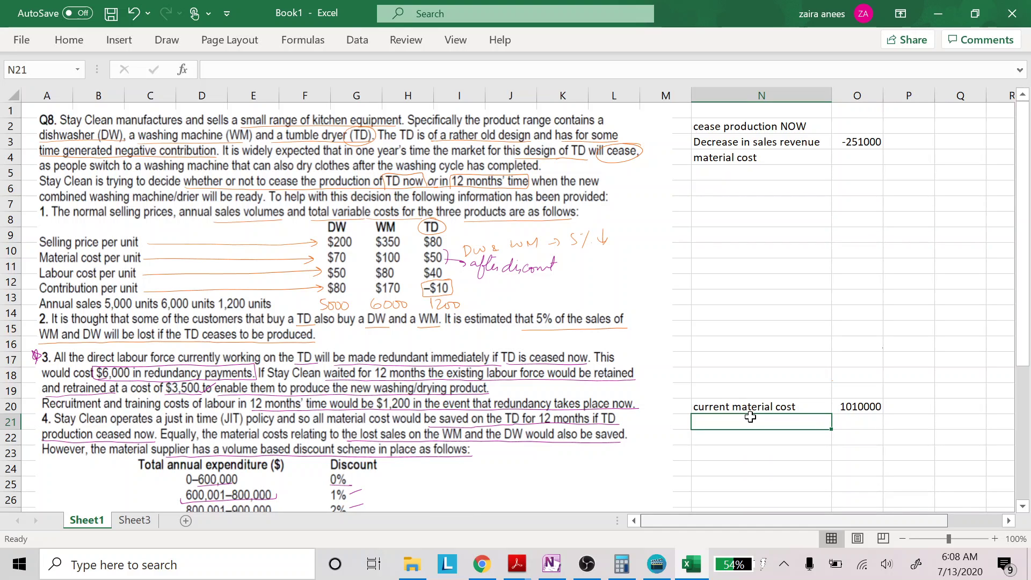
pyautogui.scroll(-2, 750, 417)
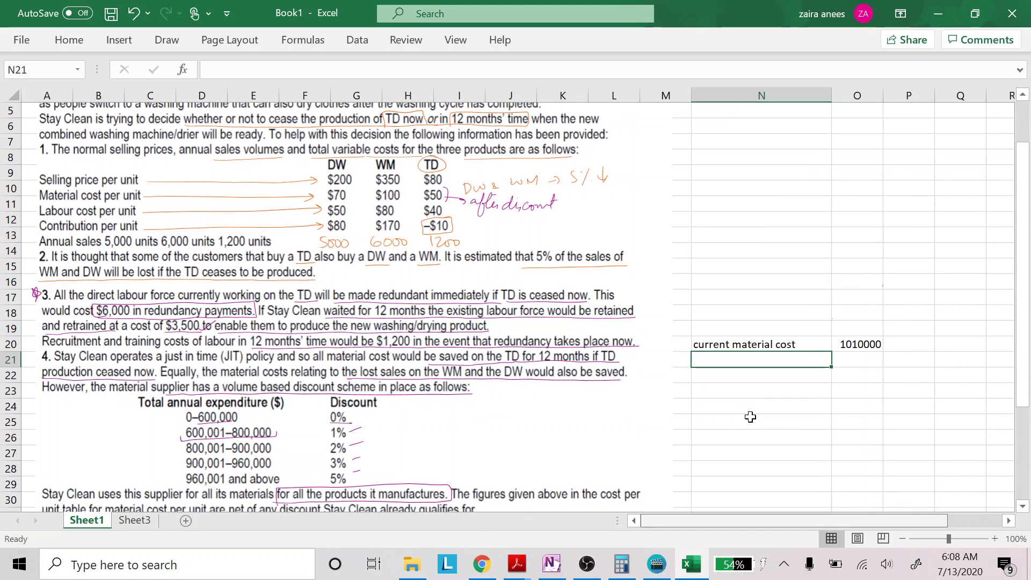
pyautogui.click(865, 345)
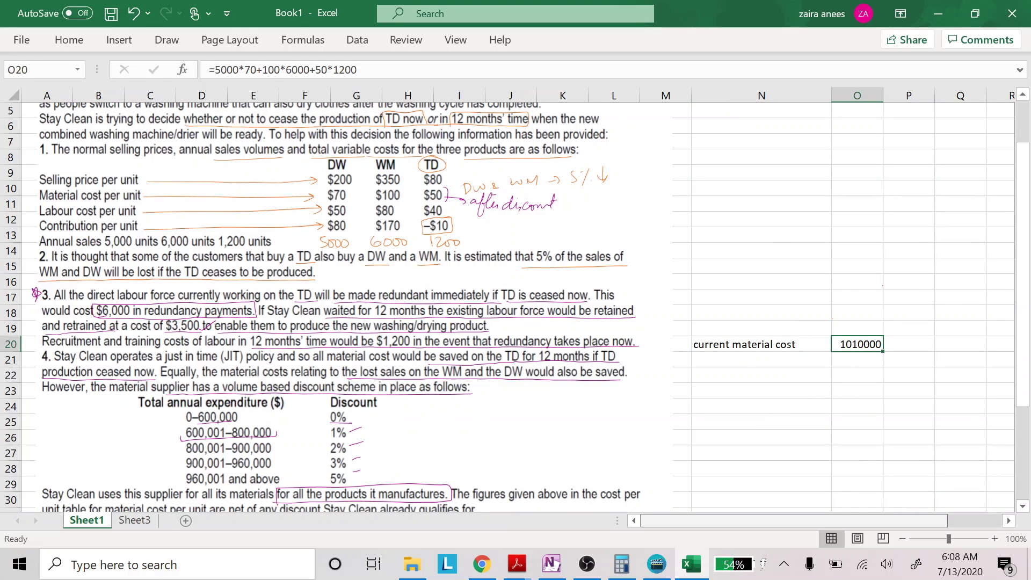
pyautogui.click(68, 40)
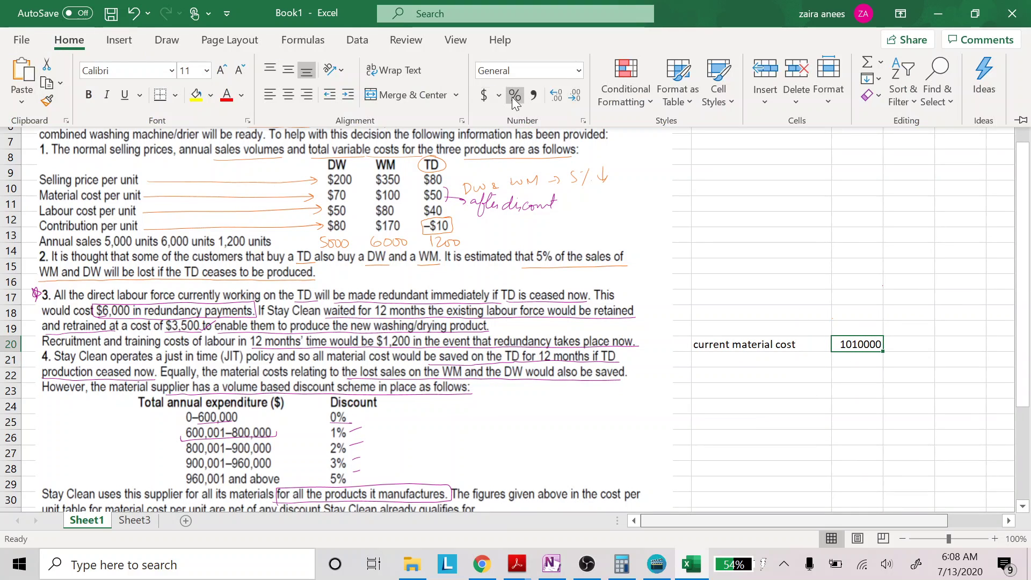
pyautogui.click(534, 95)
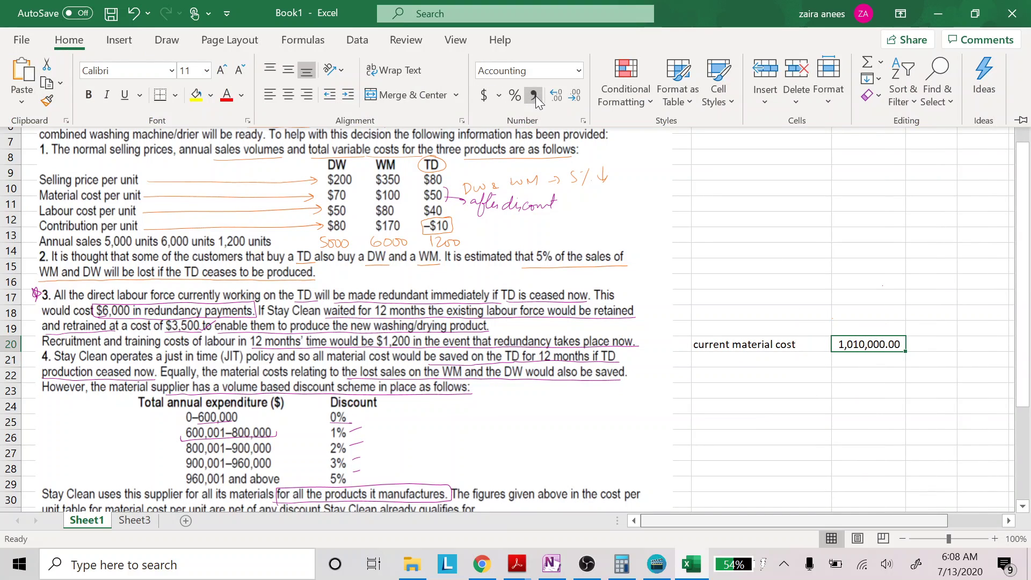
pyautogui.click(572, 99)
pyautogui.click(572, 99)
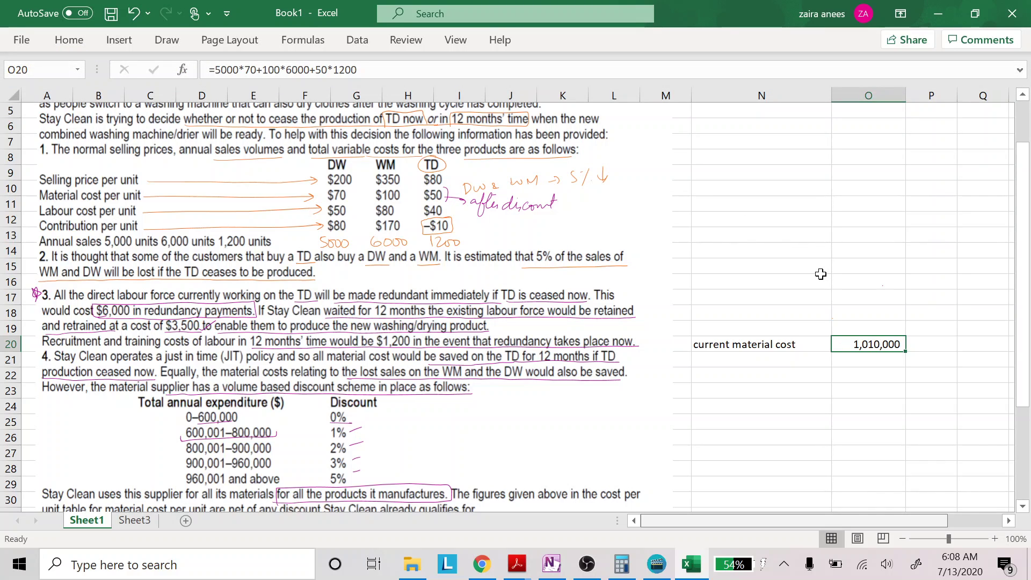
# - Label the next cell 'net cost' and mark the 960,001-and-above discount band
pyautogui.scroll(-1, 821, 274)
pyautogui.click(930, 294)
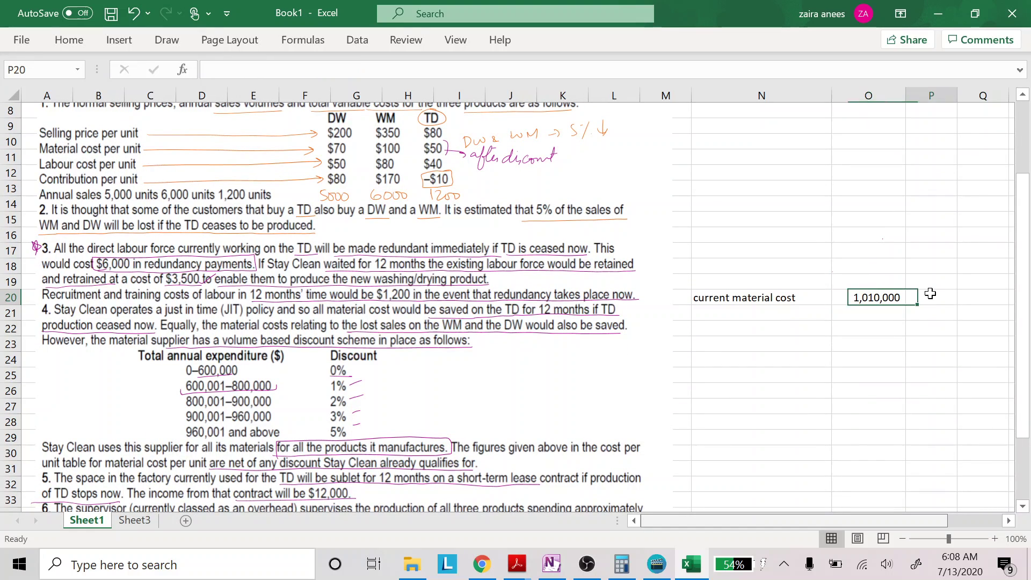
pyautogui.write('net cost')
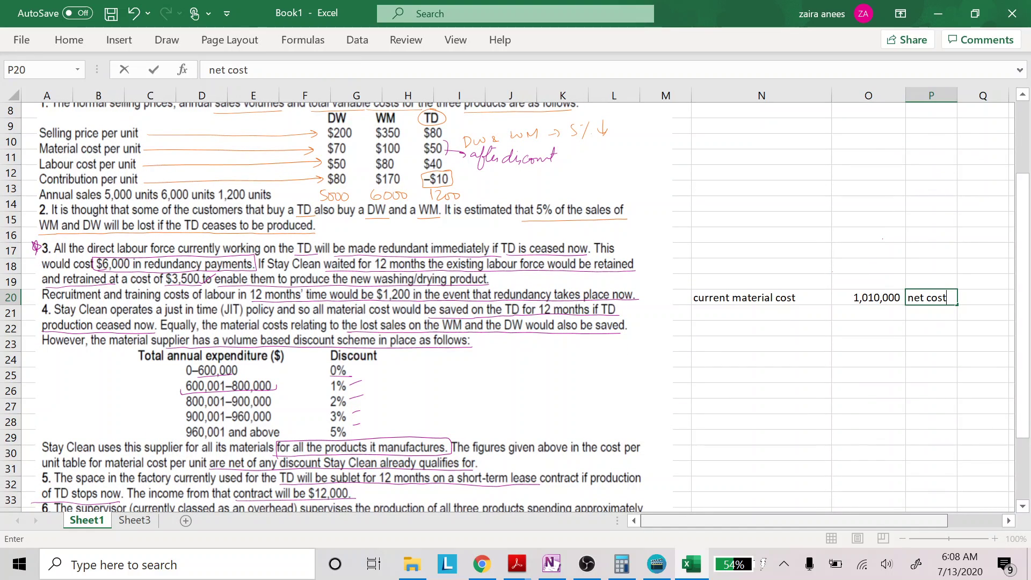
pyautogui.click(884, 340)
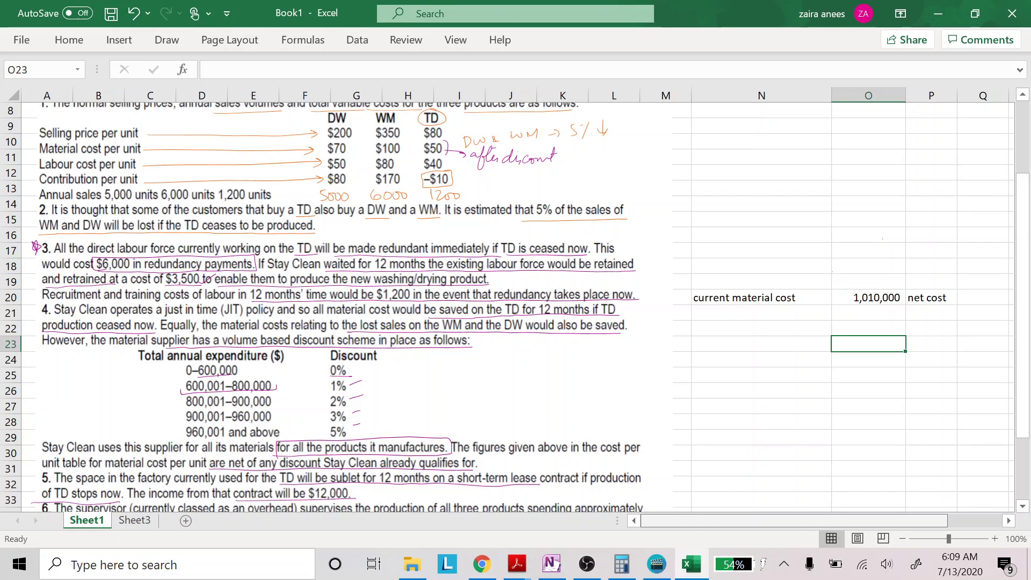
pyautogui.moveTo(168, 429); pyautogui.dragTo(186, 435)
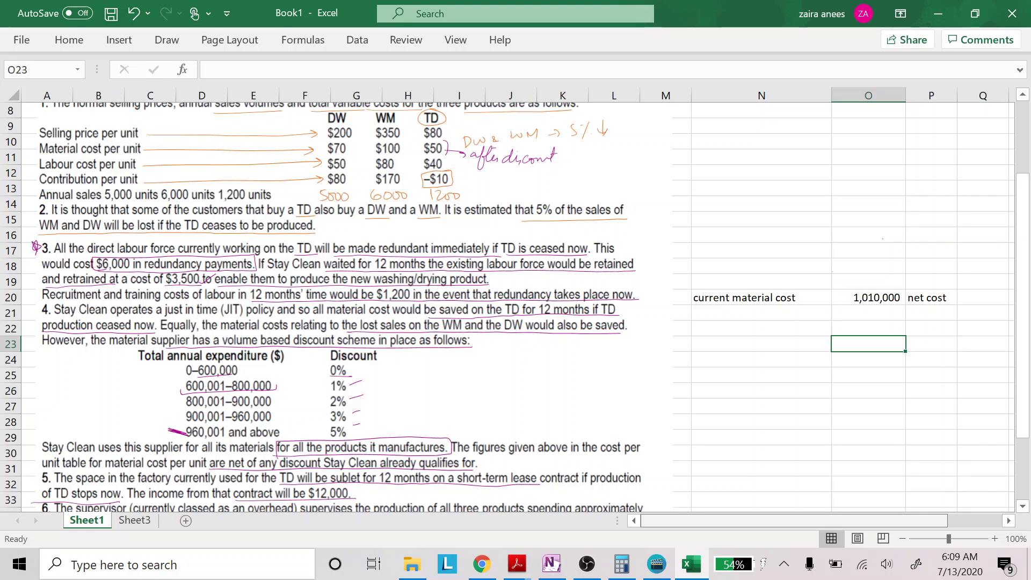
# - Add a 'discount' row showing 5% beneath the material cost total
pyautogui.press('Up')
pyautogui.press('Up')
pyautogui.press('Left')
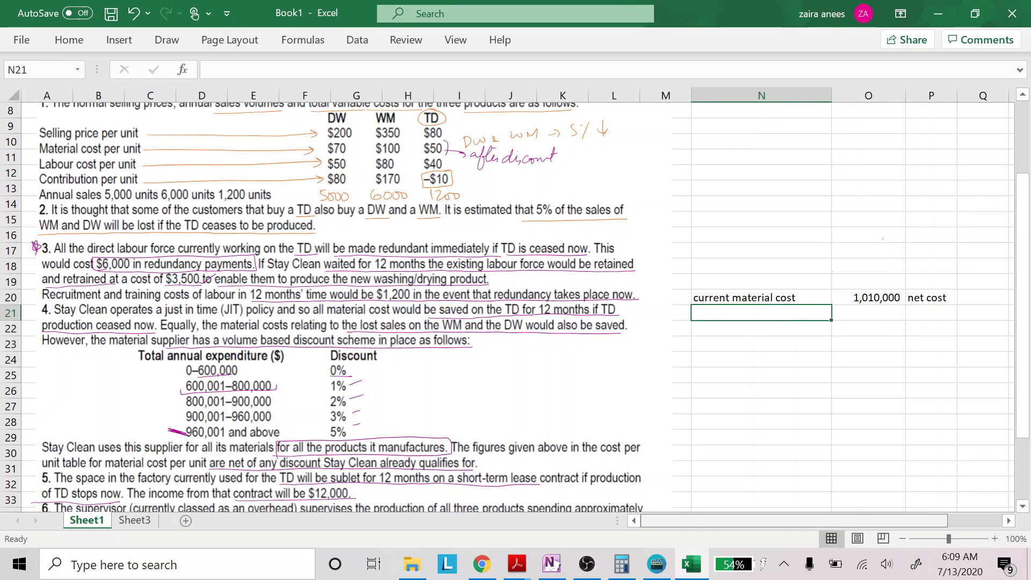
pyautogui.write('d')
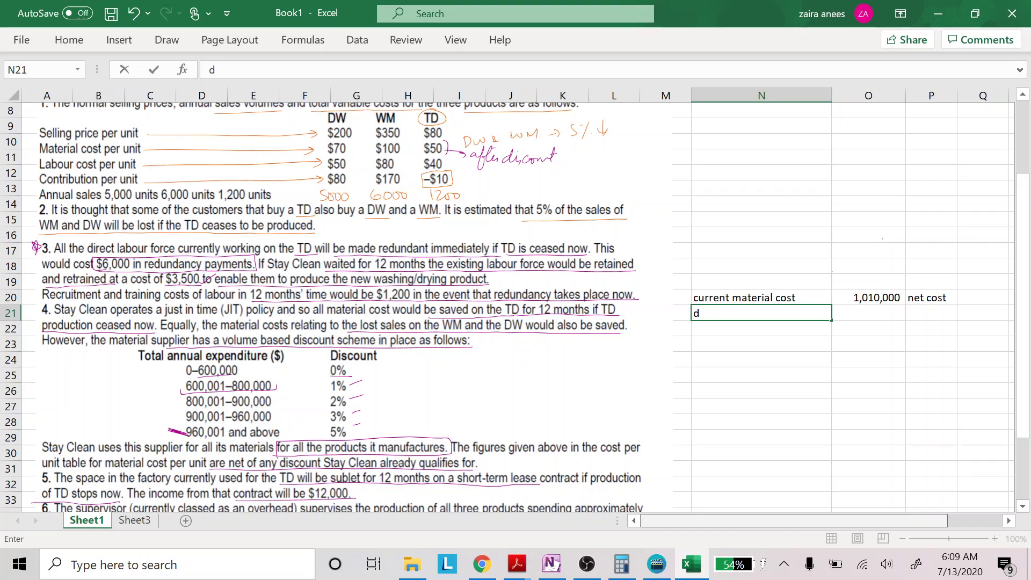
pyautogui.write('iscount')
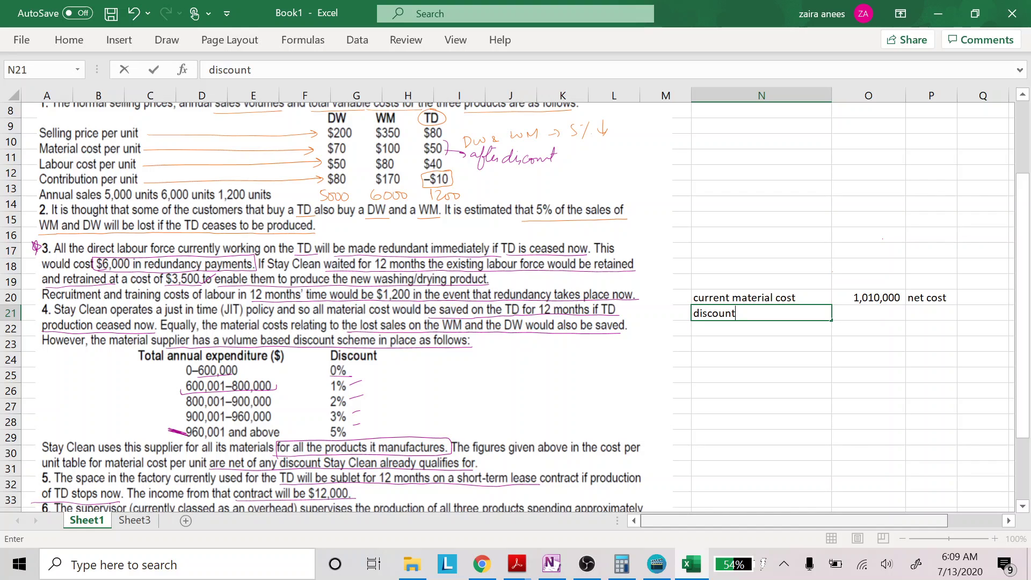
pyautogui.press('Tab')
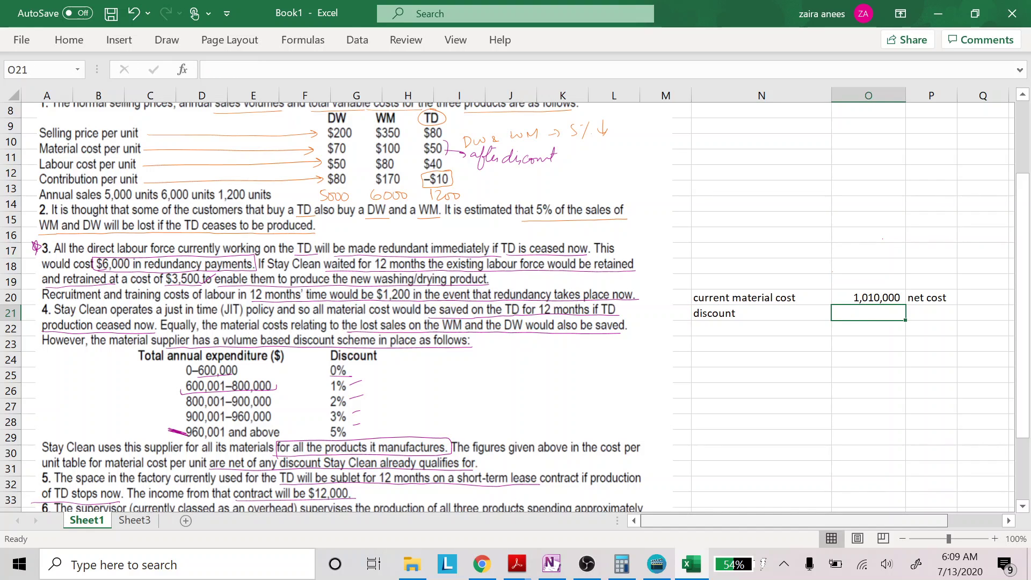
pyautogui.write('5%')
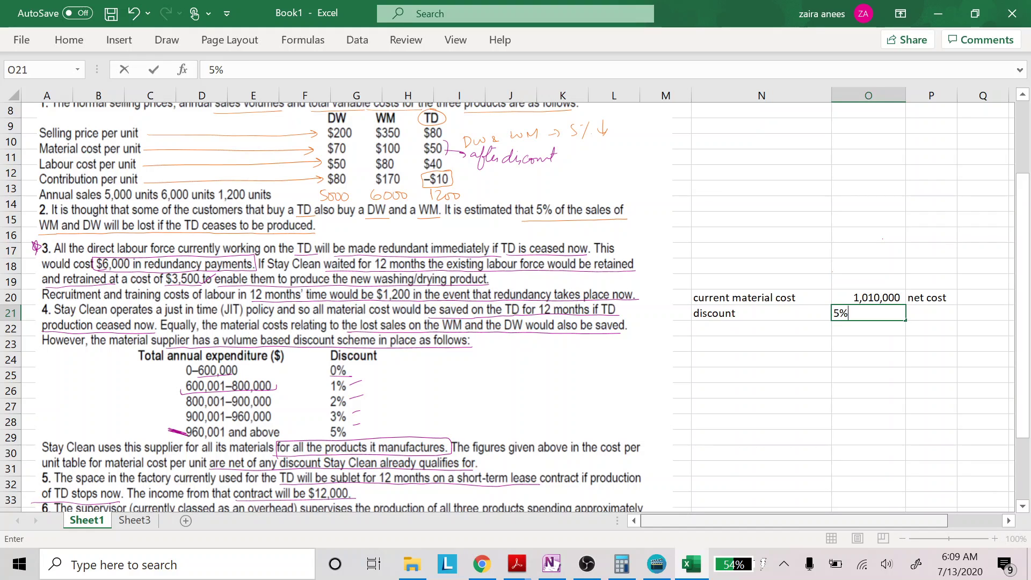
pyautogui.press('Return')
# - Label the next row 'DW' in capitals and begin its =70/.95 formula
pyautogui.click(761, 328)
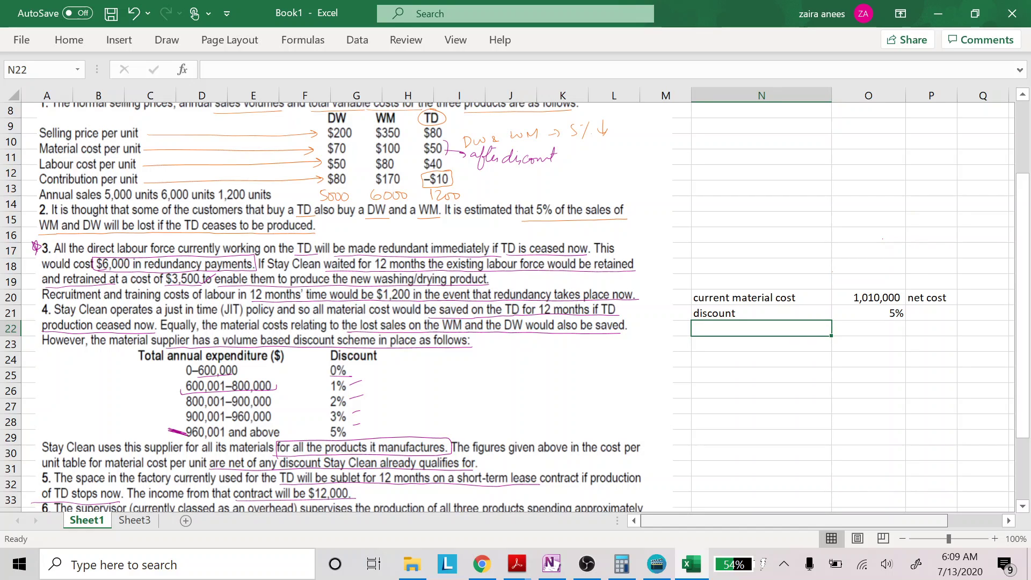
pyautogui.write('dw')
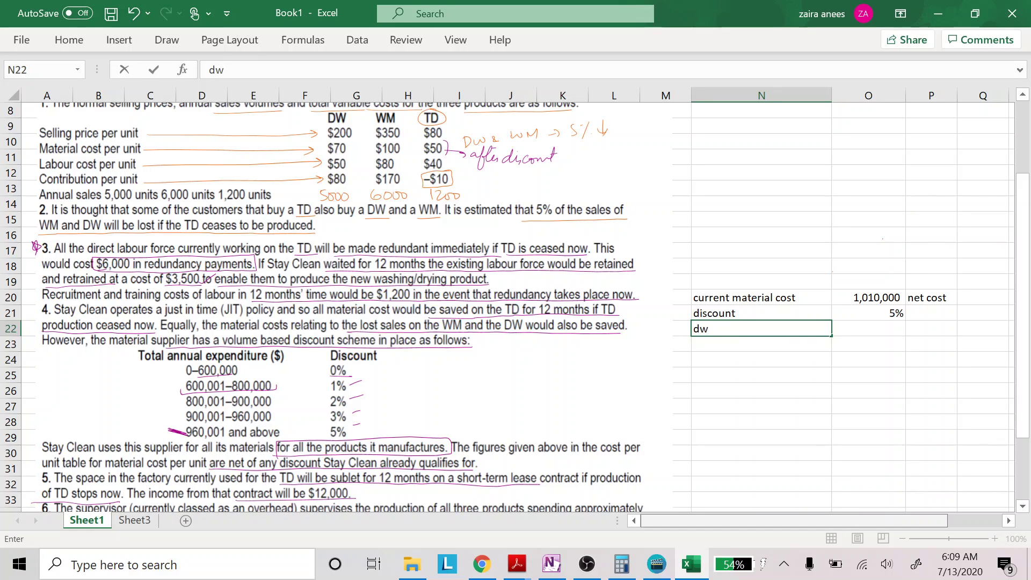
pyautogui.press('BackSpace')
pyautogui.press('BackSpace')
pyautogui.press('capslock')
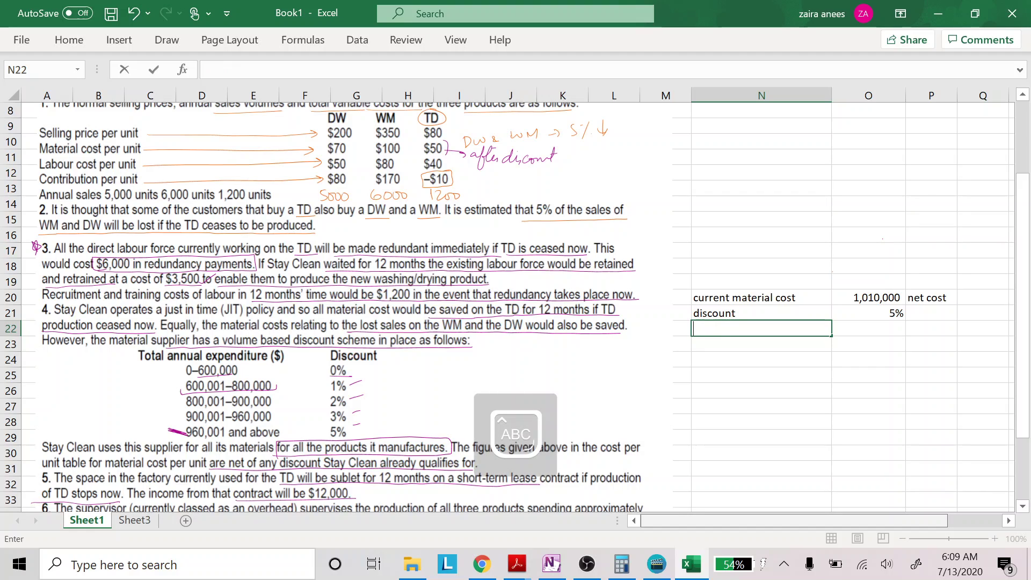
pyautogui.write('DW')
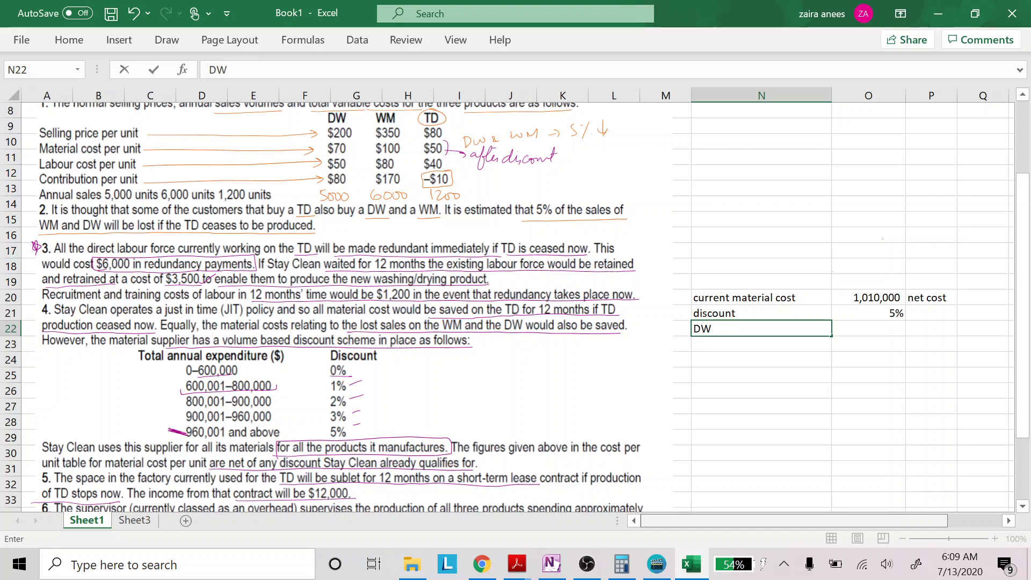
pyautogui.press('BackSpace')
pyautogui.press('BackSpace')
pyautogui.write('DW')
pyautogui.press('Tab')
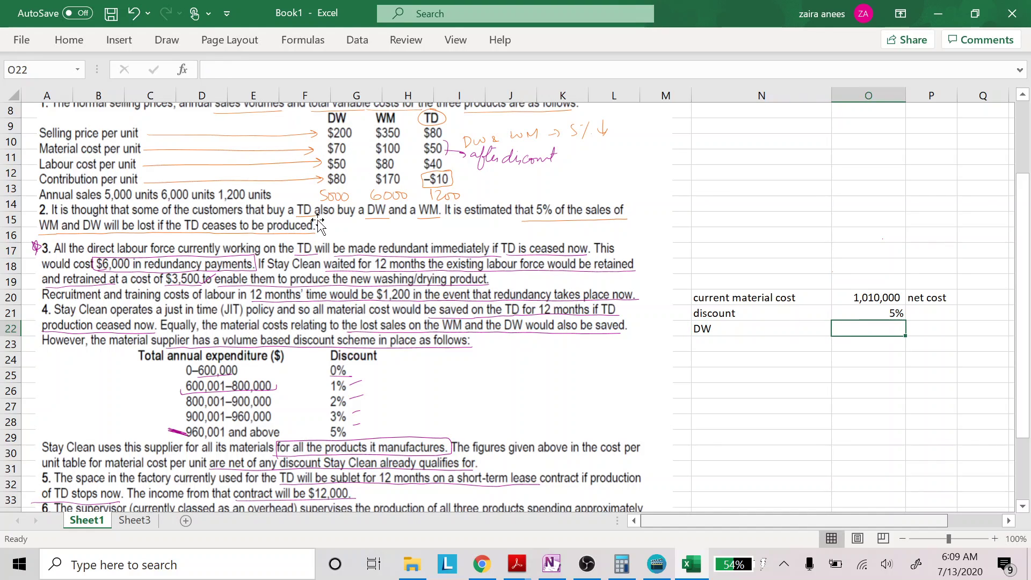
pyautogui.write('=70')
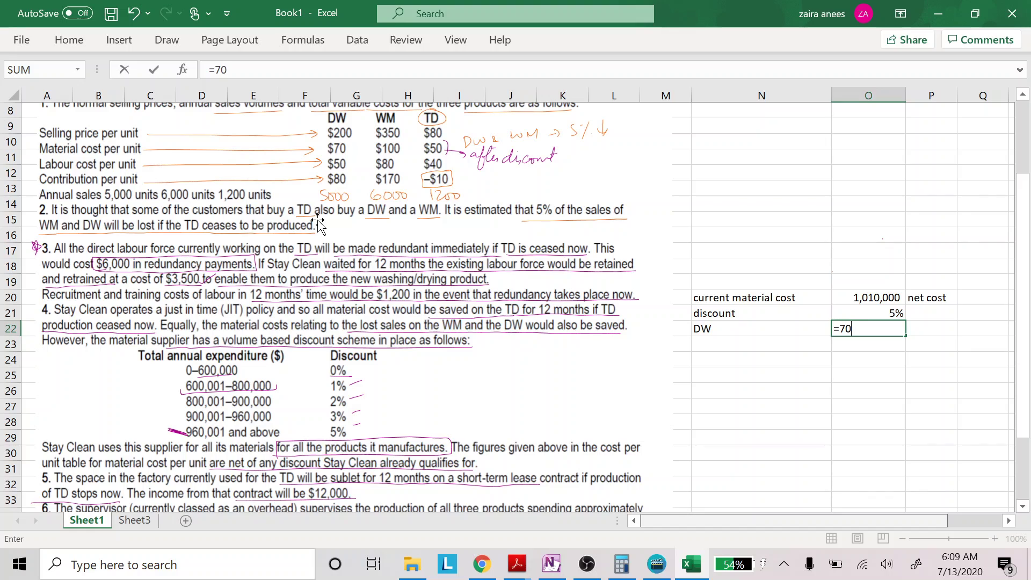
pyautogui.write('/.95')
# - Confirm DW's =70/.95 (73.68) and add a WM row with =100/.95 (105.26)
pyautogui.press('Return')
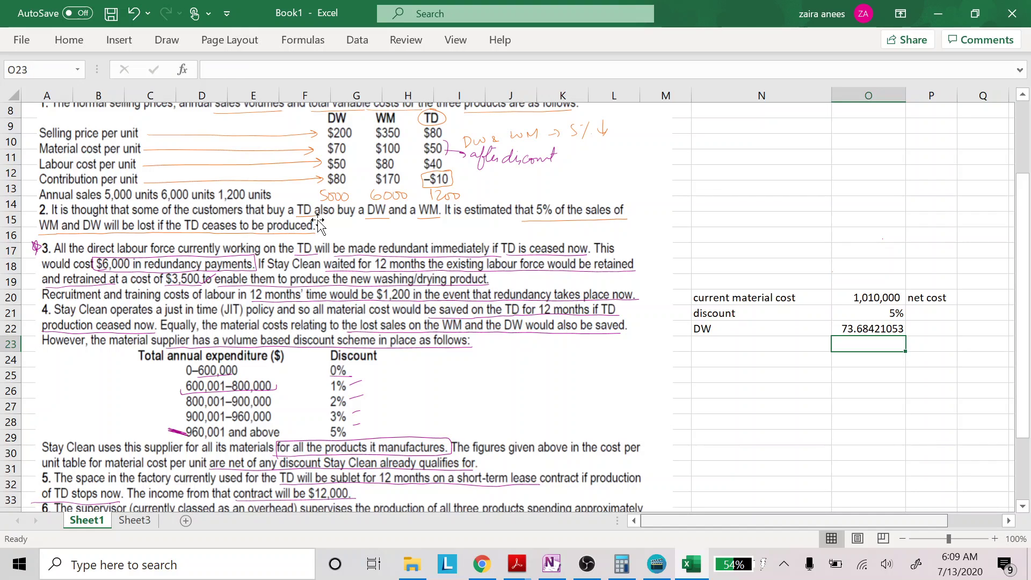
pyautogui.press('Left')
pyautogui.write('WM')
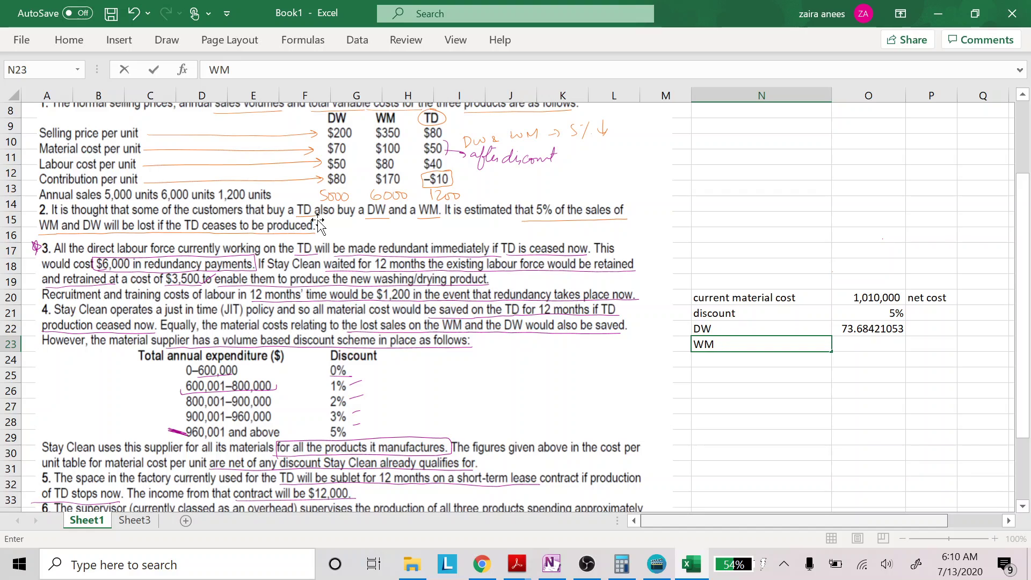
pyautogui.press('Right')
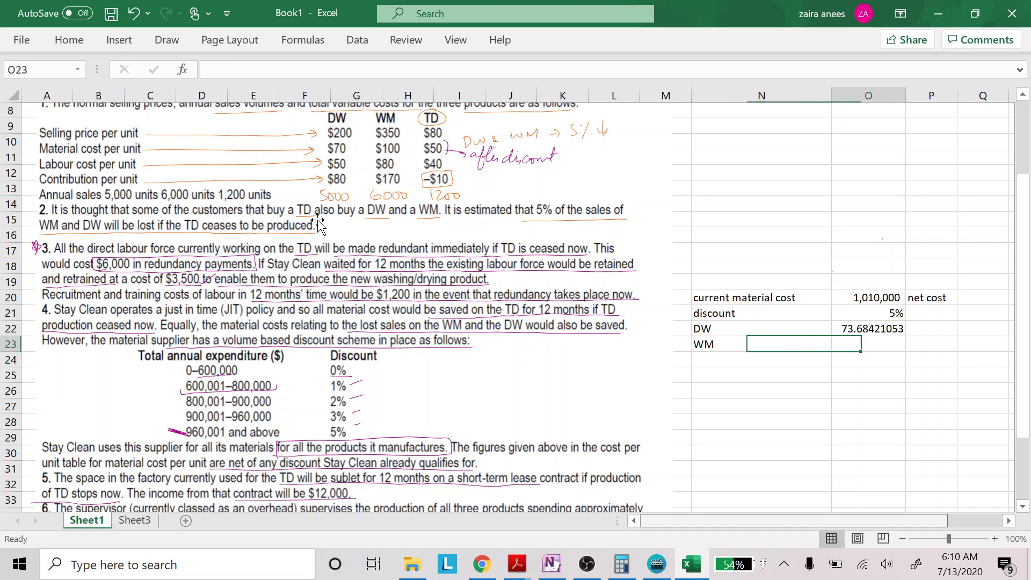
pyautogui.write('=')
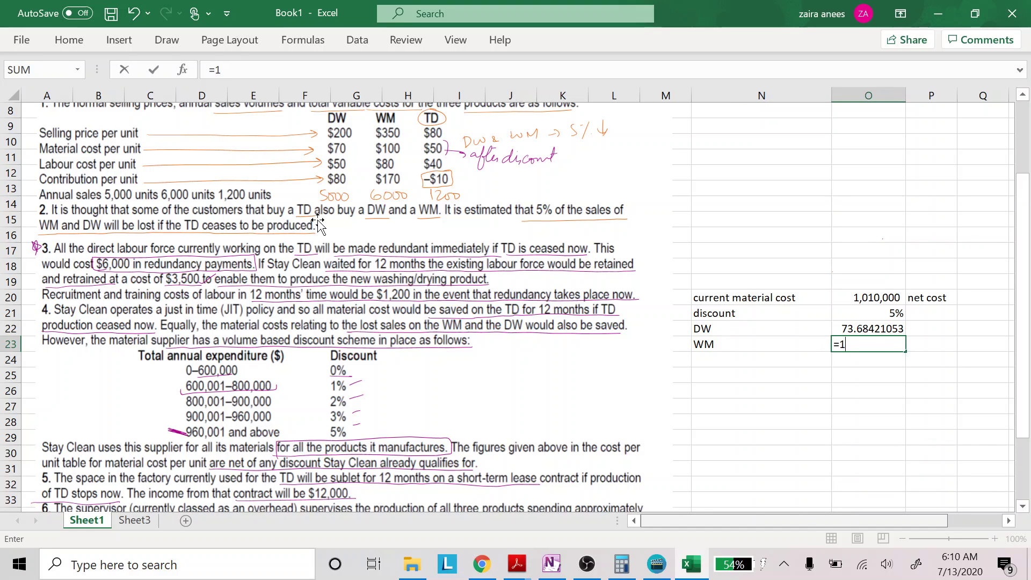
pyautogui.write('100')
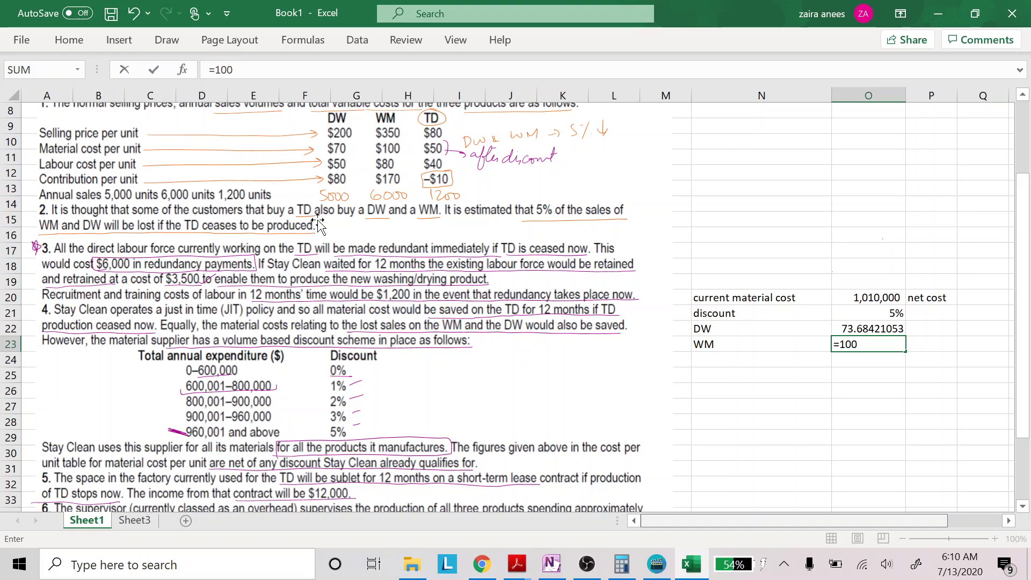
pyautogui.write('/.95')
pyautogui.press('Return')
# - Add a TD row with =50/.95, showing 52.63
pyautogui.press('Left')
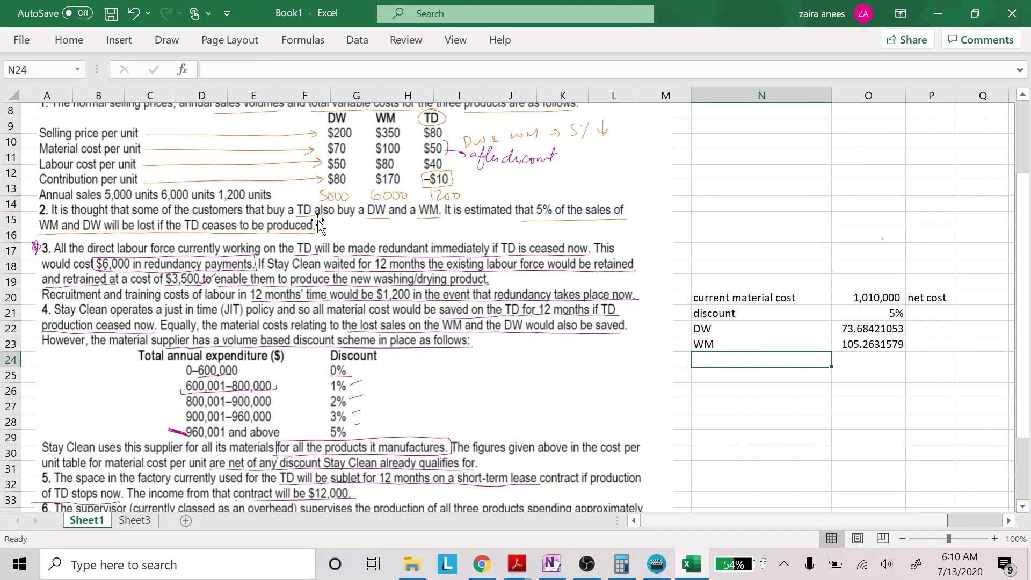
pyautogui.write('TD')
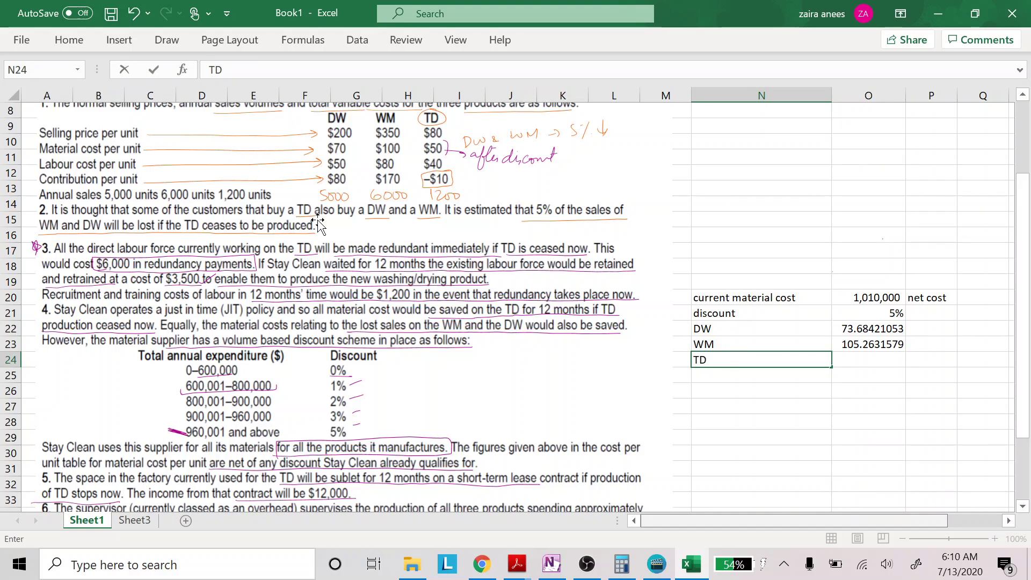
pyautogui.press('Tab')
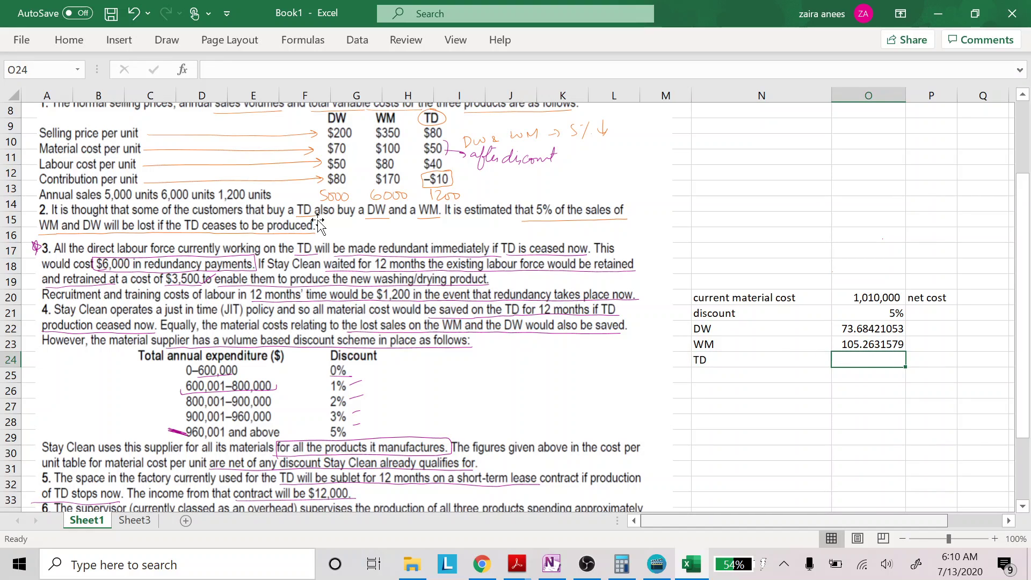
pyautogui.write('50')
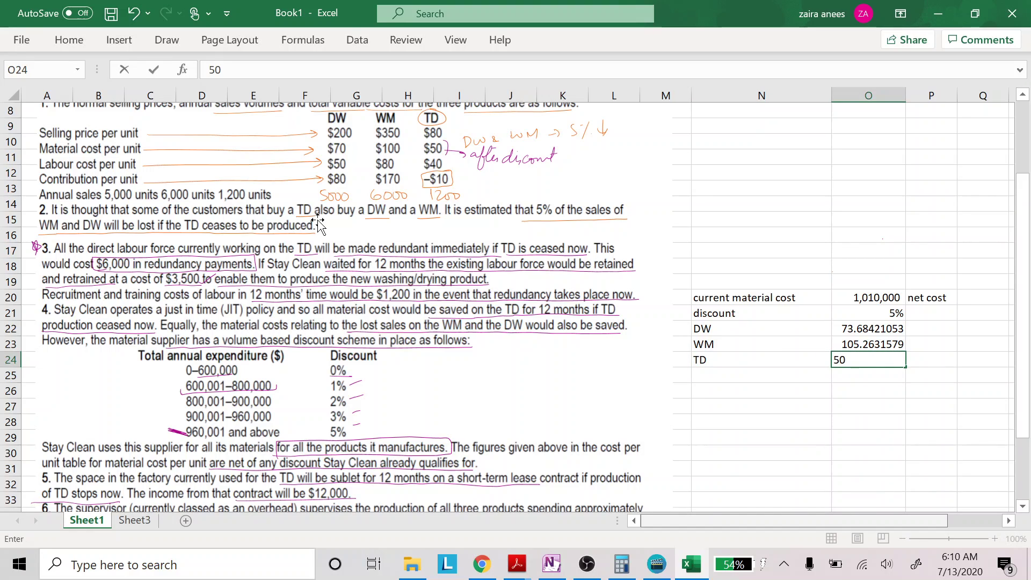
pyautogui.write('/')
pyautogui.press('BackSpace')
pyautogui.press('BackSpace')
pyautogui.press('BackSpace')
pyautogui.write('=50/.')
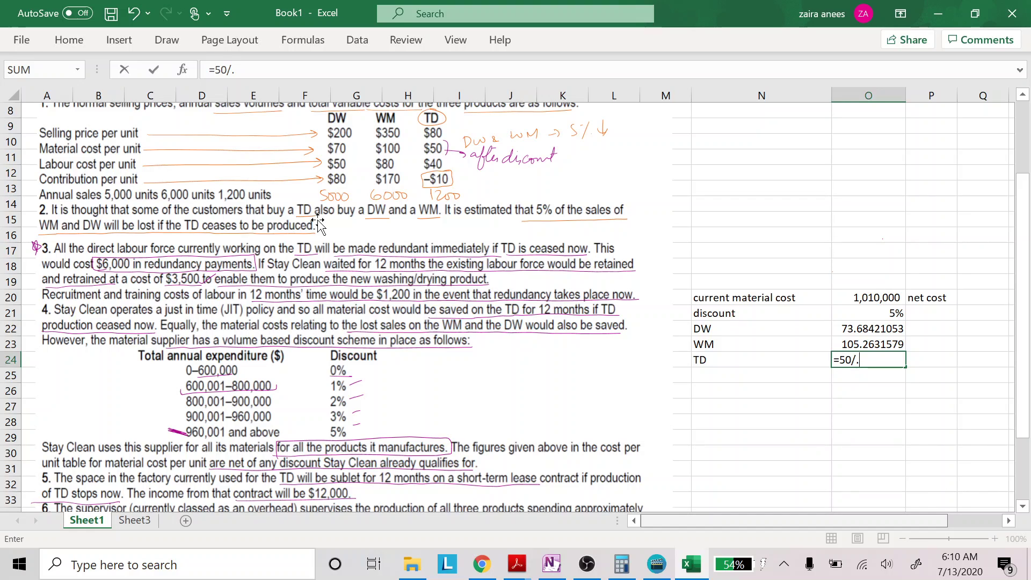
pyautogui.write('95')
pyautogui.press('Return')
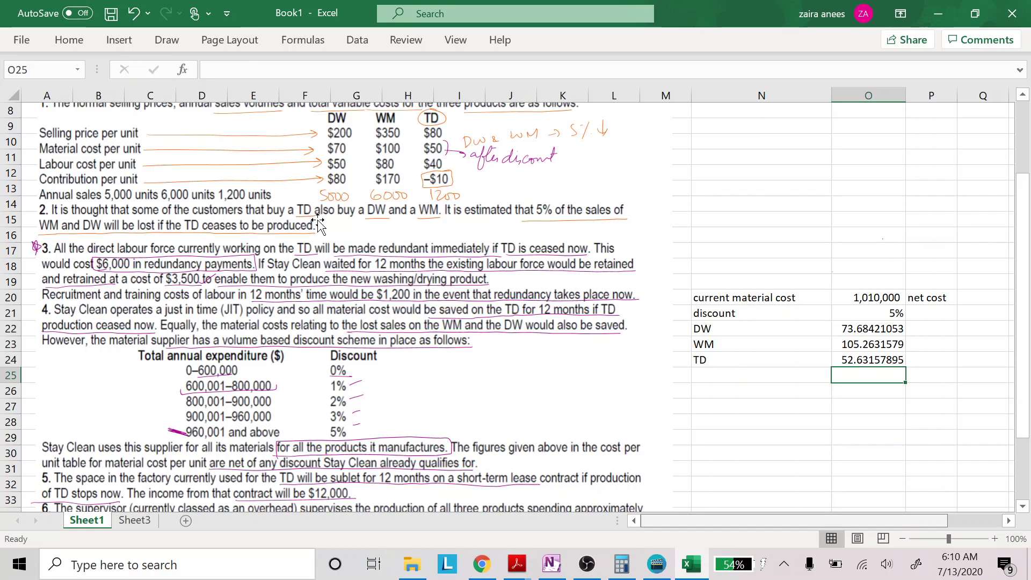
pyautogui.press('Up')
pyautogui.press('Up')
pyautogui.press('Up')
pyautogui.press('Right')
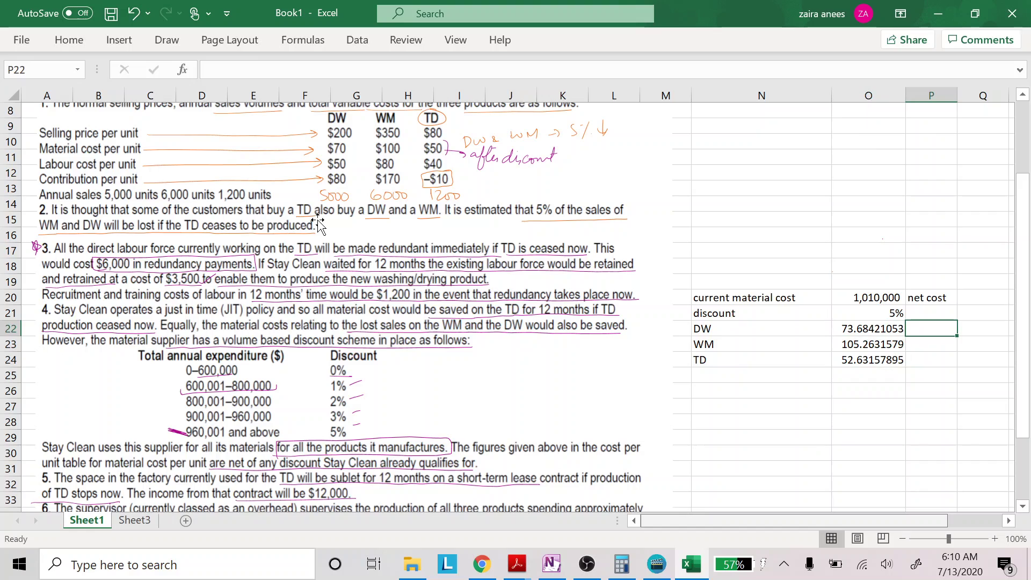
# - Attempt a 0.95 calculation beside the DW cost, then clear the faulty result
pyautogui.write('=')
pyautogui.press('Left')
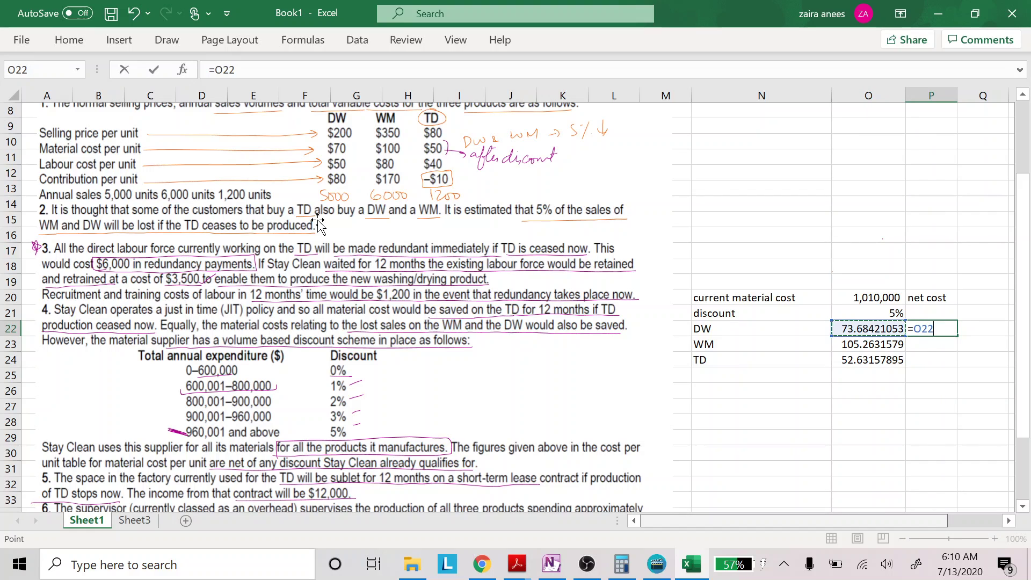
pyautogui.write('.95')
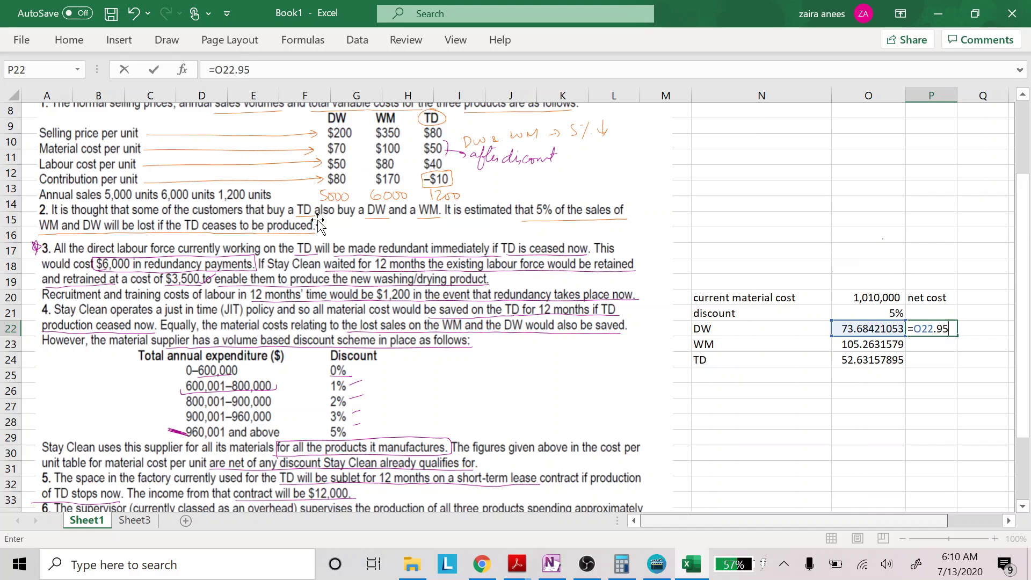
pyautogui.press('Return')
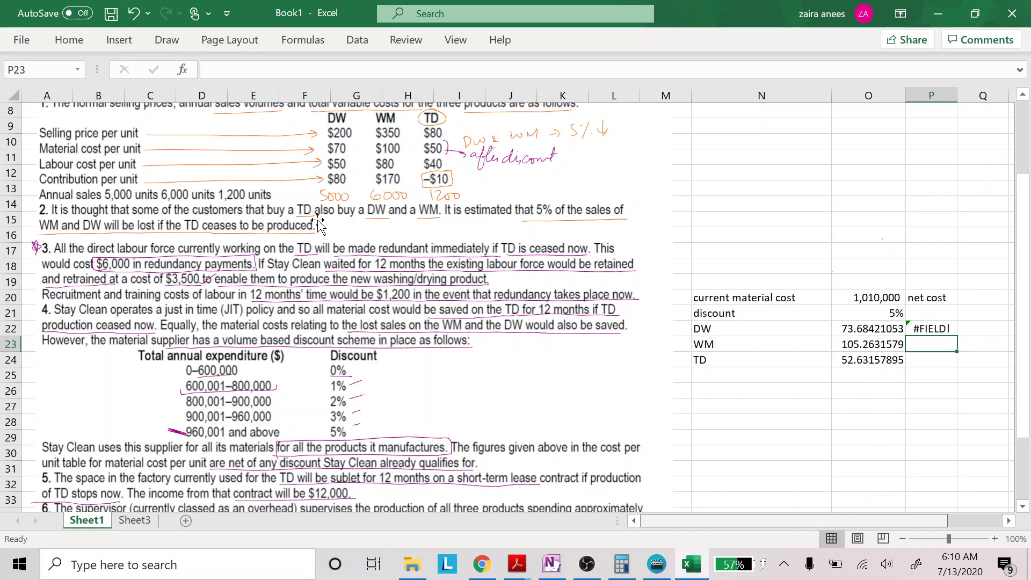
pyautogui.press('Up')
pyautogui.write('=')
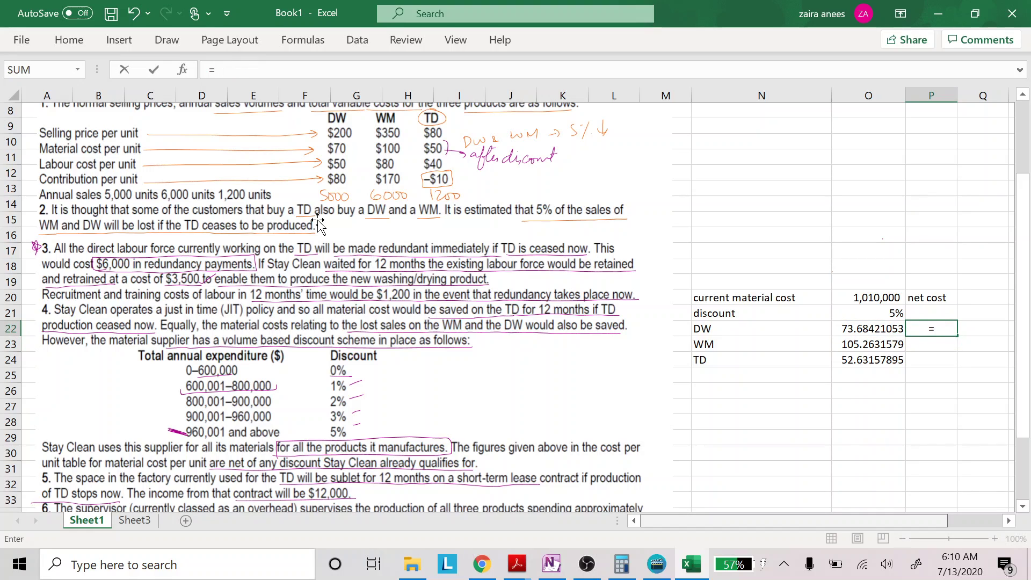
pyautogui.write('.95*')
pyautogui.press('Left')
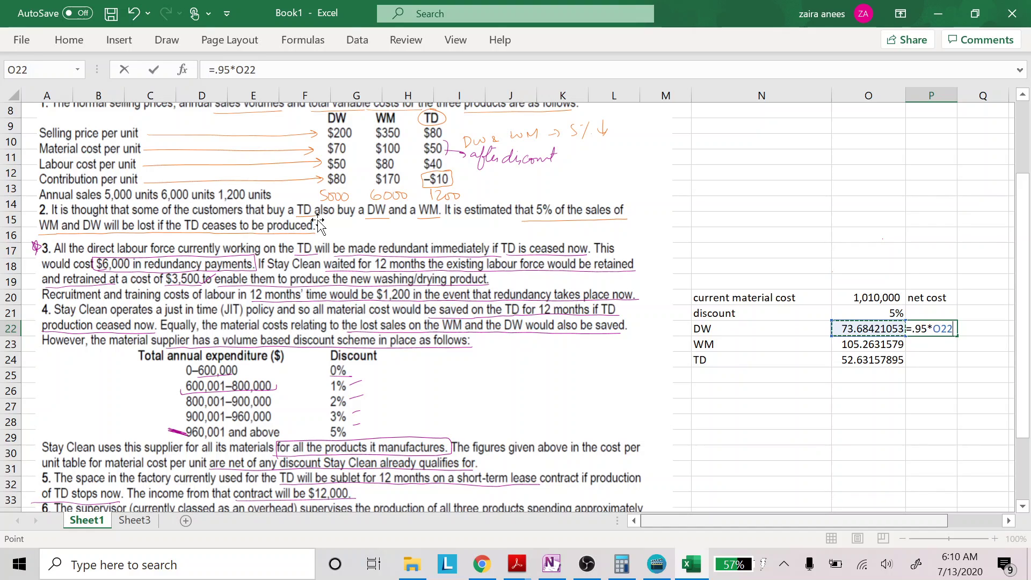
pyautogui.press('Return')
pyautogui.press('Up')
pyautogui.press('Delete')
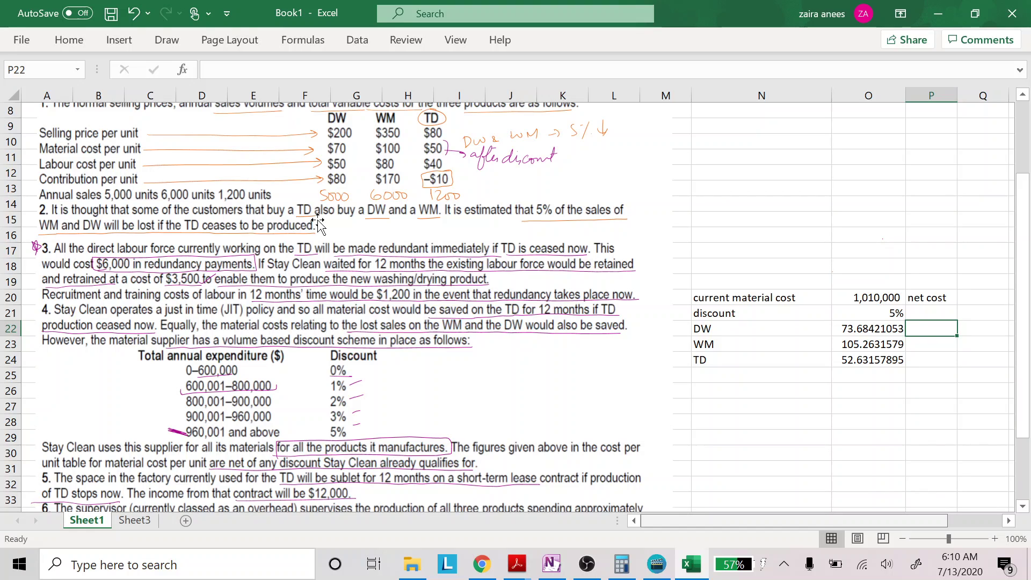
# - Calculate the DW net cost as gross cost ×0.95×5000, giving 350000
pyautogui.press('Up')
pyautogui.press('Up')
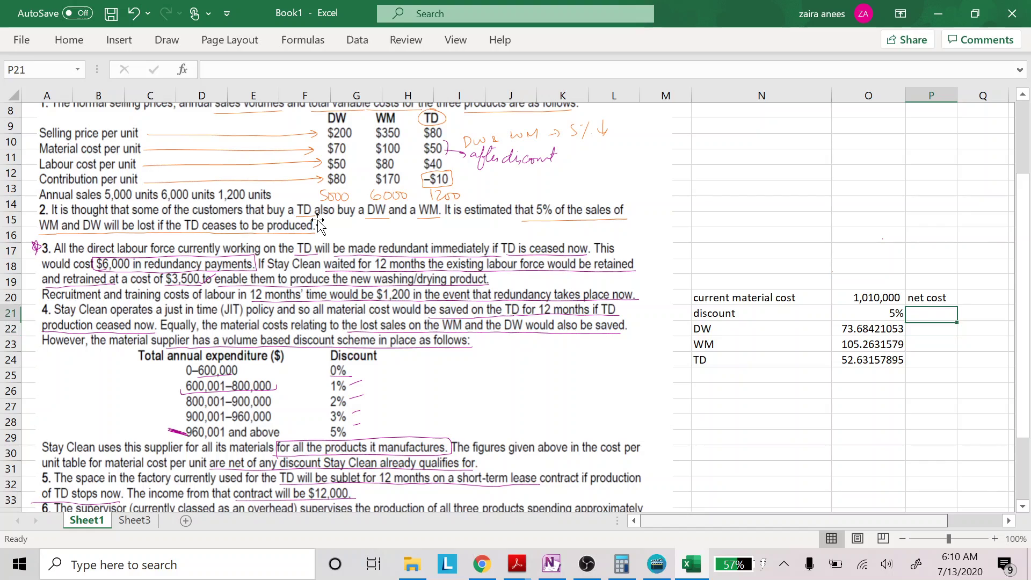
pyautogui.press('Left')
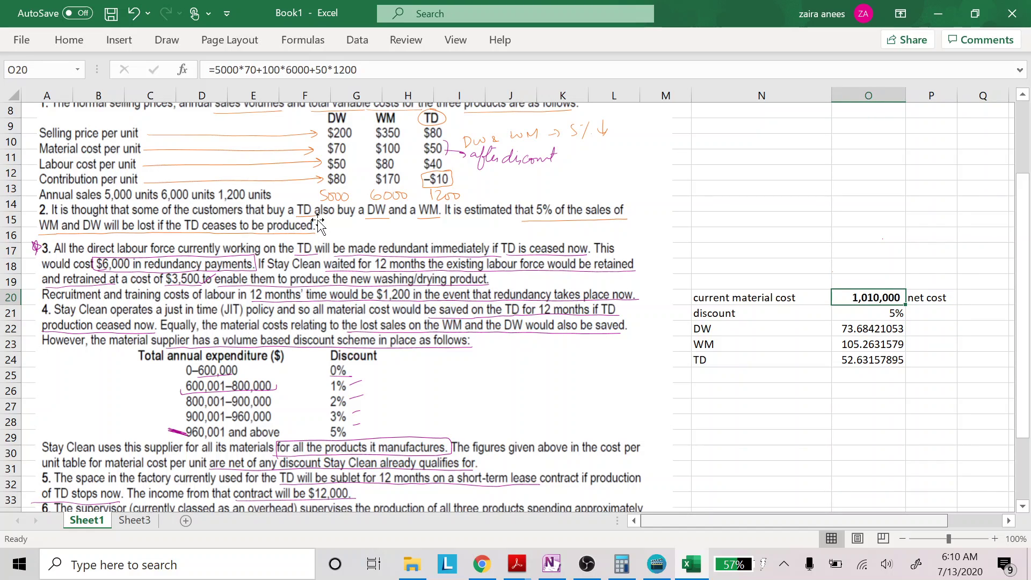
pyautogui.press('Down')
pyautogui.press('Down')
pyautogui.press('Right')
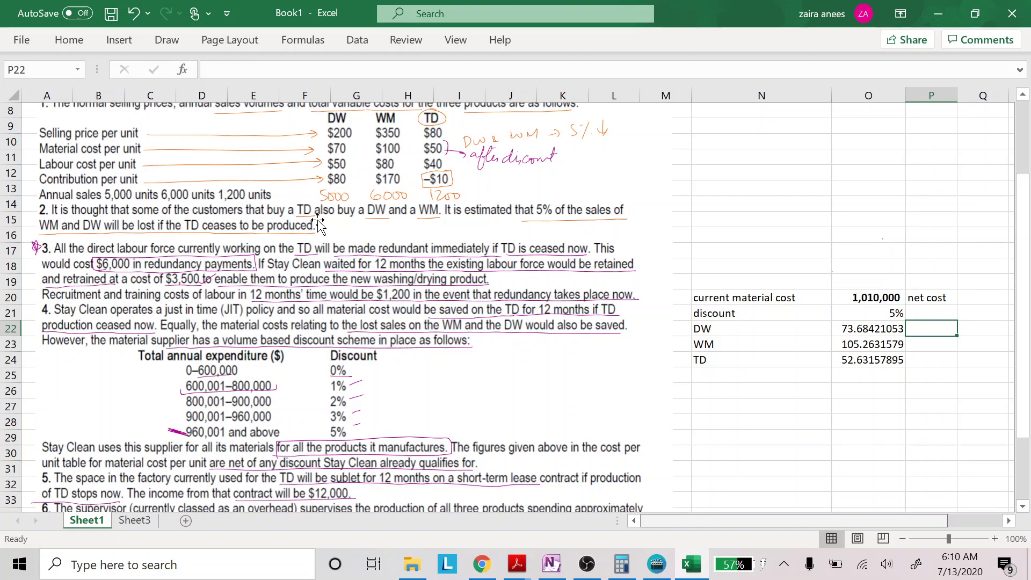
pyautogui.press('Left')
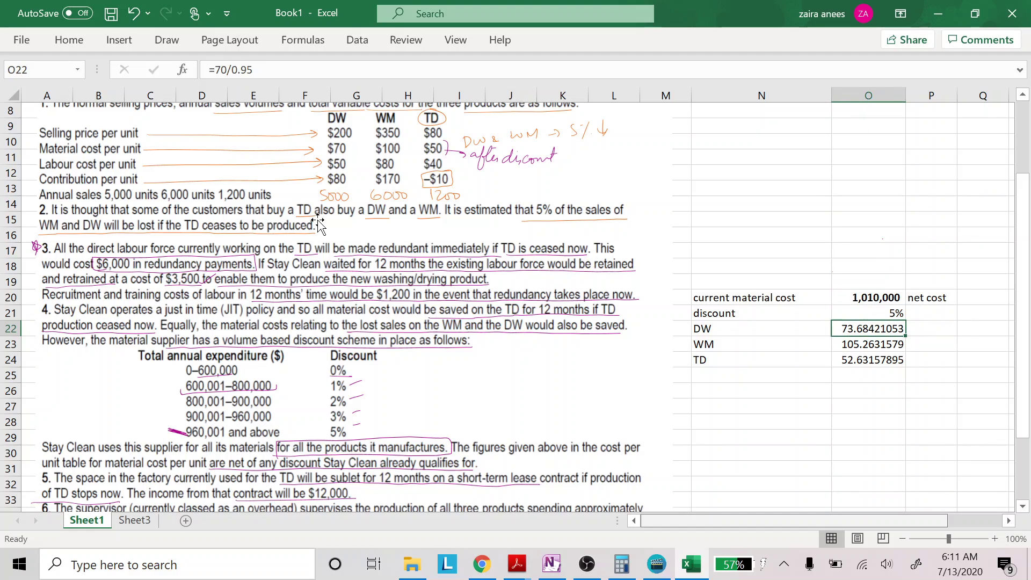
pyautogui.press('Right')
pyautogui.write('=')
pyautogui.press('Left')
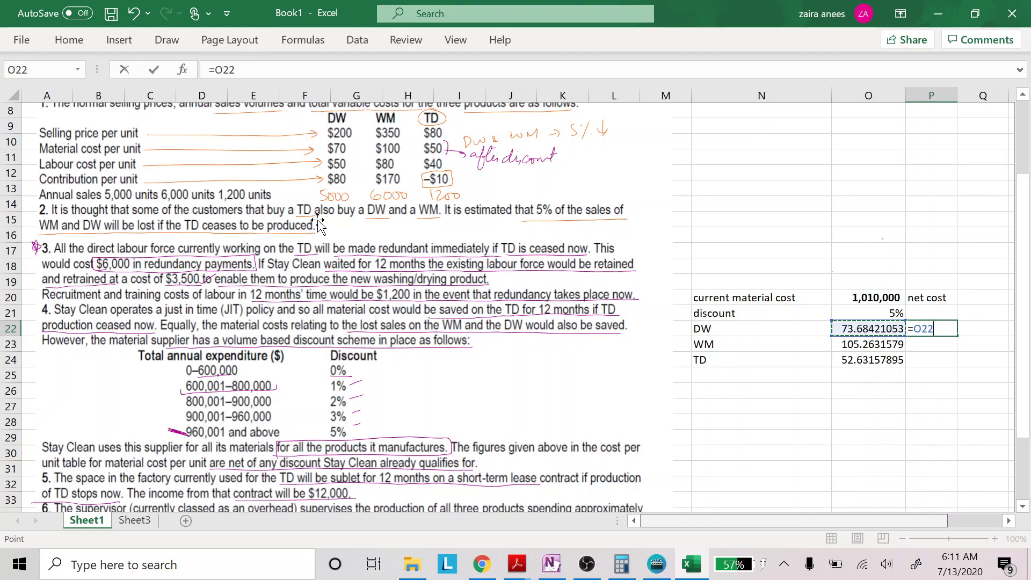
pyautogui.write('*.95*5000')
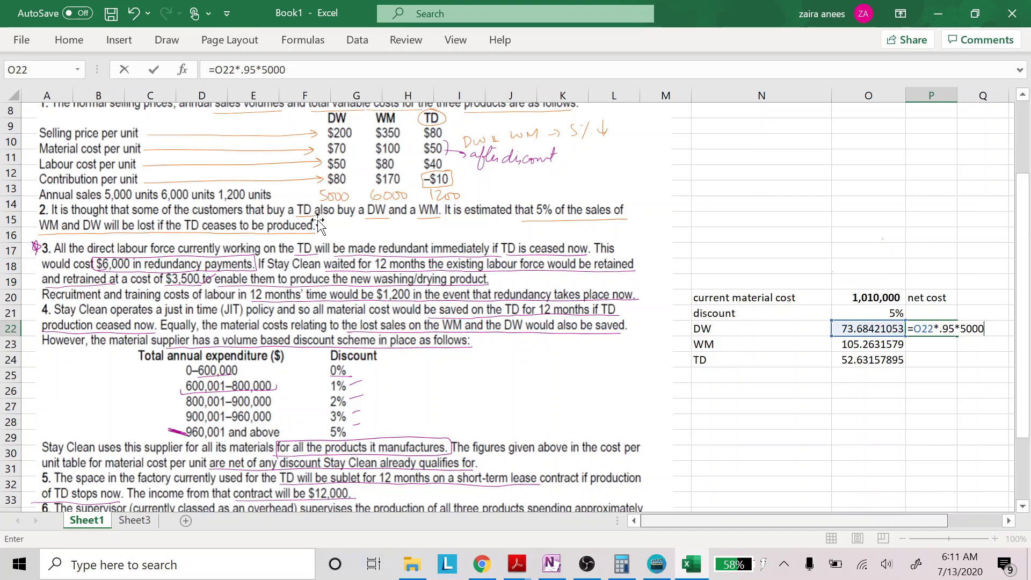
pyautogui.hotkey('ctrl', 'Return')
# - Calculate the WM net cost as gross cost ×6000×0.95, giving 600000
pyautogui.press('Return')
pyautogui.write('=')
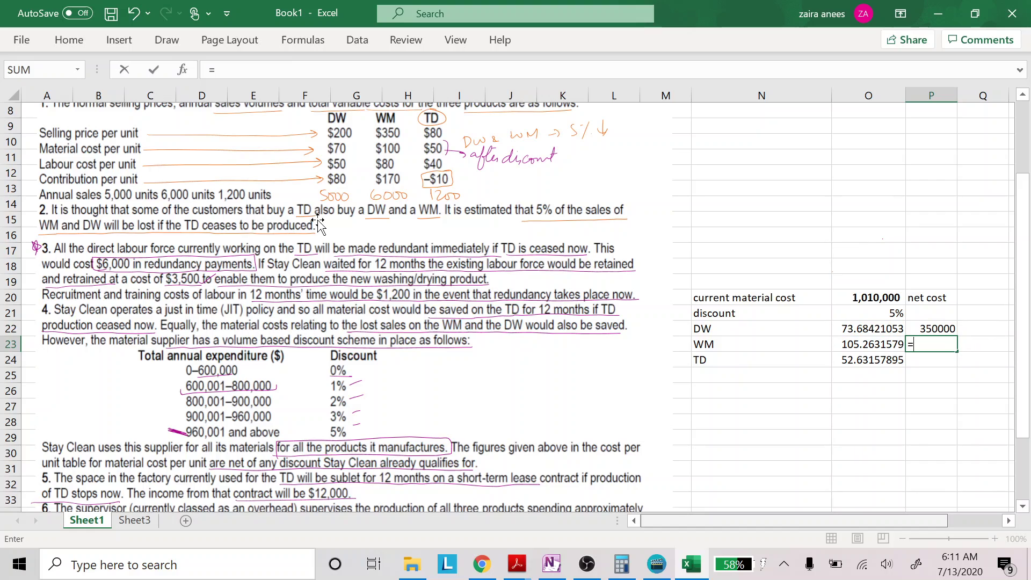
pyautogui.press('Left')
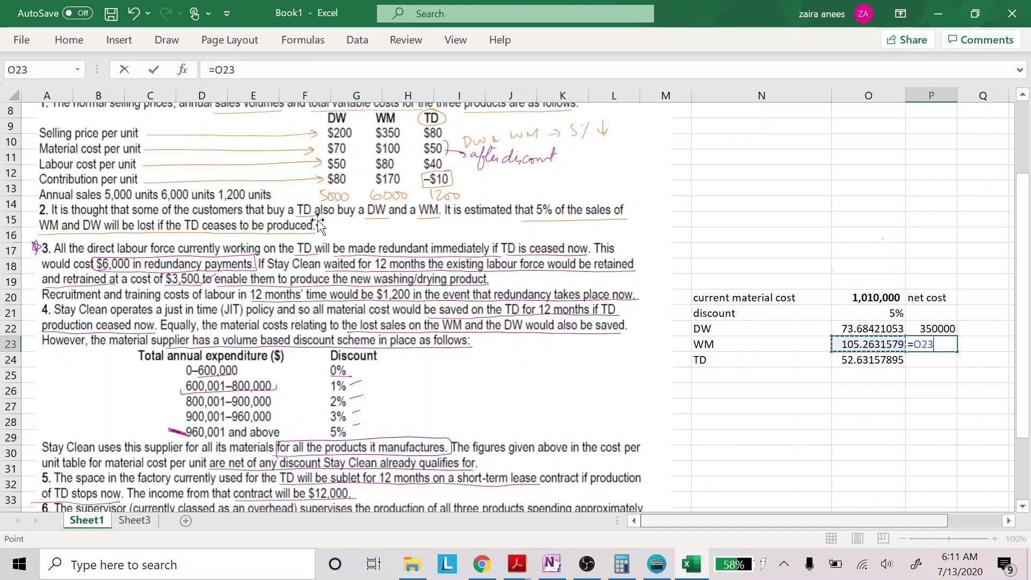
pyautogui.write('*6000')
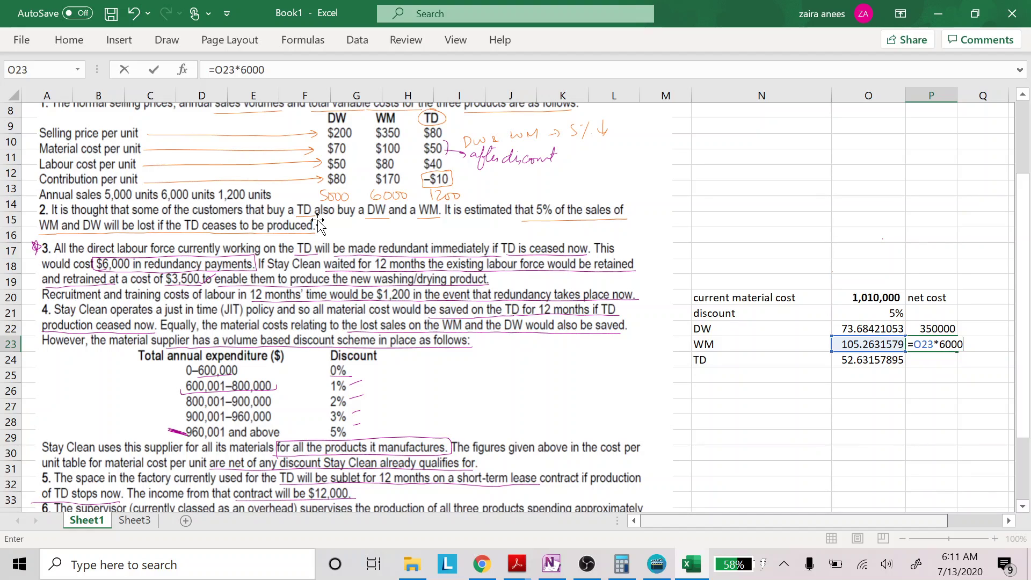
pyautogui.write('*.95')
pyautogui.press('Return')
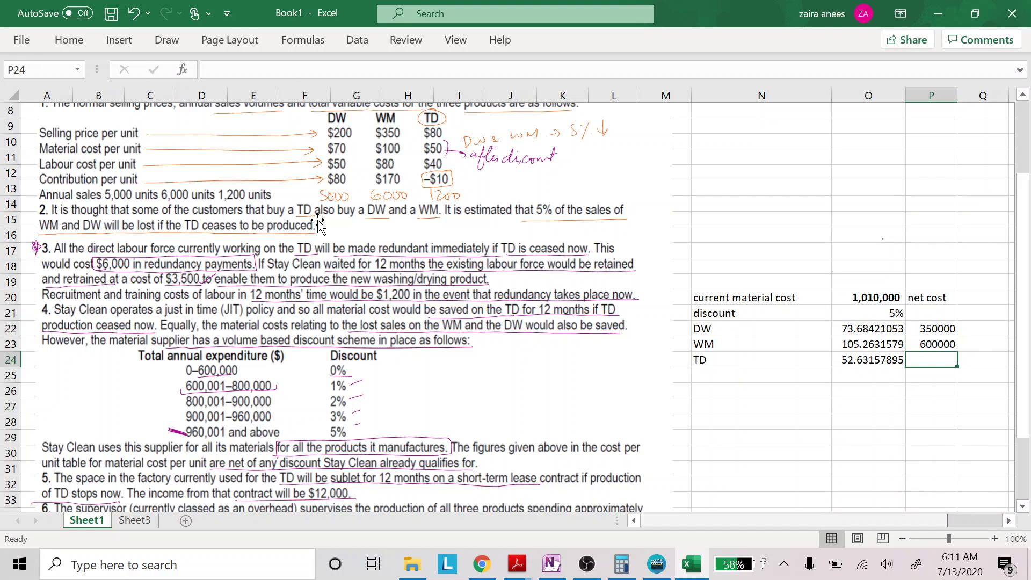
# - Total the DW and WM net costs with =P22+P23, giving 950000
pyautogui.press('Return')
pyautogui.write('=')
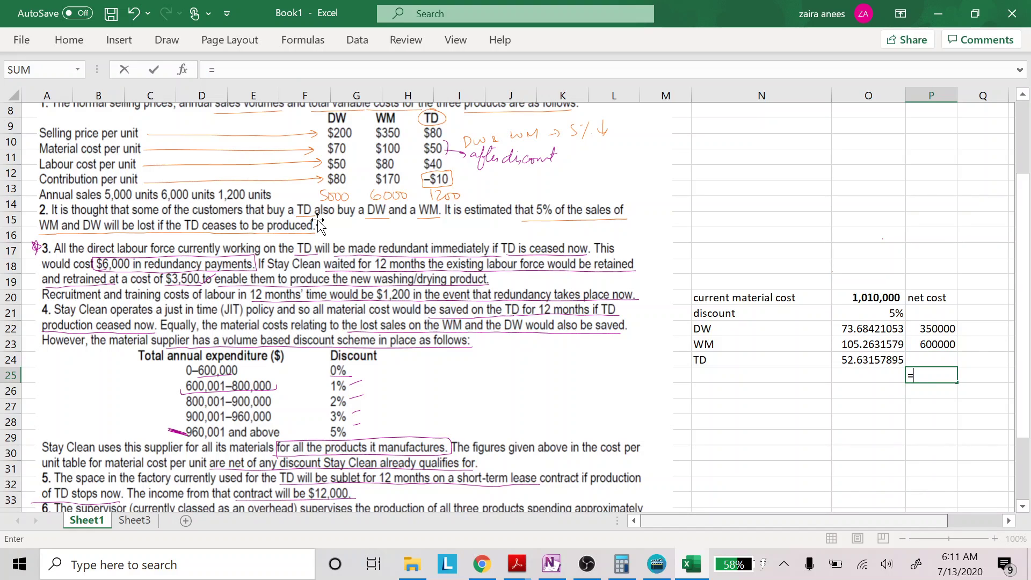
pyautogui.press('Up')
pyautogui.press('Up')
pyautogui.press('Up')
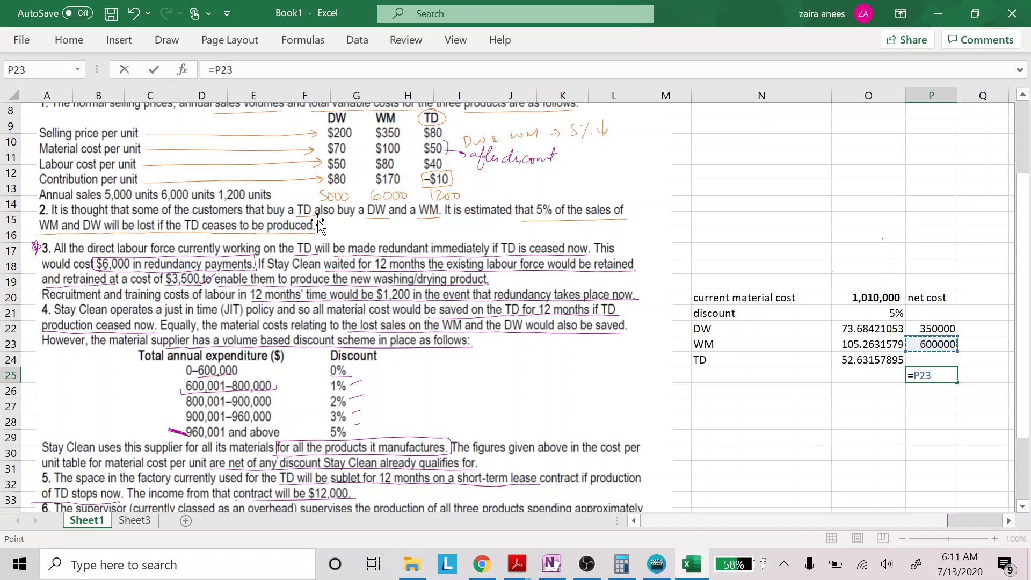
pyautogui.write('+')
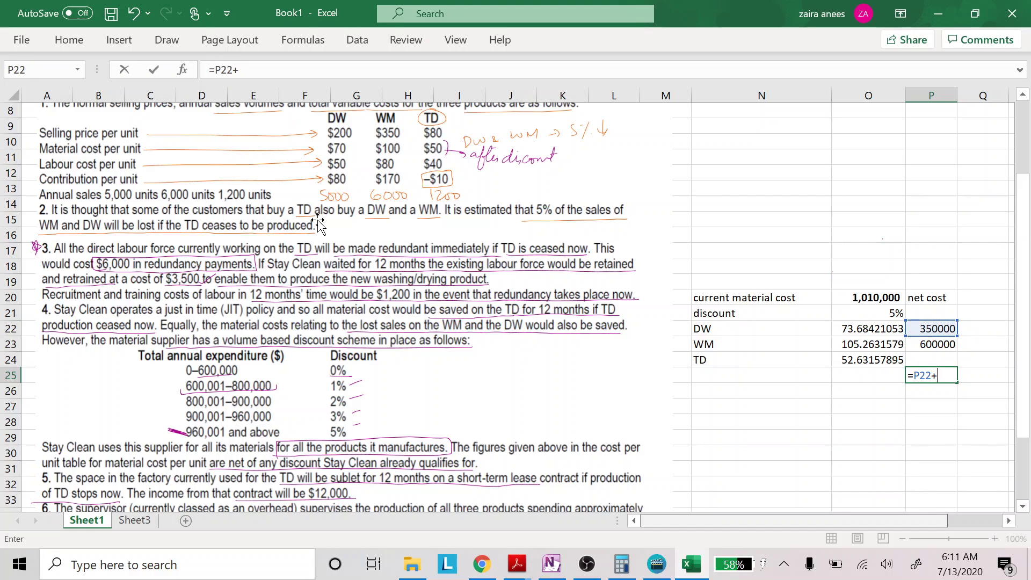
pyautogui.press('Up')
pyautogui.press('Up')
pyautogui.press('Return')
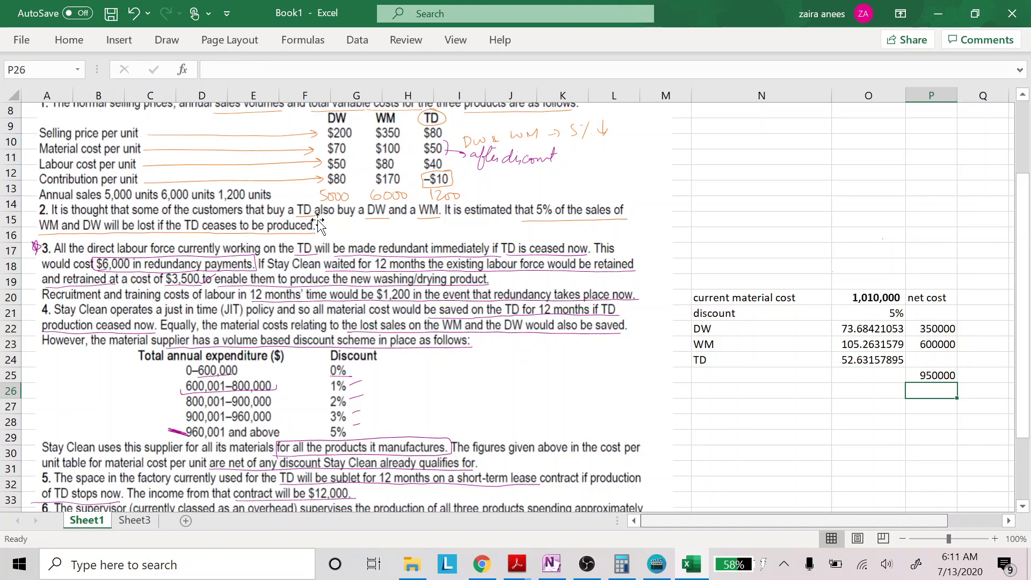
pyautogui.press('Left')
pyautogui.press('Left')
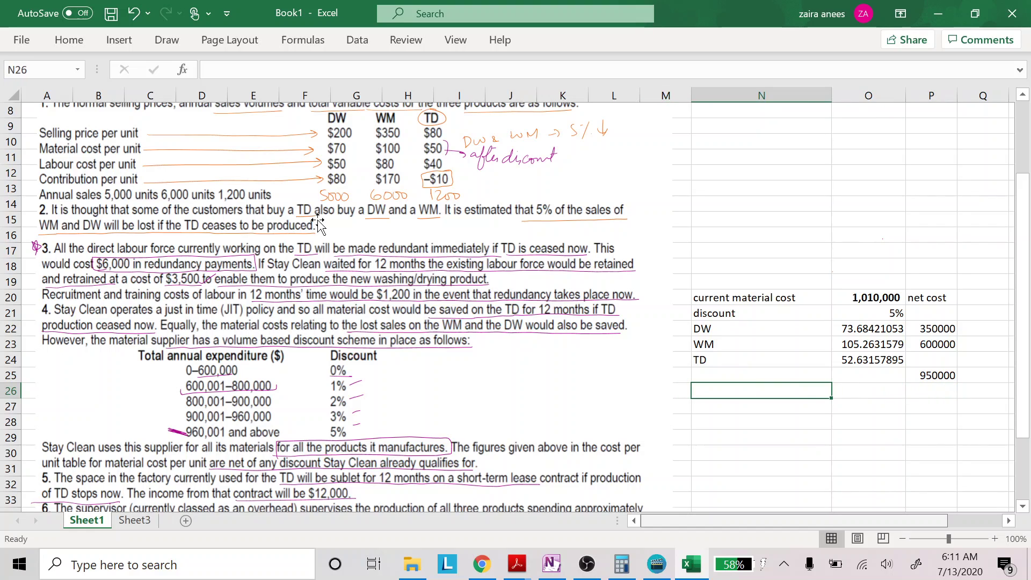
pyautogui.press('Up')
# - Label the 950000 total as NEW GROSS MATERIAL COST
pyautogui.press('F2')
pyautogui.write('NEW')
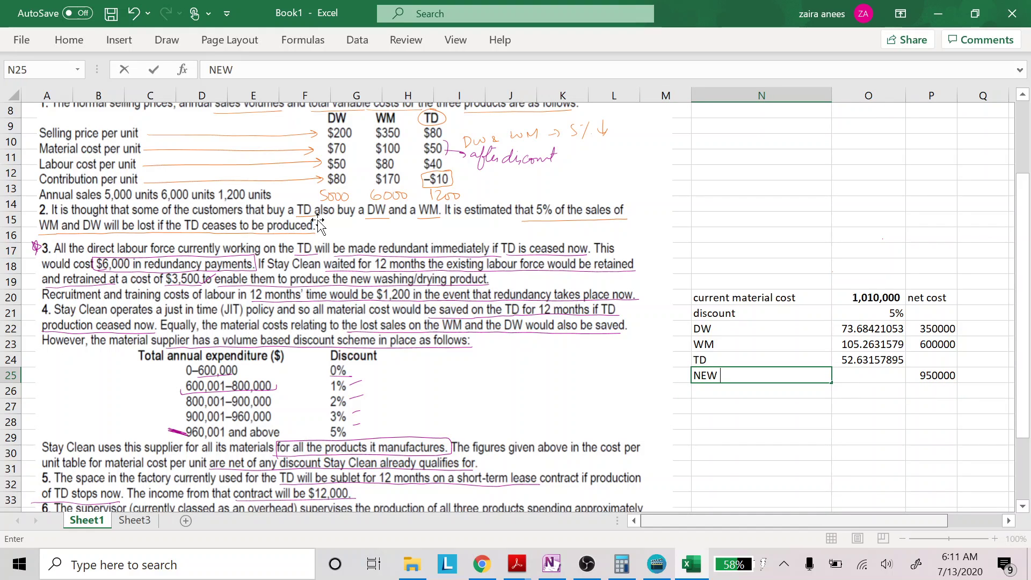
pyautogui.write(' GROSS ')
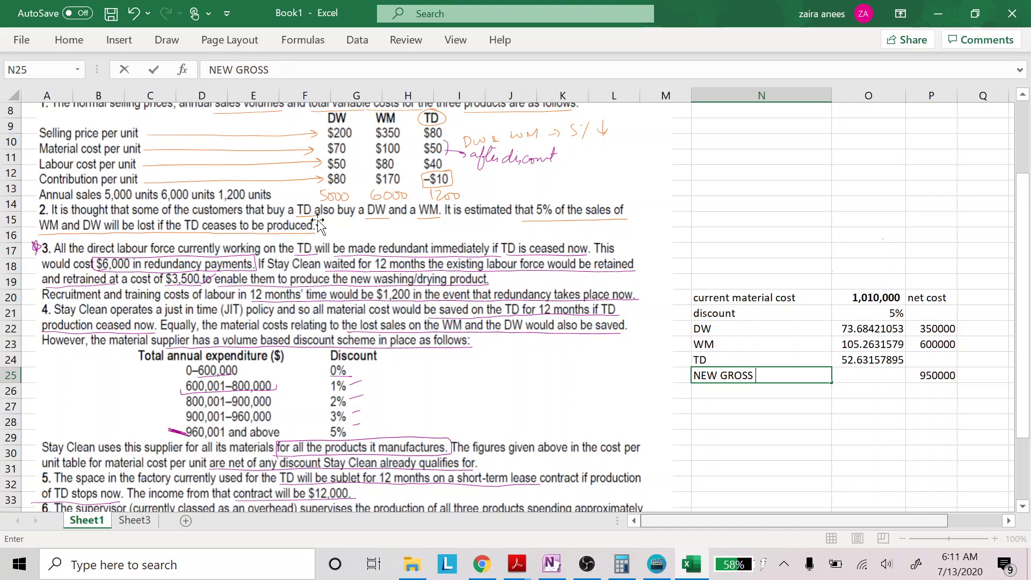
pyautogui.write('MATERIAL COST')
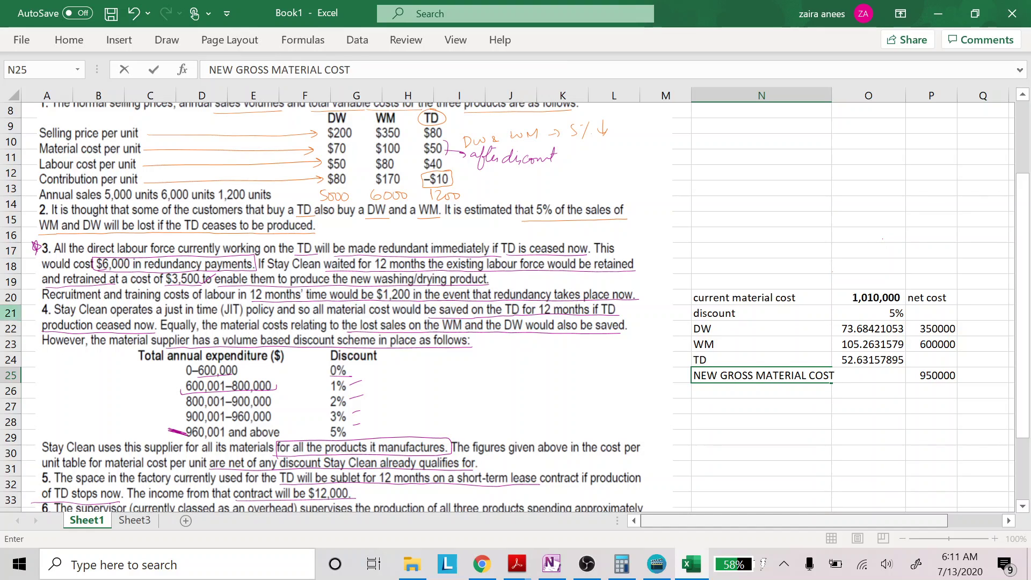
pyautogui.click(938, 378)
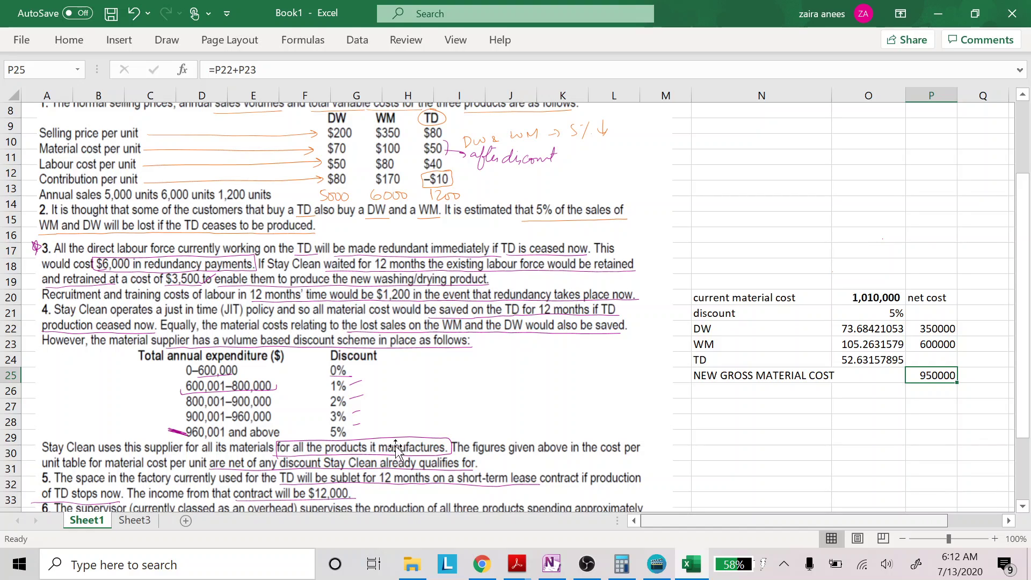
# - Add the label COST AFTER 3% DISCOUNT in the row below it
pyautogui.click(751, 405)
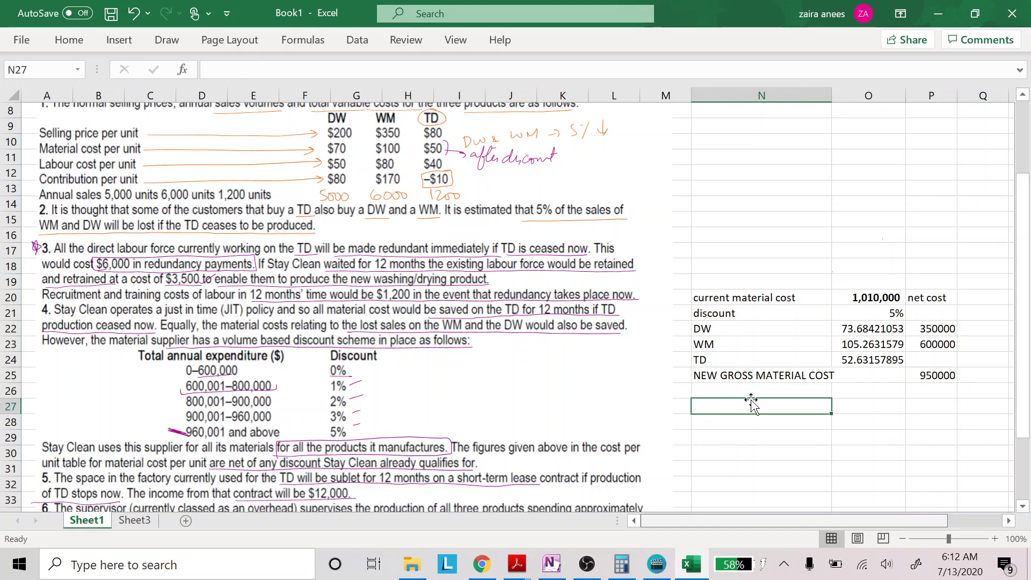
pyautogui.press('Up')
pyautogui.write('NET')
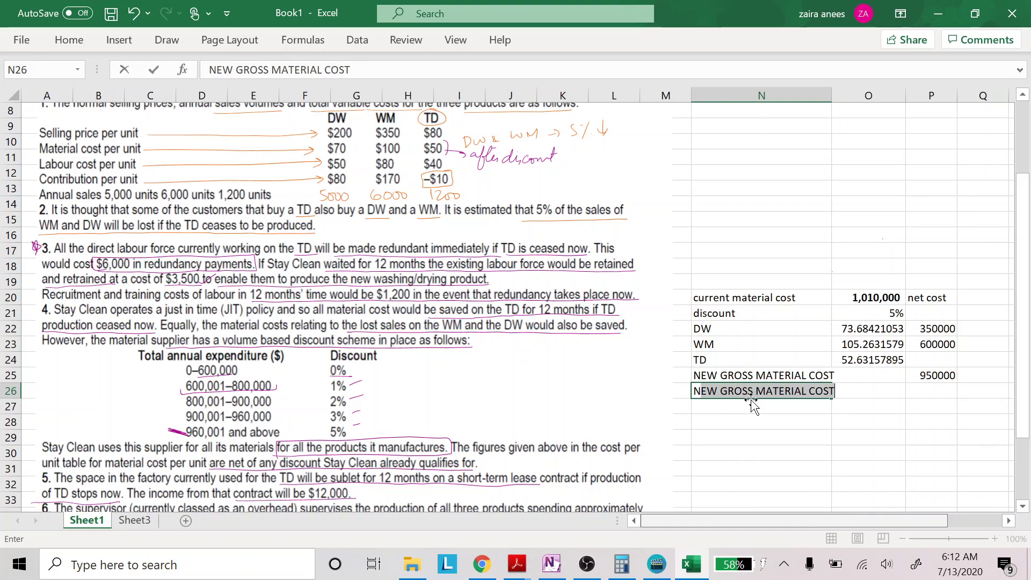
pyautogui.write(' COST')
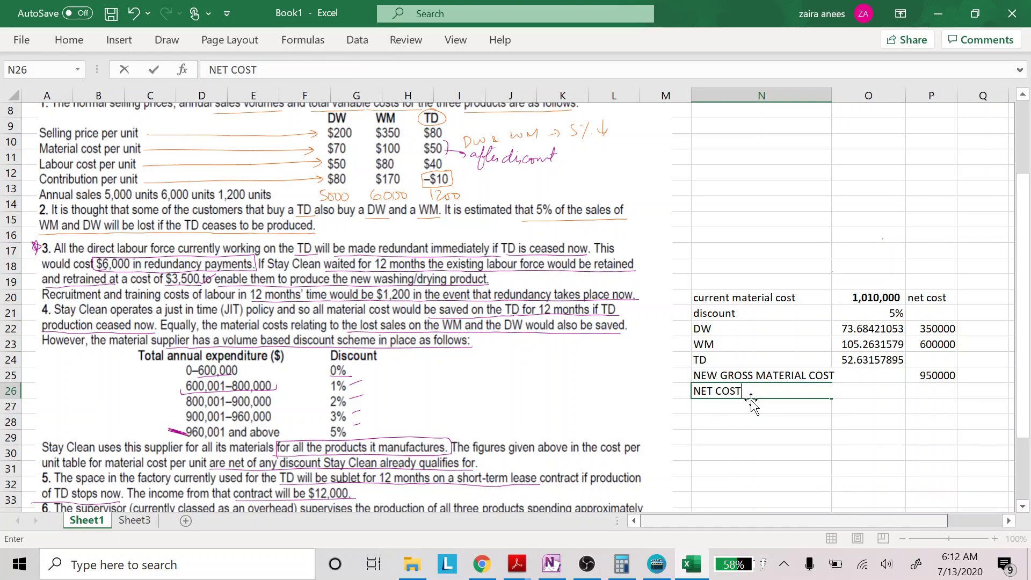
pyautogui.press('BackSpace')
pyautogui.press('Escape')
pyautogui.write('CO')
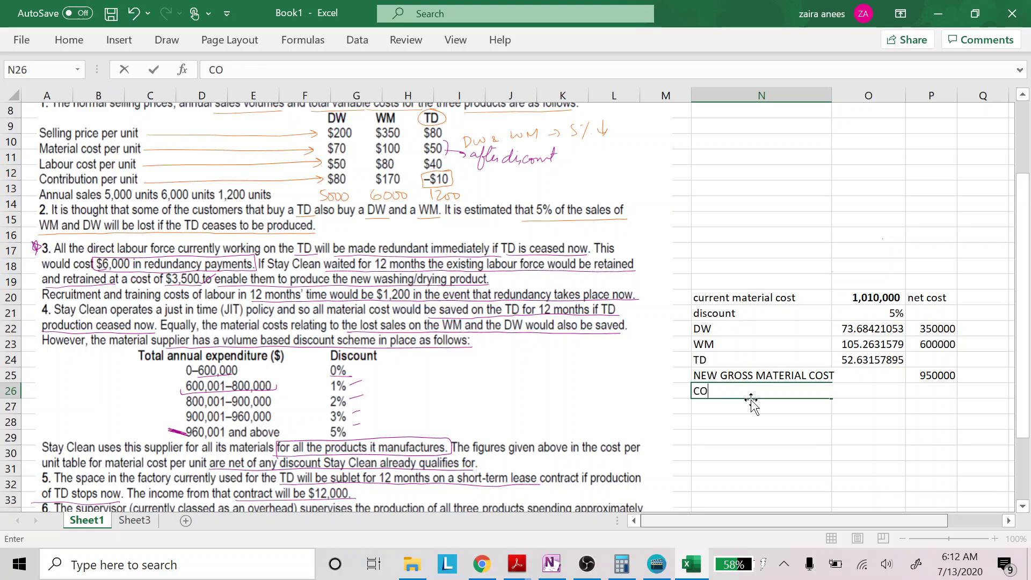
pyautogui.write('ST AFTER 3% C')
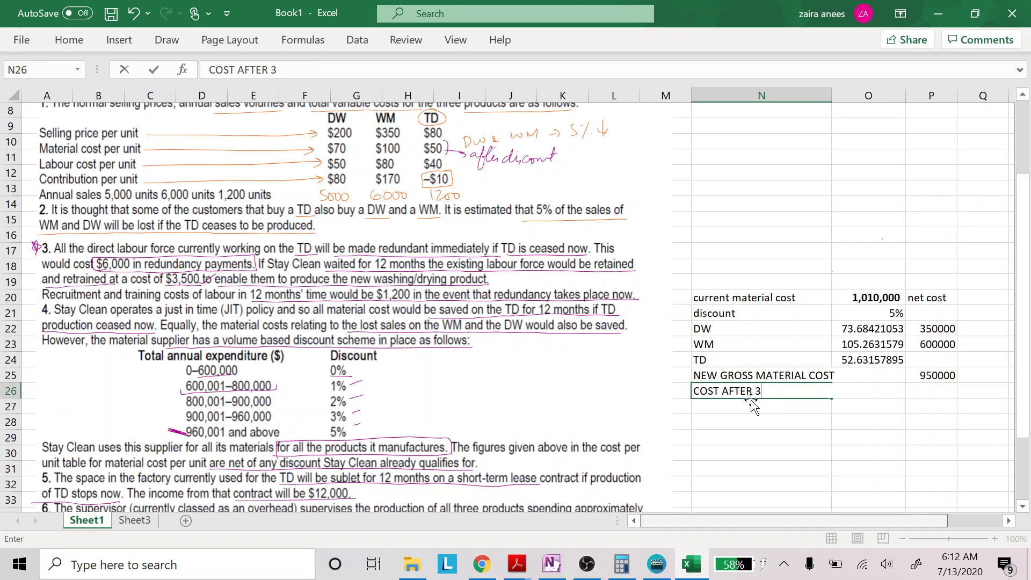
pyautogui.press('BackSpace')
pyautogui.write('DISCOUNT')
pyautogui.press('Tab')
pyautogui.press('Tab')
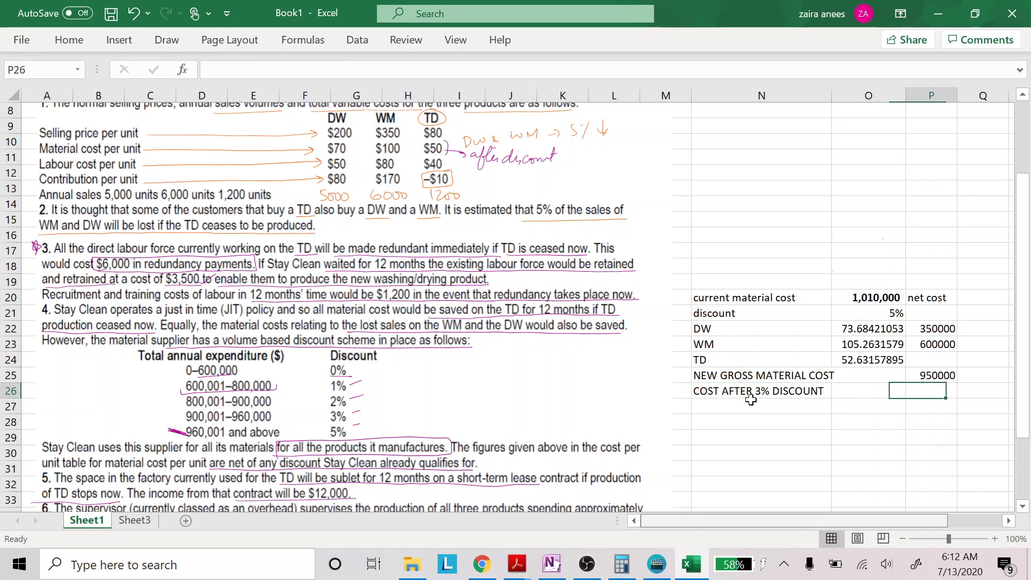
# - Enter =P25*0.97 beside that label to get 921500, and make the result bold
pyautogui.write('=')
pyautogui.press('Up')
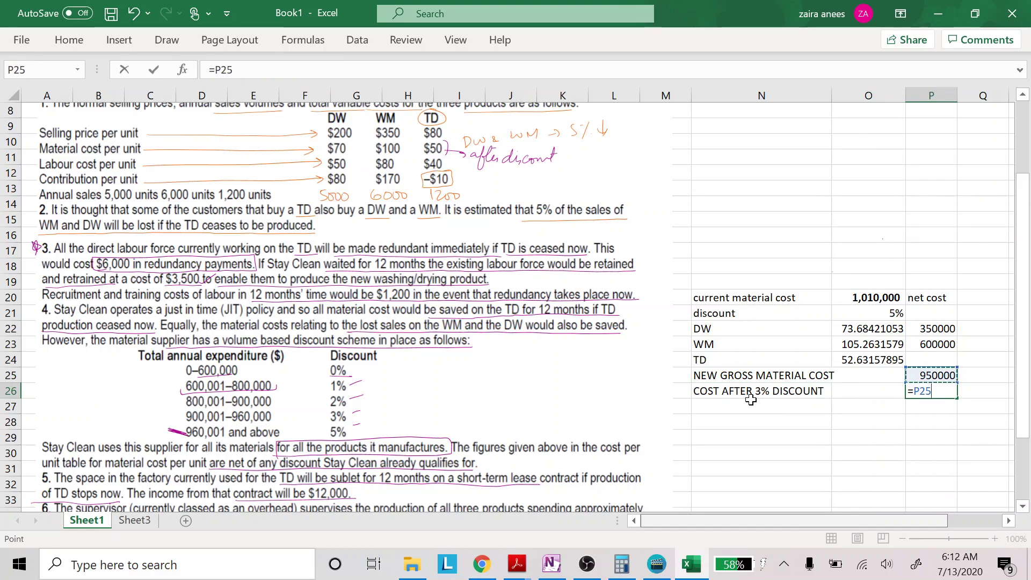
pyautogui.write('*.95')
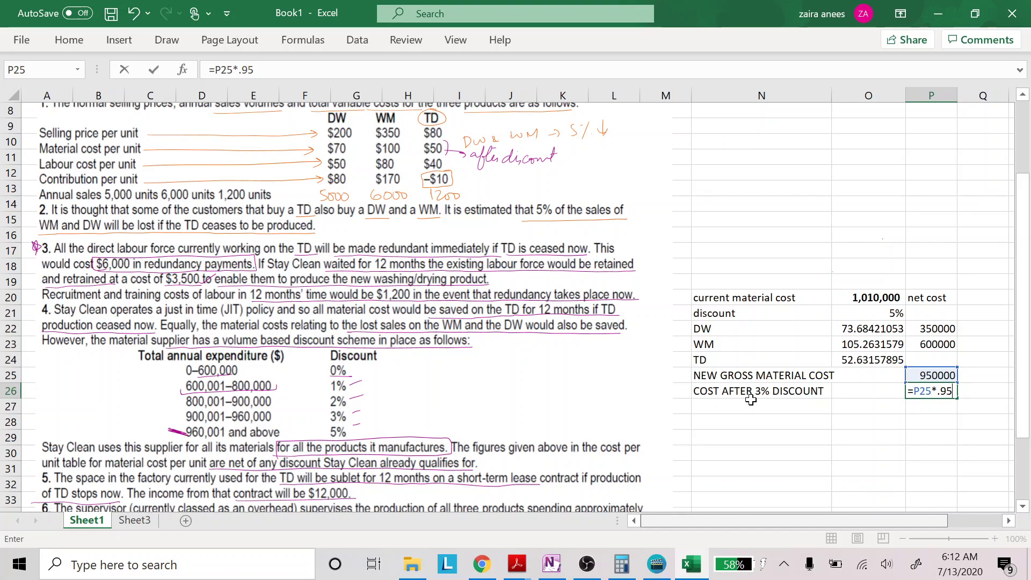
pyautogui.press('BackSpace')
pyautogui.write('7')
pyautogui.press('Return')
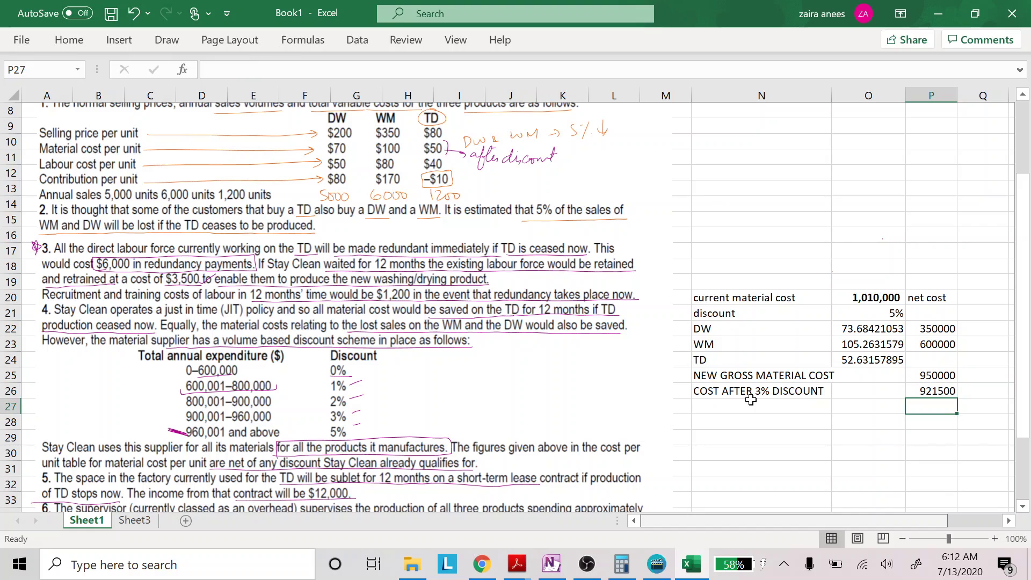
pyautogui.press('Up')
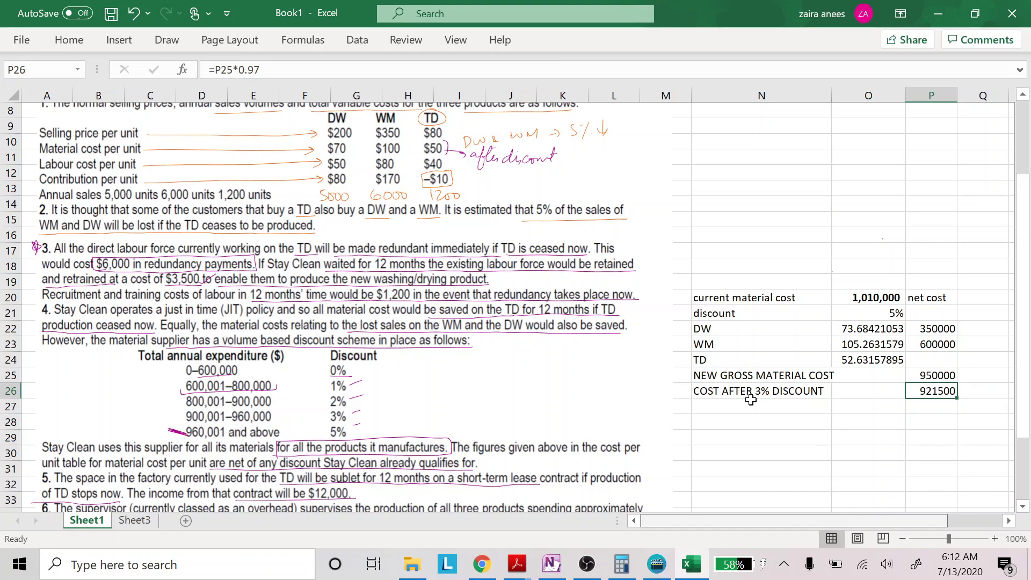
pyautogui.hotkey('ctrl', 'b')
# - Review the table figures, then move to the row for the saving label
pyautogui.press('Up')
pyautogui.press('Up')
pyautogui.press('Up')
pyautogui.press('Up')
pyautogui.press('Left')
pyautogui.press('Up')
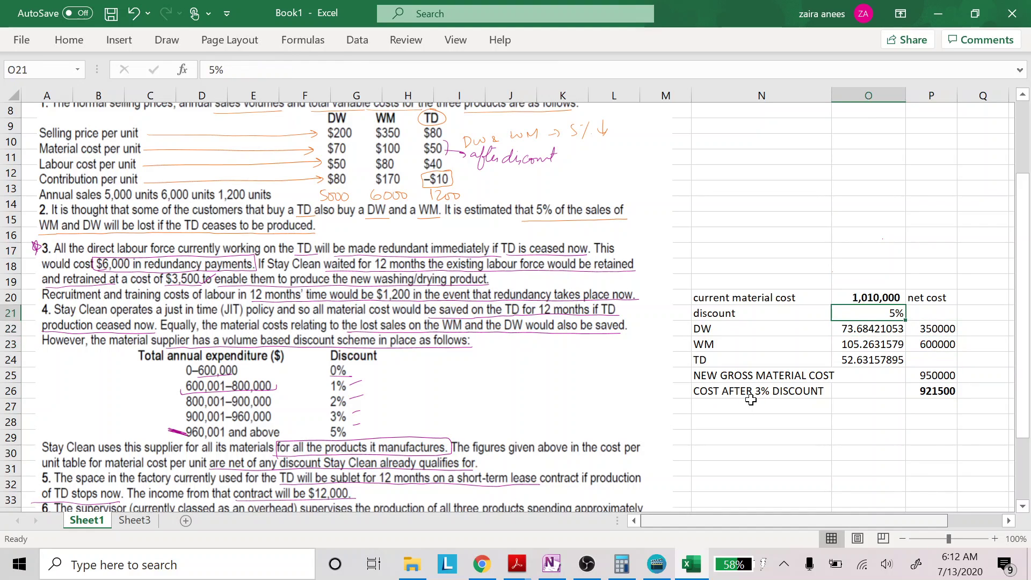
pyautogui.press('Up')
pyautogui.press('Down')
pyautogui.press('Down')
pyautogui.press('Down')
pyautogui.press('Down')
pyautogui.press('Down')
pyautogui.press('Down')
pyautogui.press('Down')
pyautogui.press('Down')
pyautogui.press('Down')
pyautogui.press('Down')
pyautogui.press('Down')
pyautogui.press('Down')
pyautogui.press('Down')
pyautogui.press('Left')
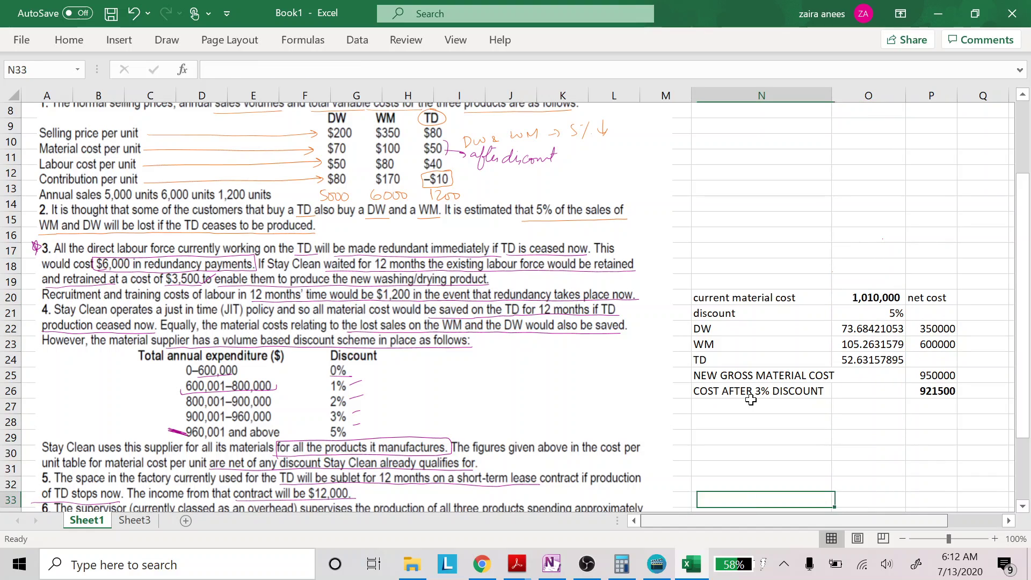
pyautogui.press('Up')
pyautogui.press('Up')
pyautogui.press('Up')
pyautogui.press('Up')
pyautogui.press('Up')
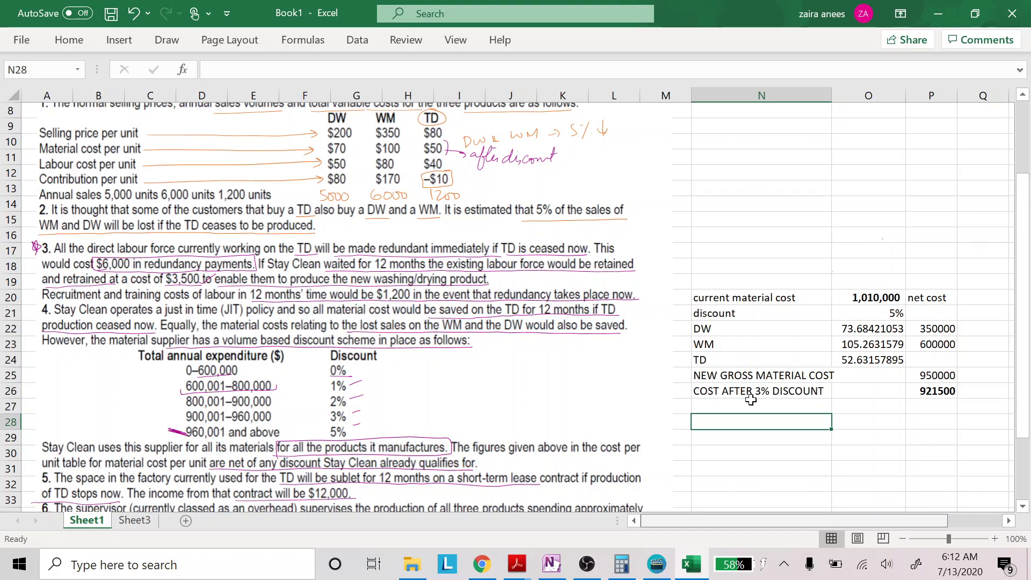
# - Label SAVING IN MATERIAL COST, compute =O20-P26 giving 88,500, and bold the label and value
pyautogui.write('SAVING')
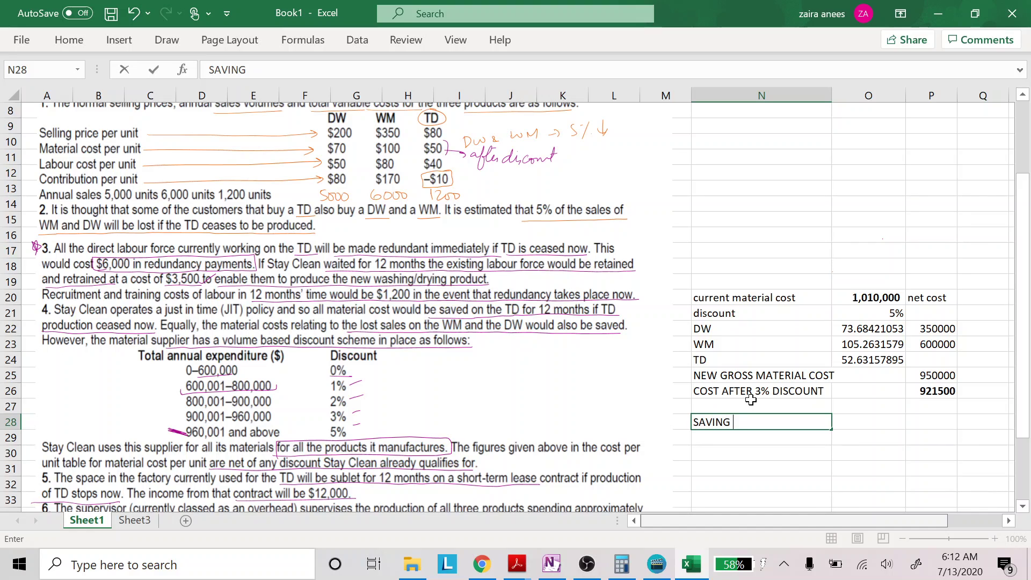
pyautogui.write(' IN MATERIAL')
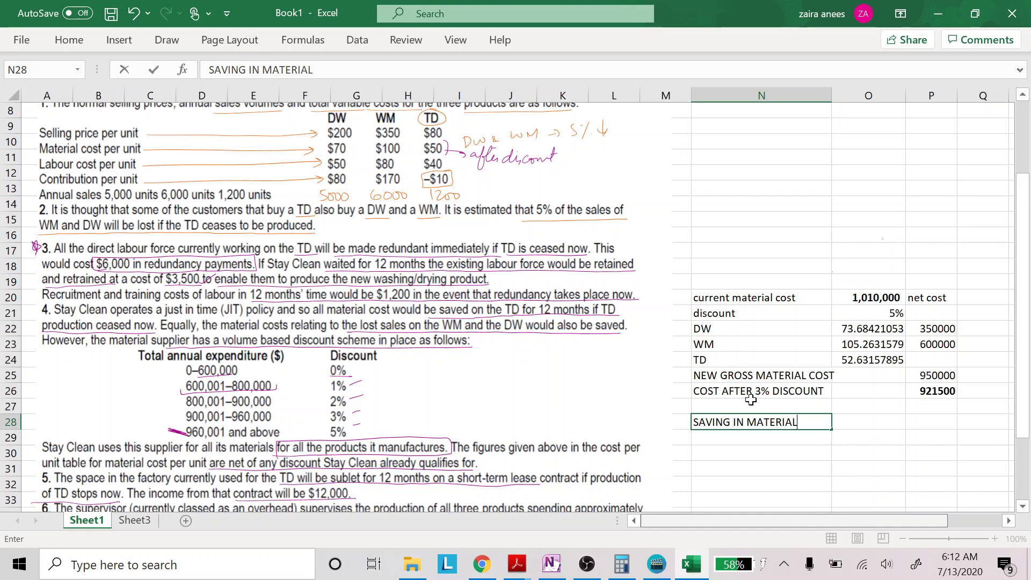
pyautogui.write(' COST')
pyautogui.press('Tab')
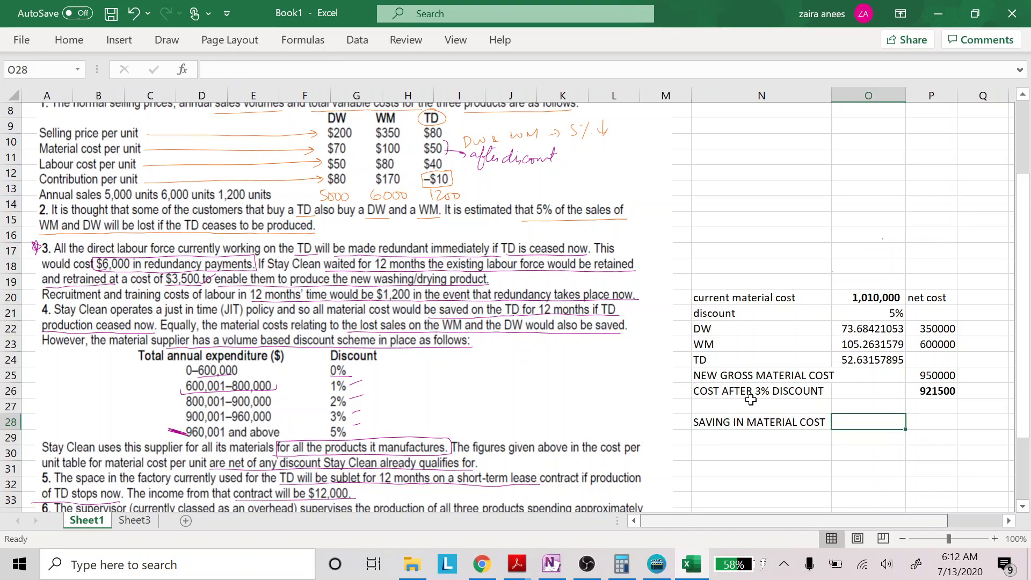
pyautogui.write('=')
pyautogui.press('Up')
pyautogui.press('Up')
pyautogui.press('Up')
pyautogui.press('Up')
pyautogui.press('Up')
pyautogui.press('Up')
pyautogui.press('Up')
pyautogui.press('Up')
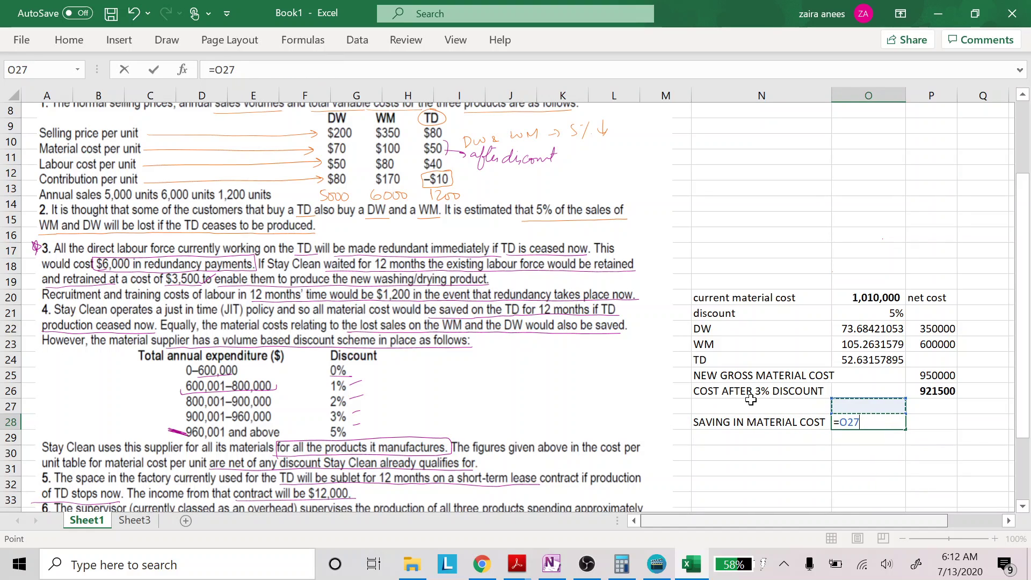
pyautogui.write('-')
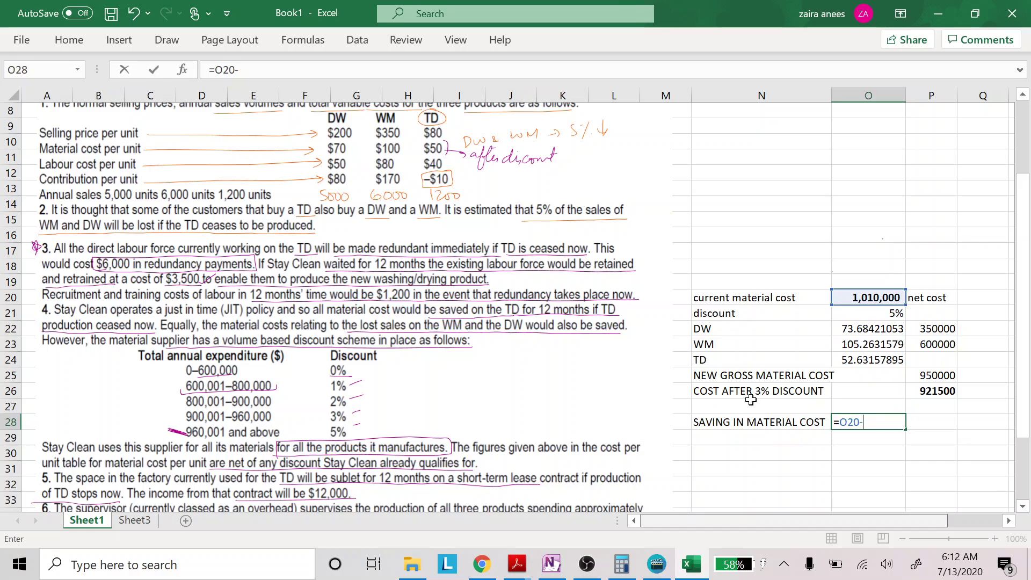
pyautogui.press('Up')
pyautogui.press('Up')
pyautogui.press('Right')
pyautogui.press('Return')
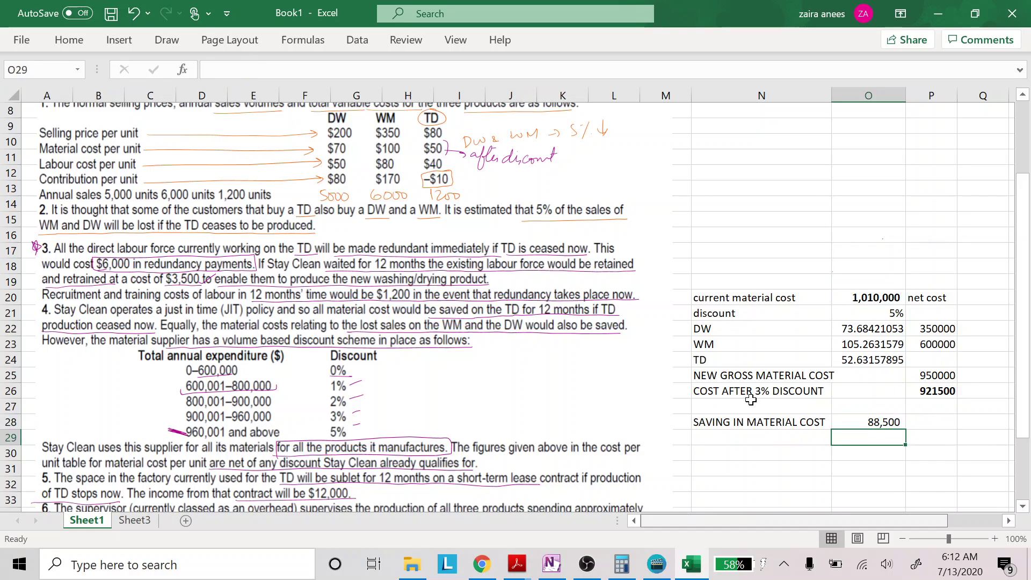
pyautogui.press('Up')
pyautogui.hotkey('shift', 'Left')
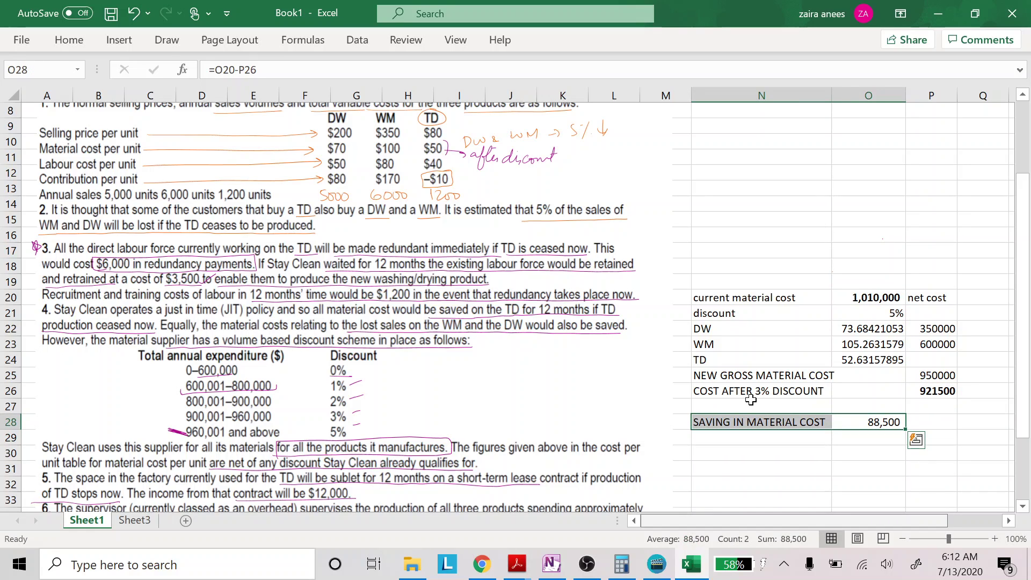
pyautogui.hotkey('ctrl', 'b')
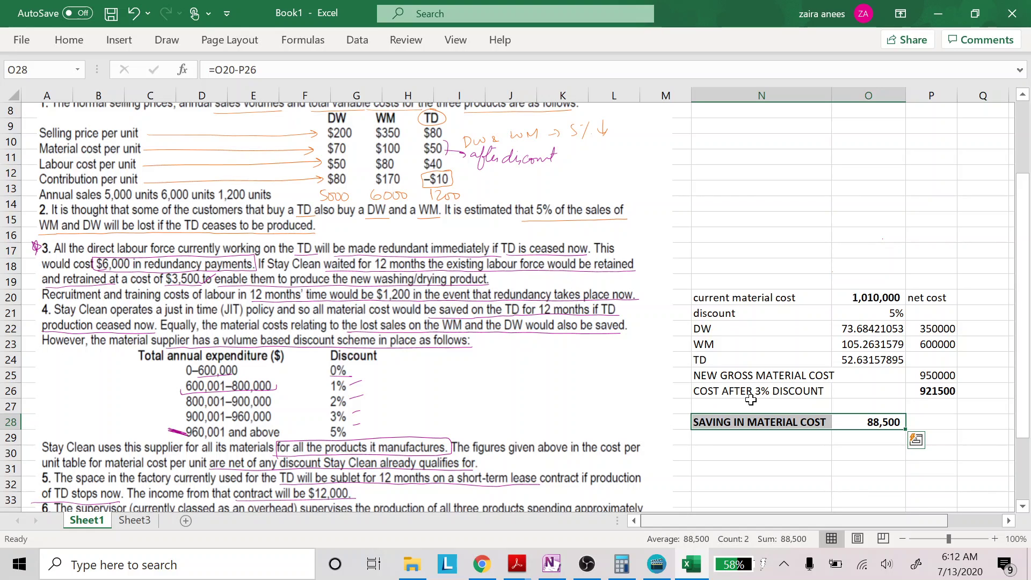
pyautogui.scroll(3, 751, 399)
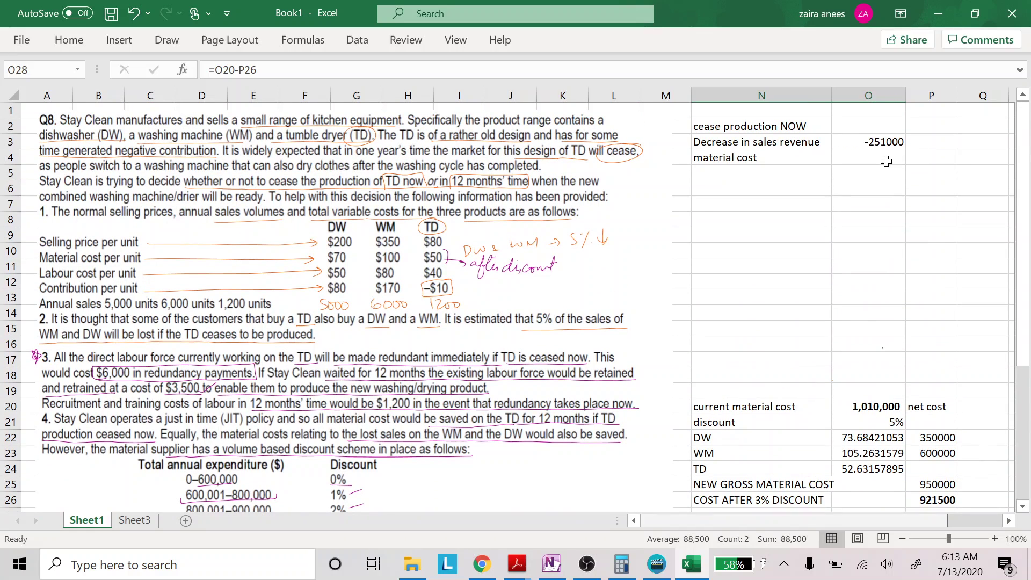
# - Link the cease-now material cost cell O4 to the 88,500 saving in O28
pyautogui.click(886, 162)
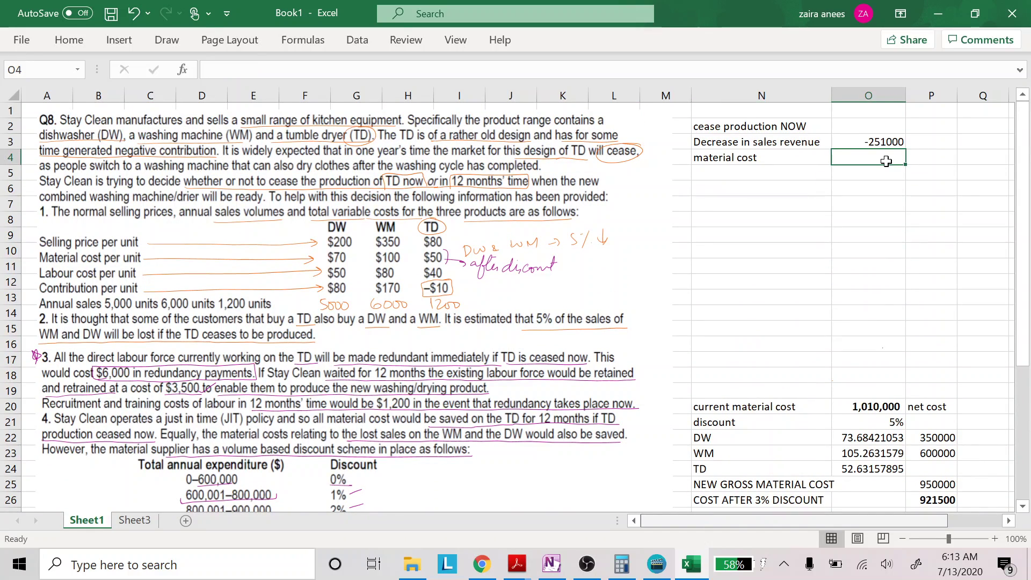
pyautogui.write('=')
pyautogui.press('Down')
pyautogui.press('Down')
pyautogui.press('Down')
pyautogui.press('Down')
pyautogui.press('Down')
pyautogui.press('Down')
pyautogui.press('Down')
pyautogui.press('Down')
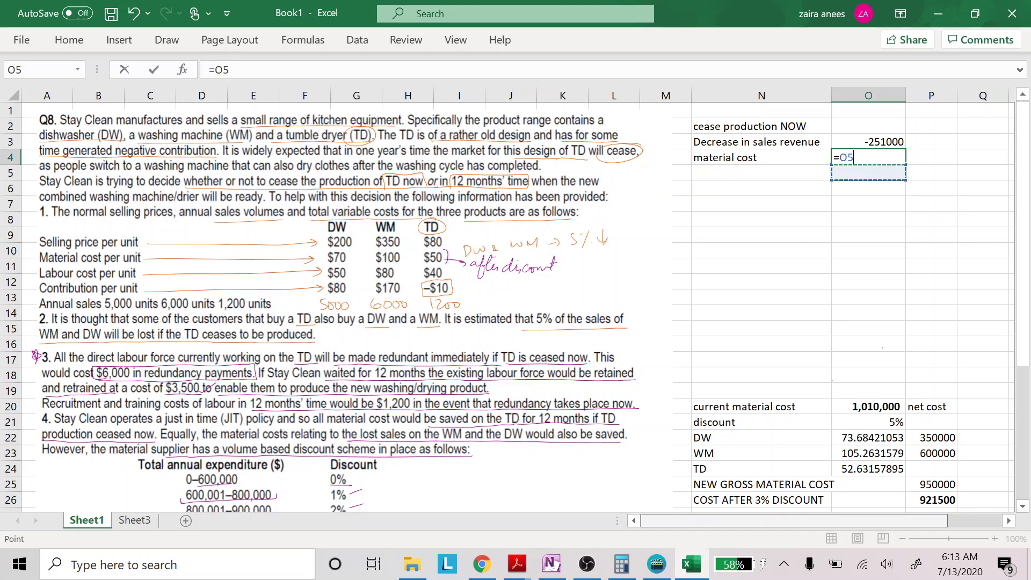
pyautogui.press('Down')
pyautogui.press('Down')
pyautogui.press('Down')
pyautogui.press('Down')
pyautogui.press('Down')
pyautogui.press('Down')
pyautogui.press('Down')
pyautogui.press('Down')
pyautogui.press('Down')
pyautogui.press('Down')
pyautogui.press('Down')
pyautogui.press('Down')
pyautogui.press('Down')
pyautogui.press('Down')
pyautogui.press('Down')
pyautogui.press('Down')
pyautogui.press('Down')
pyautogui.press('Down')
pyautogui.press('Up')
pyautogui.press('Up')
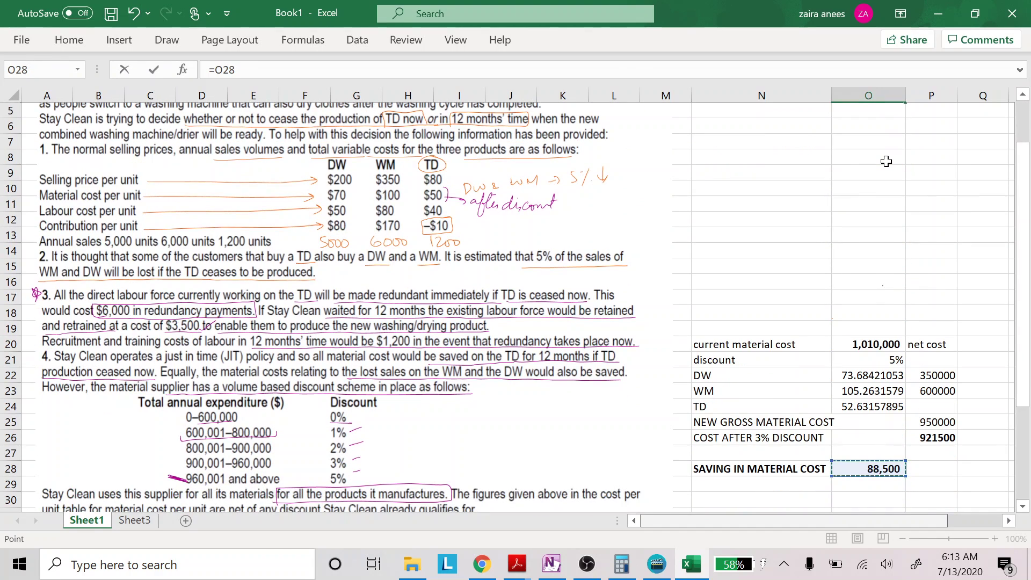
pyautogui.press('Return')
# - Move to the next empty label row N5 and start typing a label, 'SAVING IN'
pyautogui.press('Left')
pyautogui.press('Up')
pyautogui.press('Up')
pyautogui.press('Up')
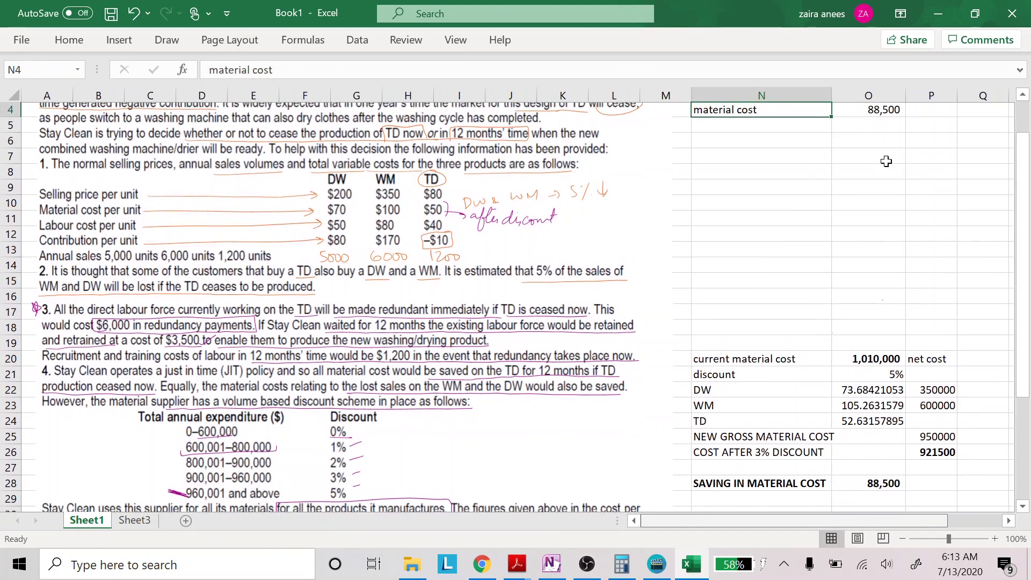
pyautogui.press('Down')
pyautogui.press('Down')
pyautogui.press('Down')
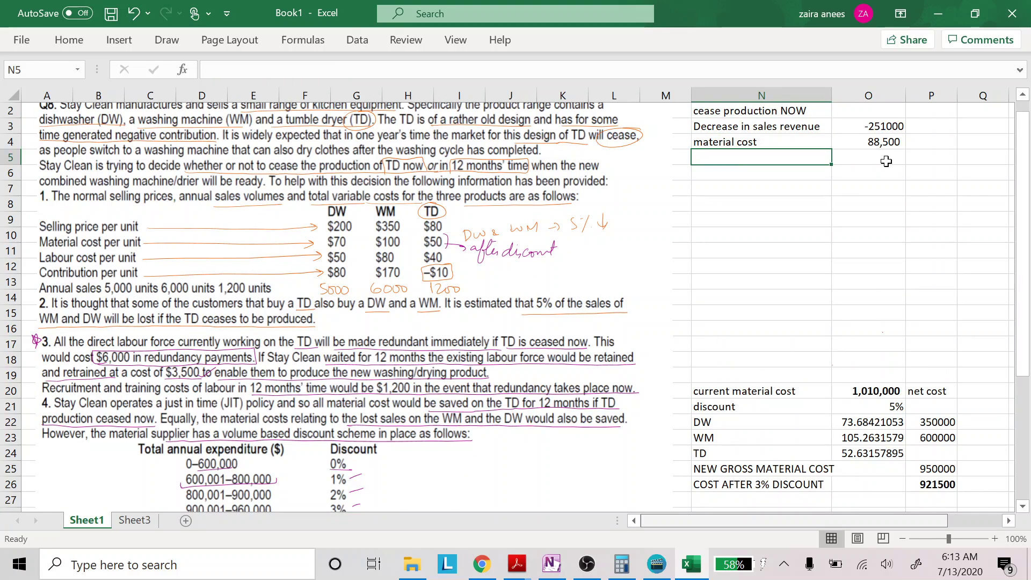
pyautogui.write('SAVING IN')
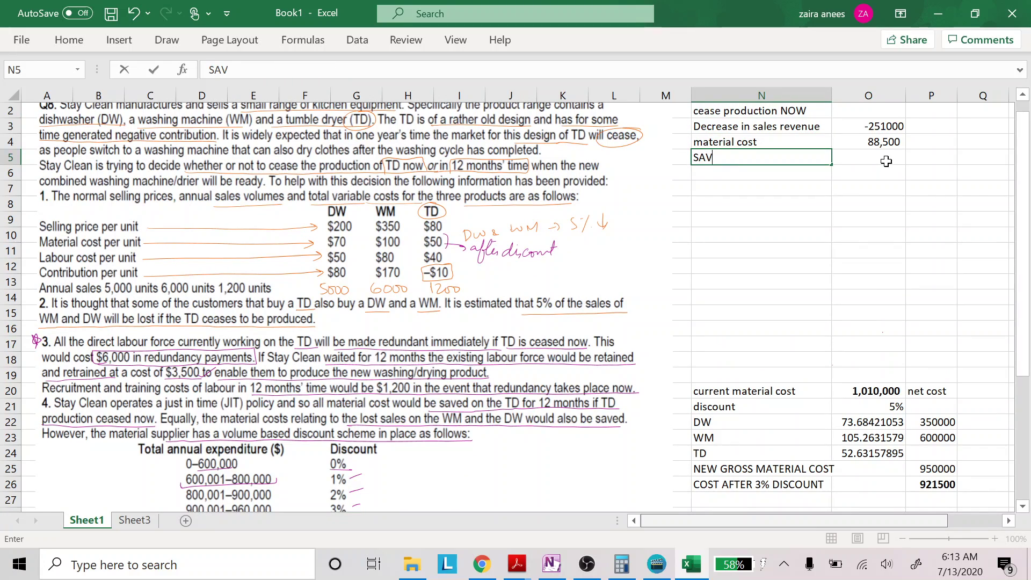
# - Replace the mistaken label in N5 with 'labour cost' in lowercase
pyautogui.press('BackSpace')
pyautogui.press('BackSpace')
pyautogui.press('BackSpace')
pyautogui.press('BackSpace')
pyautogui.press('BackSpace')
pyautogui.press('BackSpace')
pyautogui.press('BackSpace')
pyautogui.press('BackSpace')
pyautogui.press('BackSpace')
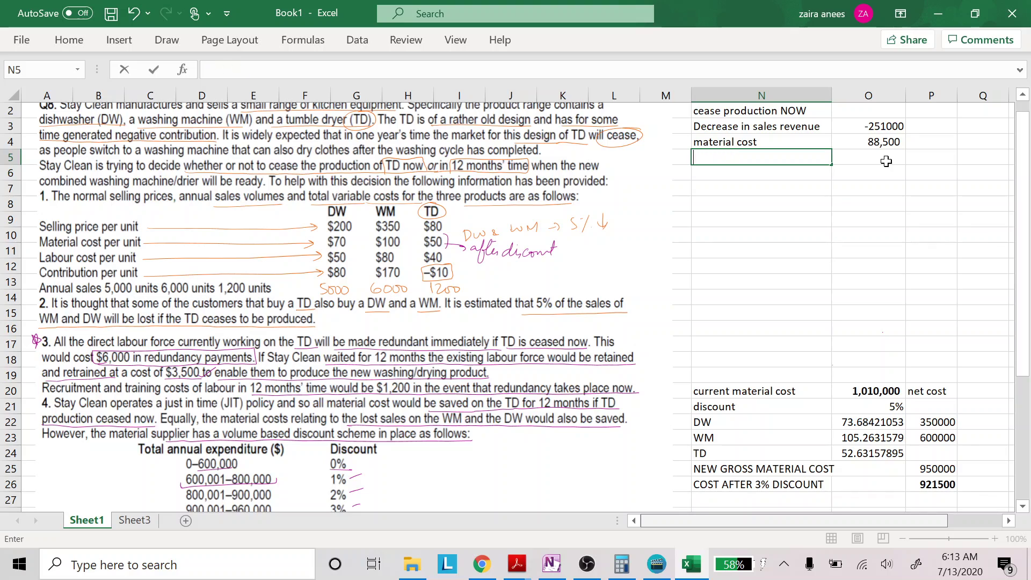
pyautogui.write('M')
pyautogui.press('BackSpace')
pyautogui.press('BackSpace')
pyautogui.press('capslock')
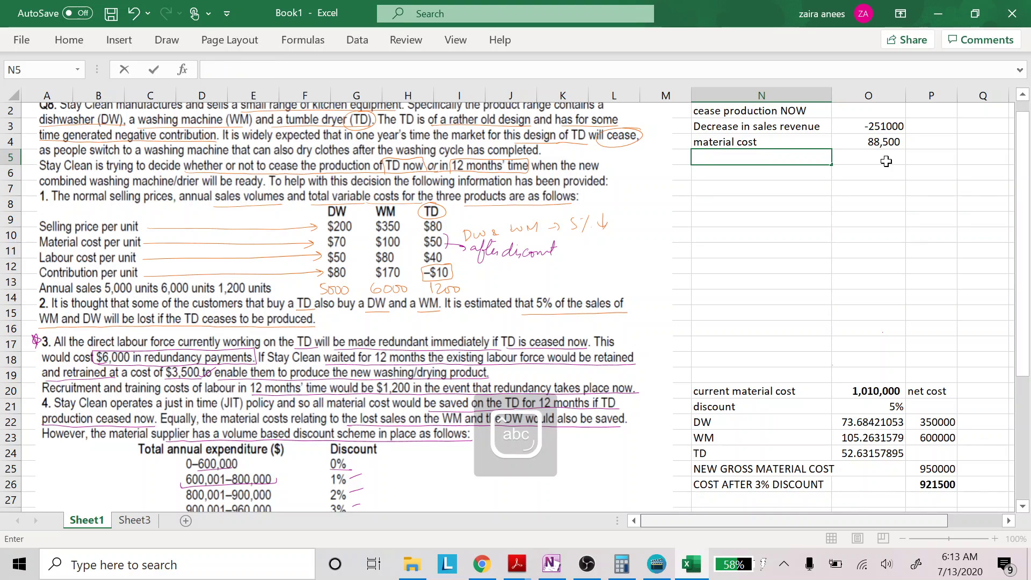
pyautogui.write('lbaour cost')
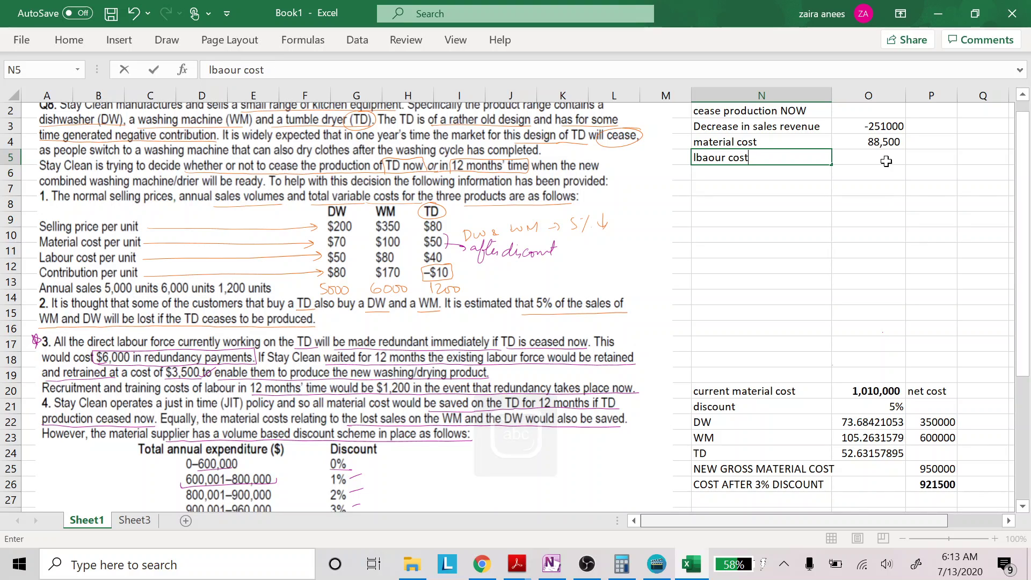
pyautogui.press('BackSpace')
pyautogui.press('BackSpace')
pyautogui.press('BackSpace')
pyautogui.press('BackSpace')
pyautogui.press('BackSpace')
pyautogui.press('BackSpace')
pyautogui.press('BackSpace')
pyautogui.press('BackSpace')
pyautogui.press('BackSpace')
pyautogui.press('BackSpace')
pyautogui.press('BackSpace')
pyautogui.write('la')
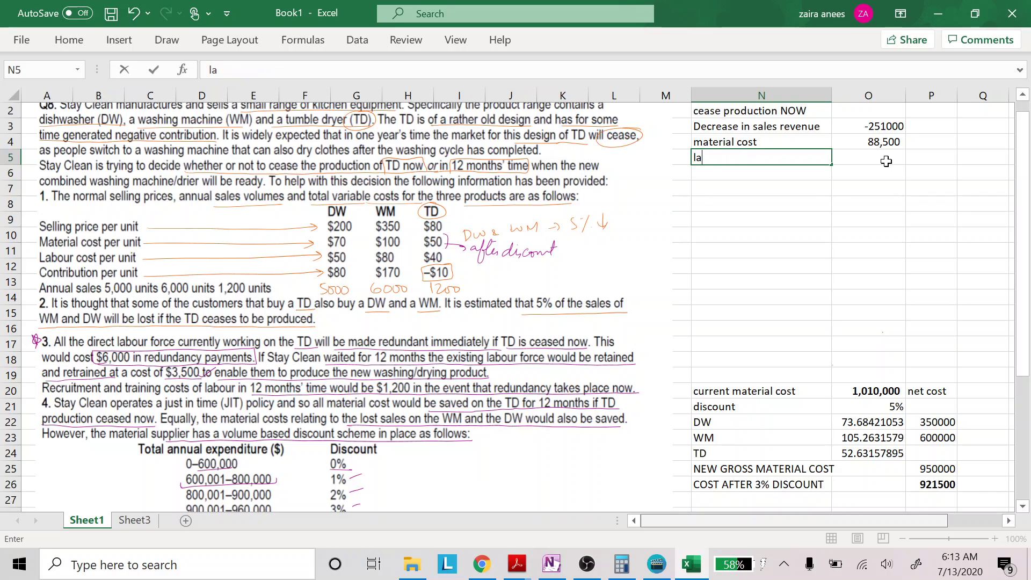
pyautogui.write('bour cost')
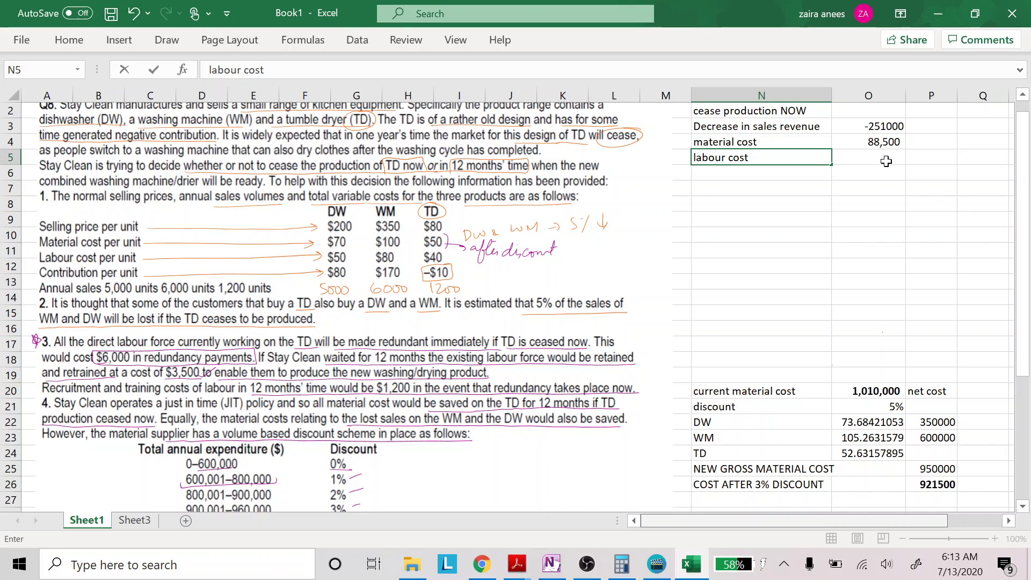
# - Enter =40*1200+50*.95*5000+80*6000*.95 as the labour cost, giving 741500
pyautogui.click(886, 161)
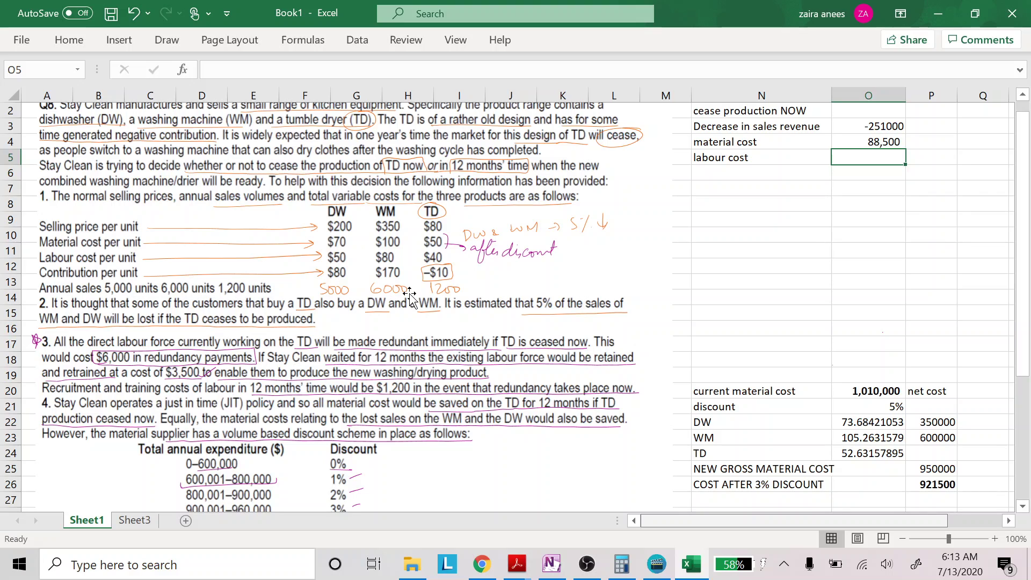
pyautogui.write('=')
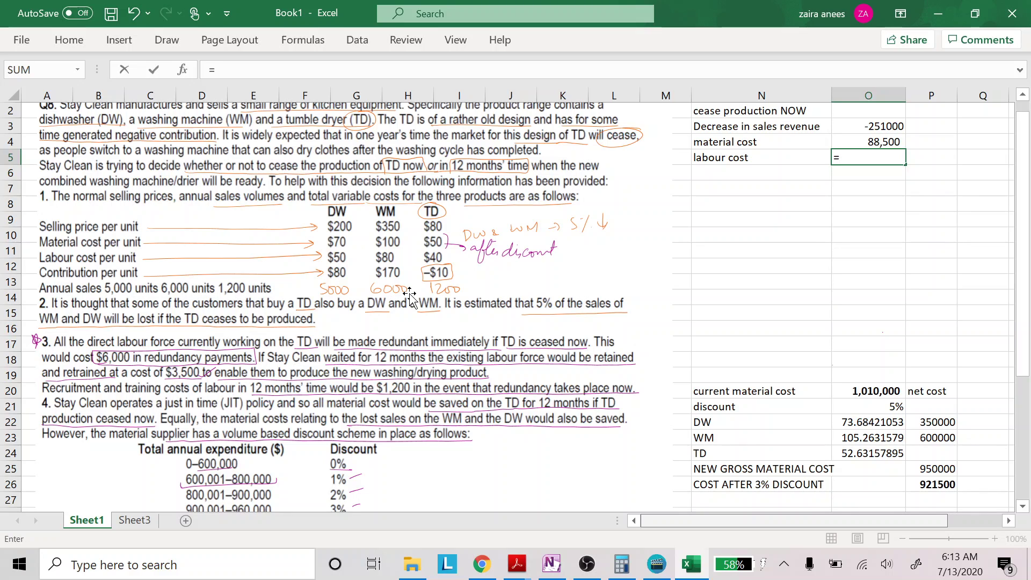
pyautogui.write('40*1200')
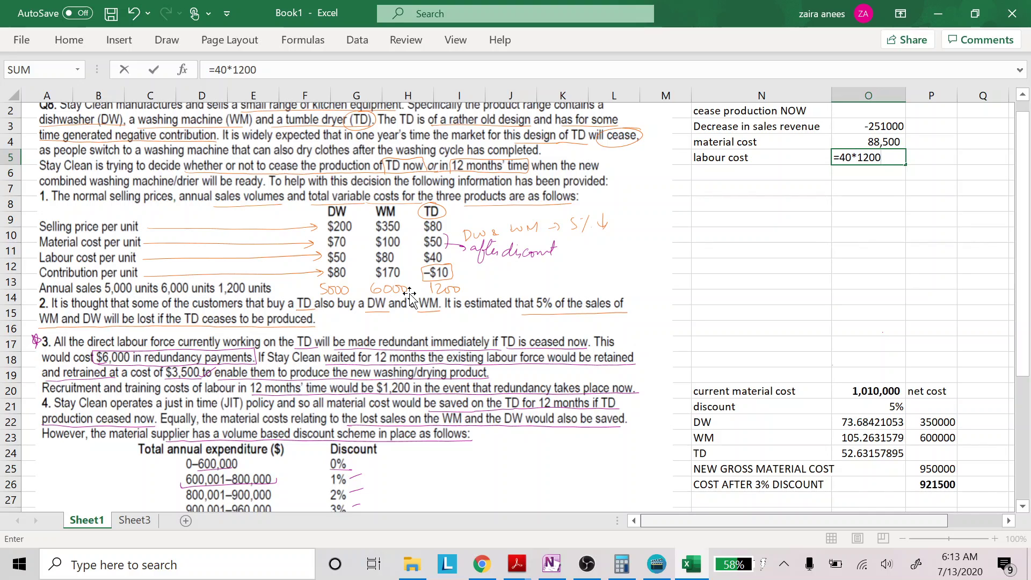
pyautogui.write('+')
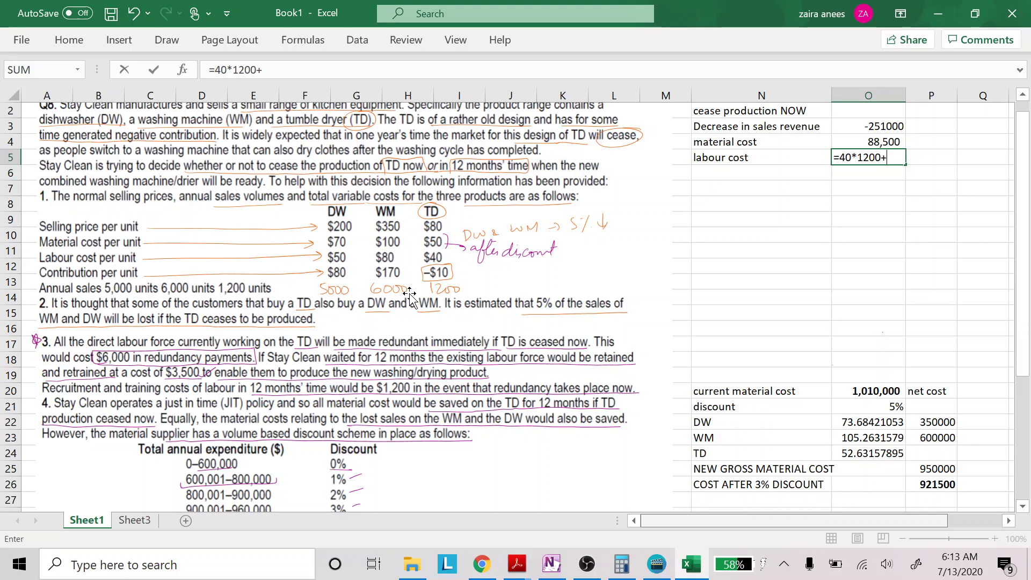
pyautogui.write('50*.95*5000')
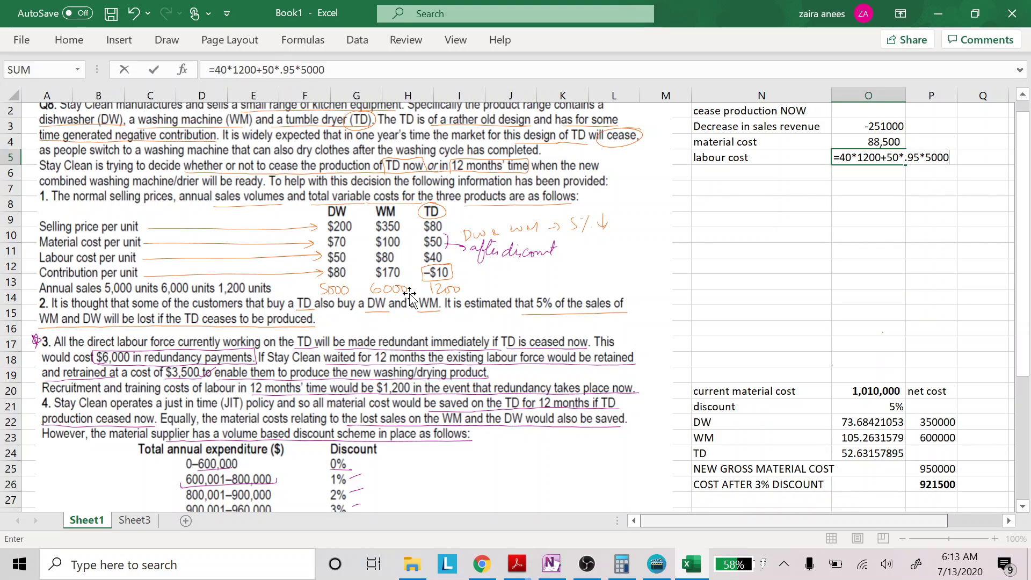
pyautogui.write('+')
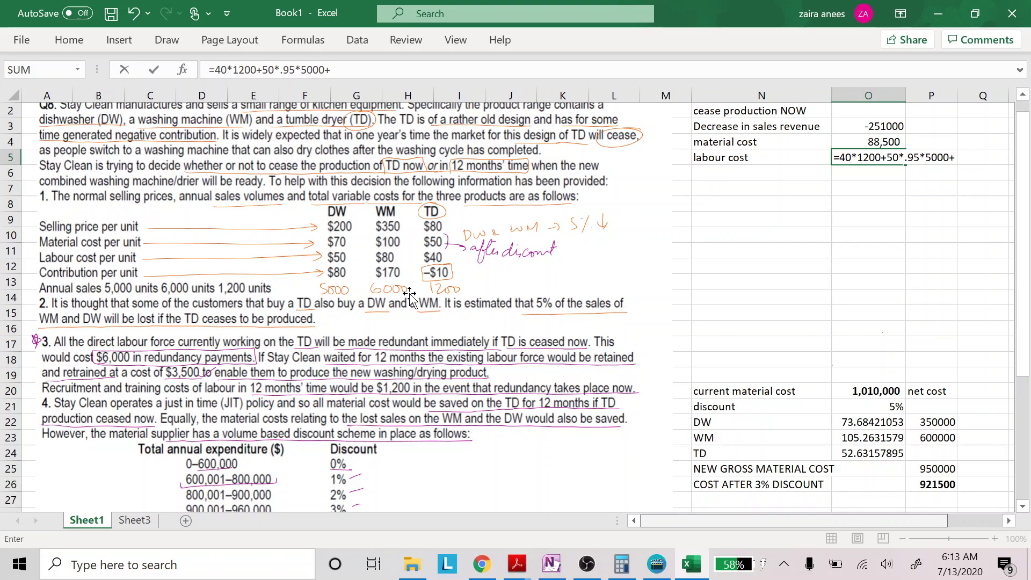
pyautogui.write('80')
pyautogui.write('*600')
pyautogui.write('0')
pyautogui.write('*.95')
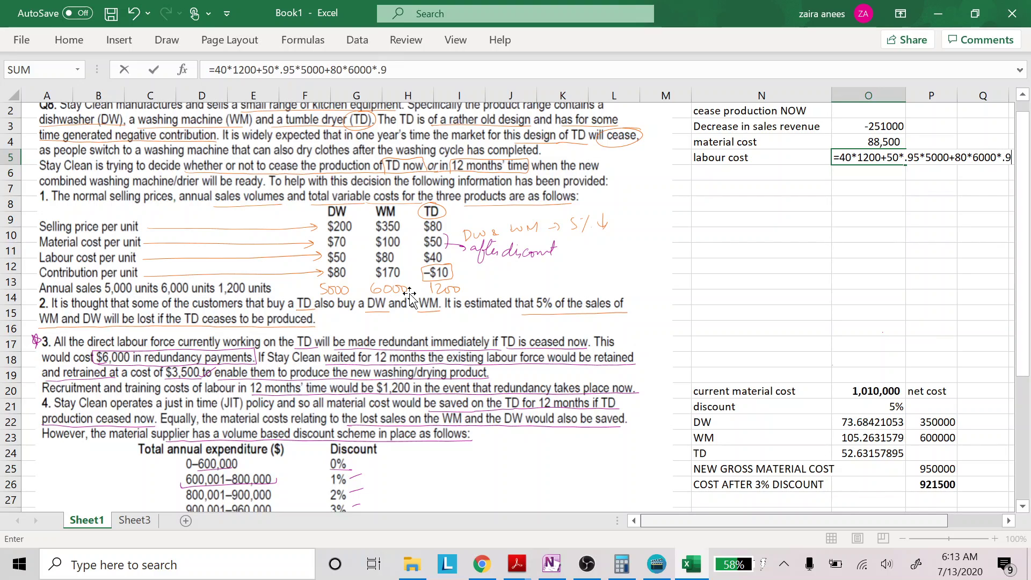
pyautogui.press('Return')
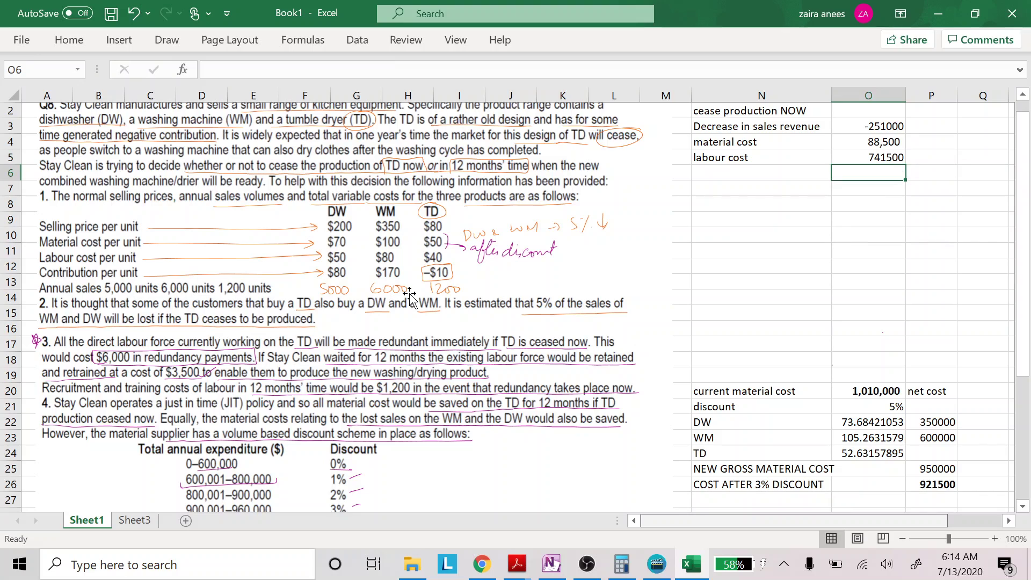
pyautogui.press('Up')
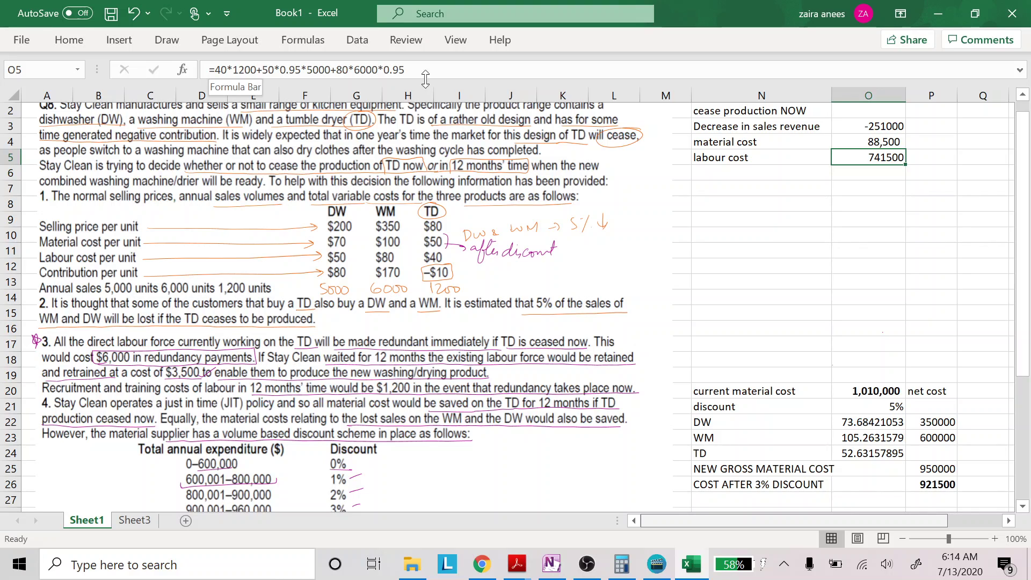
pyautogui.press('Return')
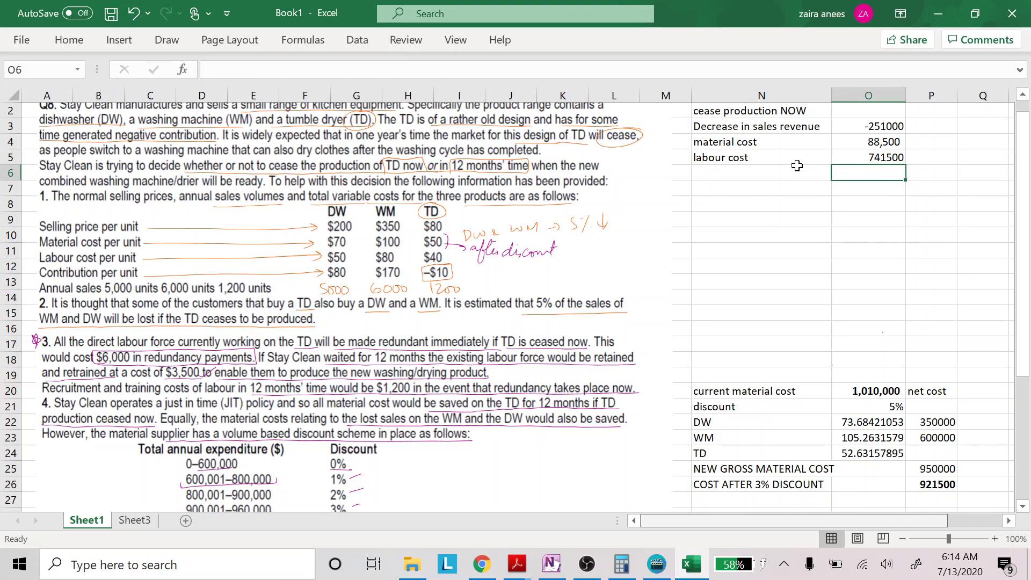
pyautogui.click(782, 172)
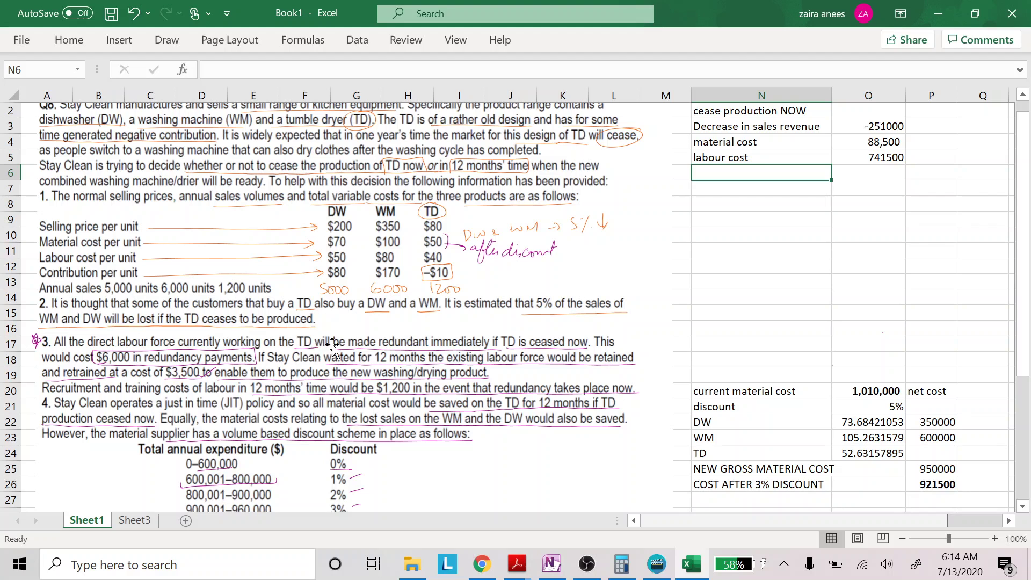
# - Add a 'ceased now' heading below the saving, with redundancy payment 6000 beneath it
pyautogui.scroll(-3, 481, 349)
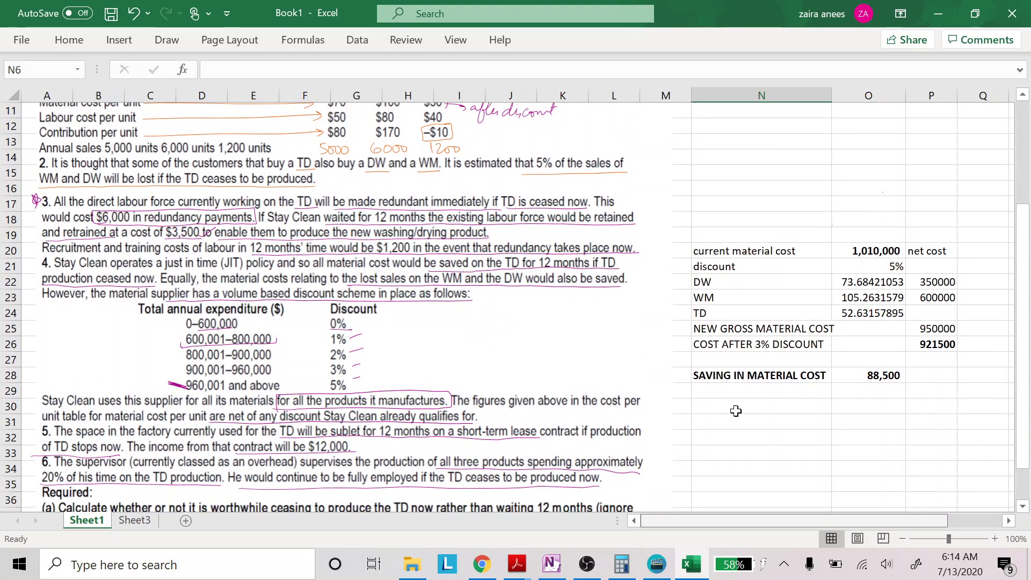
pyautogui.click(744, 416)
pyautogui.write('ceased ')
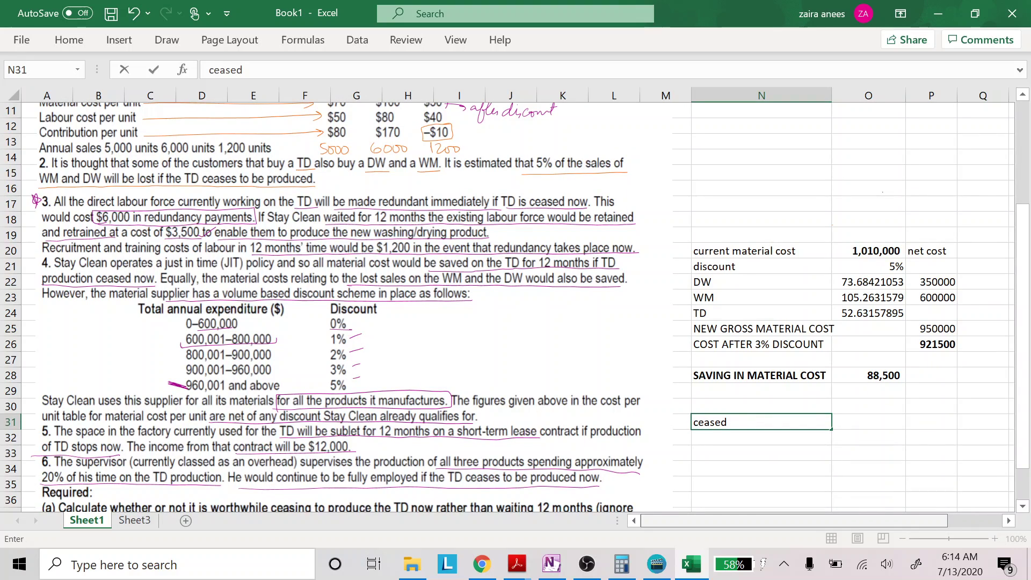
pyautogui.write('now')
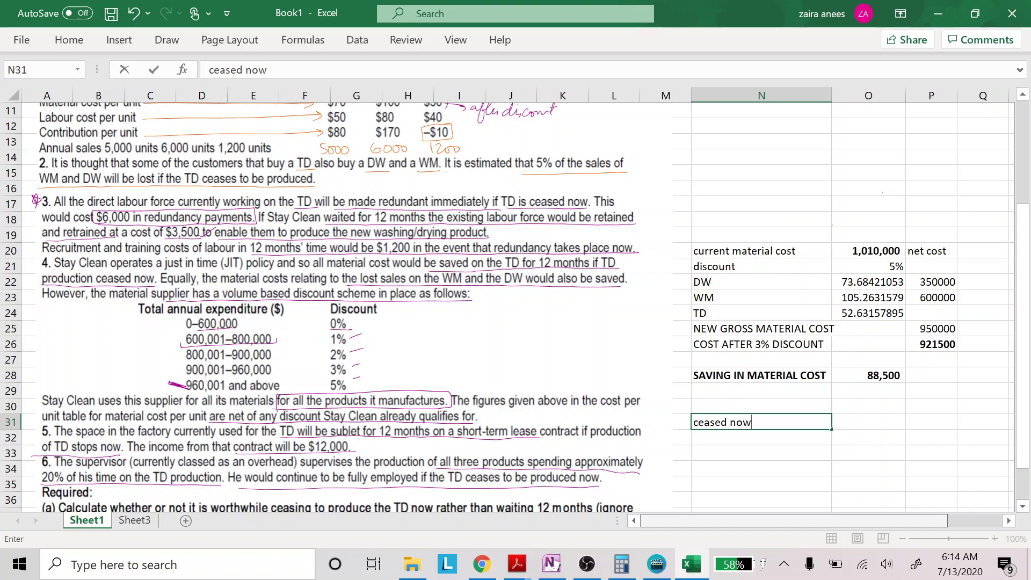
pyautogui.press('Return')
pyautogui.write('r')
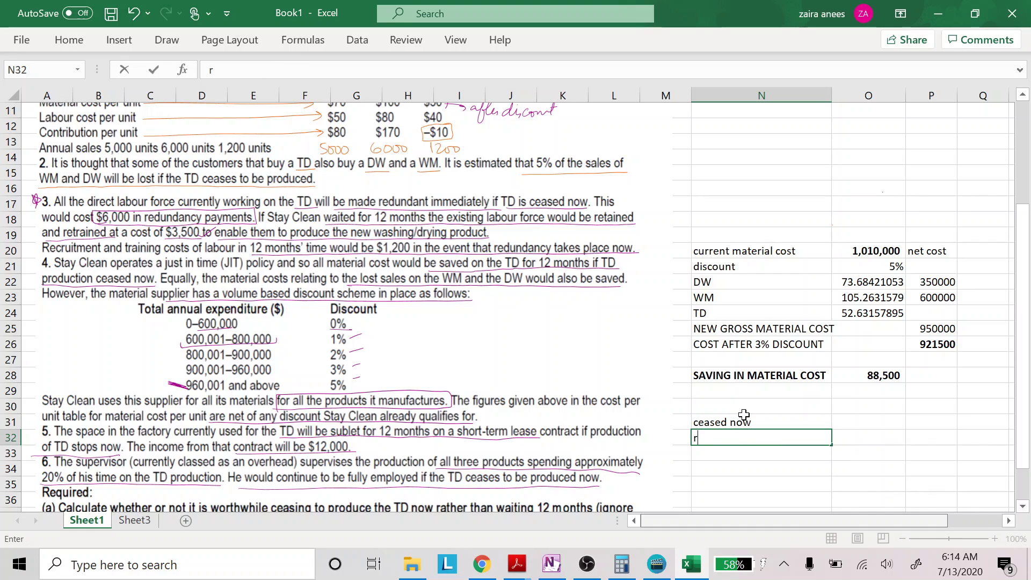
pyautogui.write('edundancy')
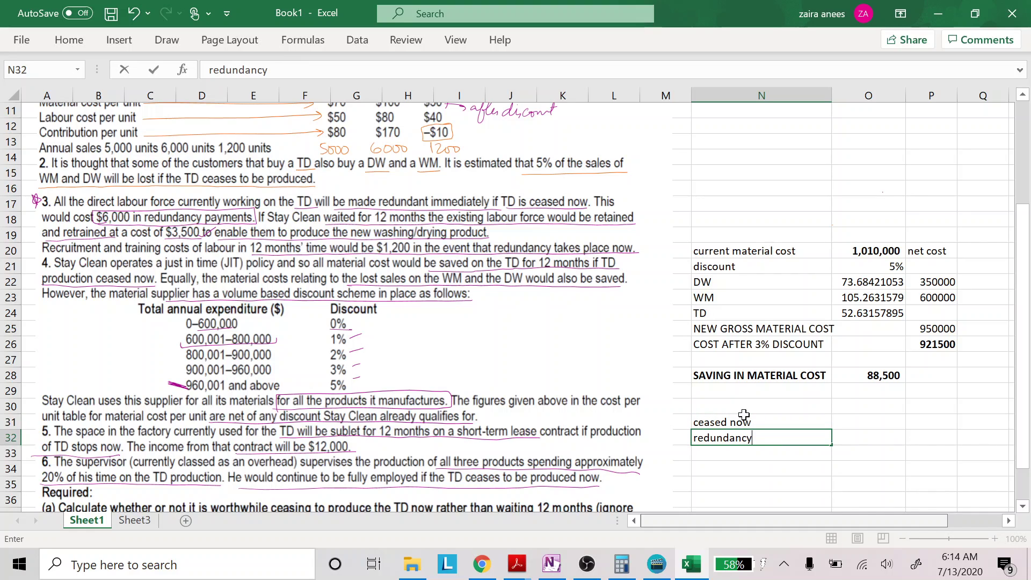
pyautogui.write(' payment')
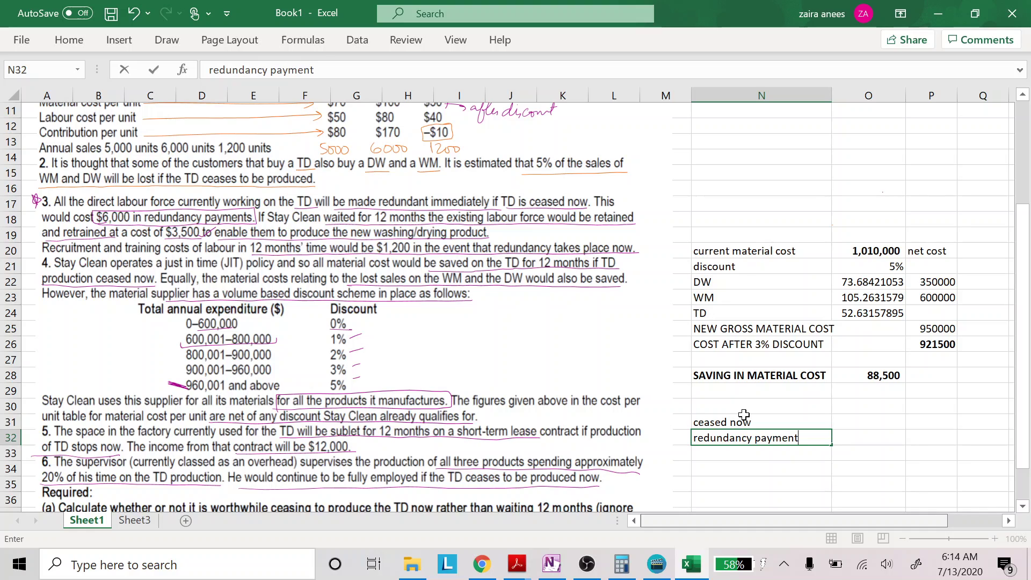
pyautogui.press('Tab')
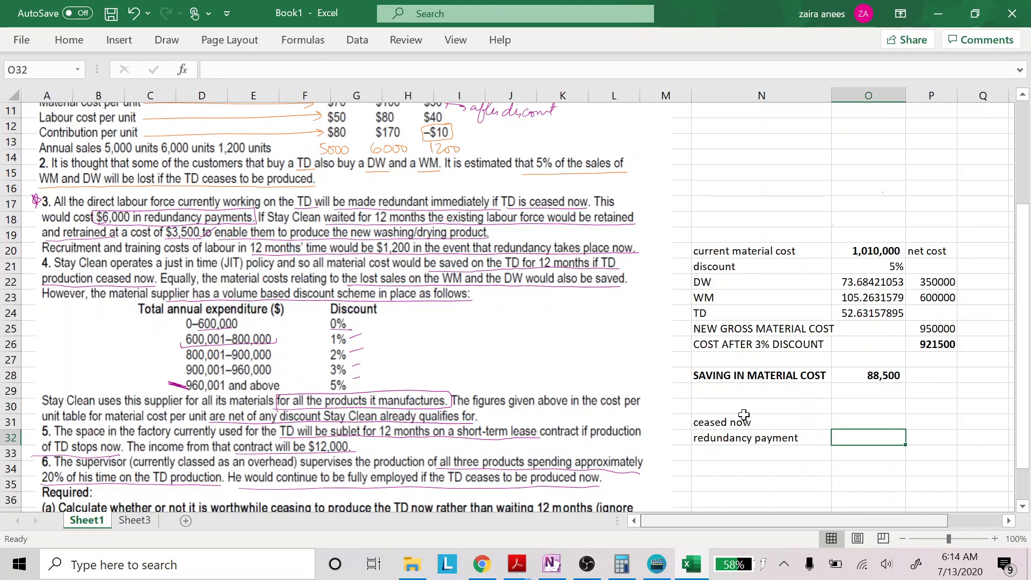
pyautogui.write('6000')
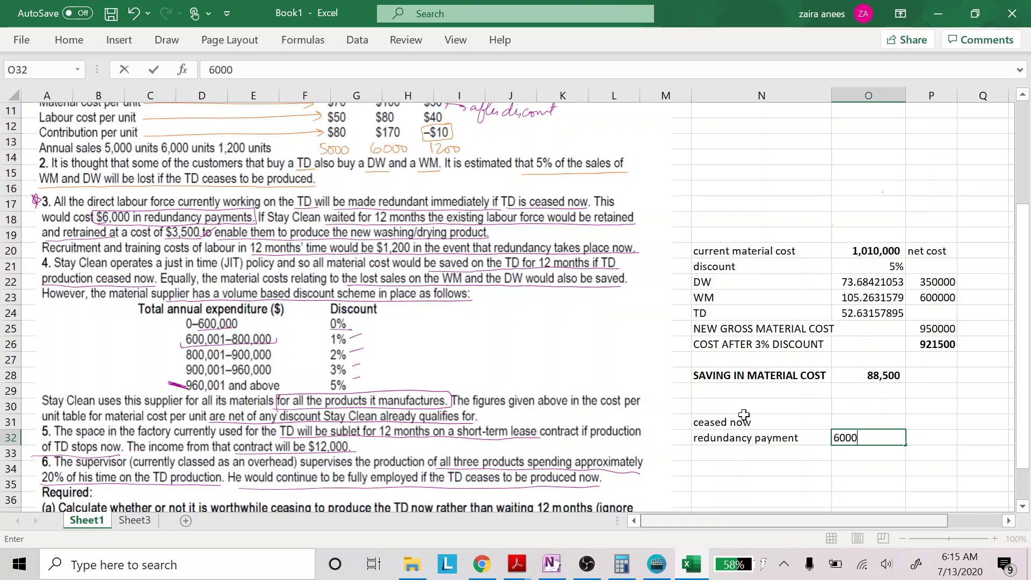
pyautogui.press('Return')
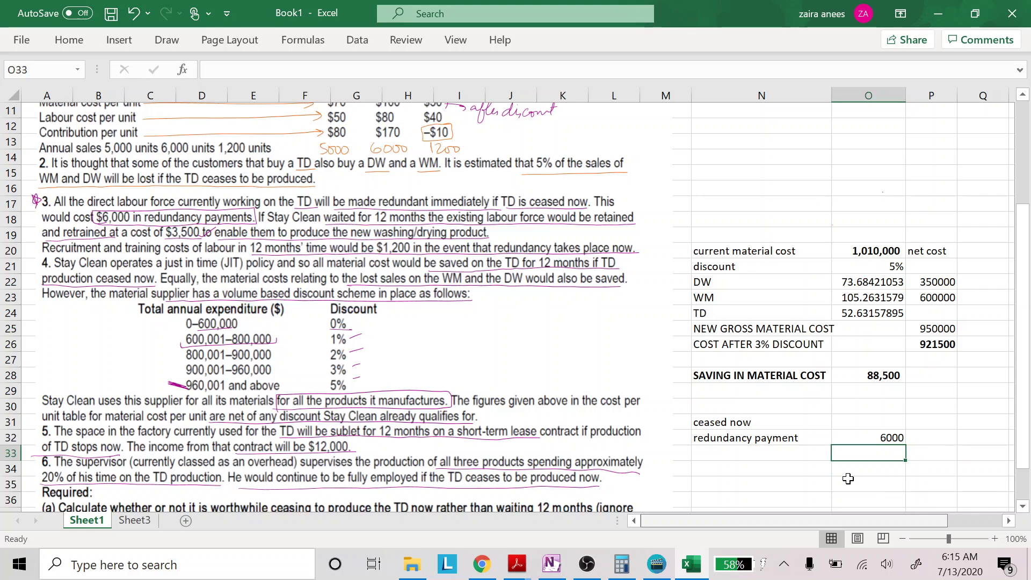
pyautogui.scroll(-1, 847, 478)
# - Add a 'continuation' heading with a retraining cost of 3500 beneath it
pyautogui.press('Up')
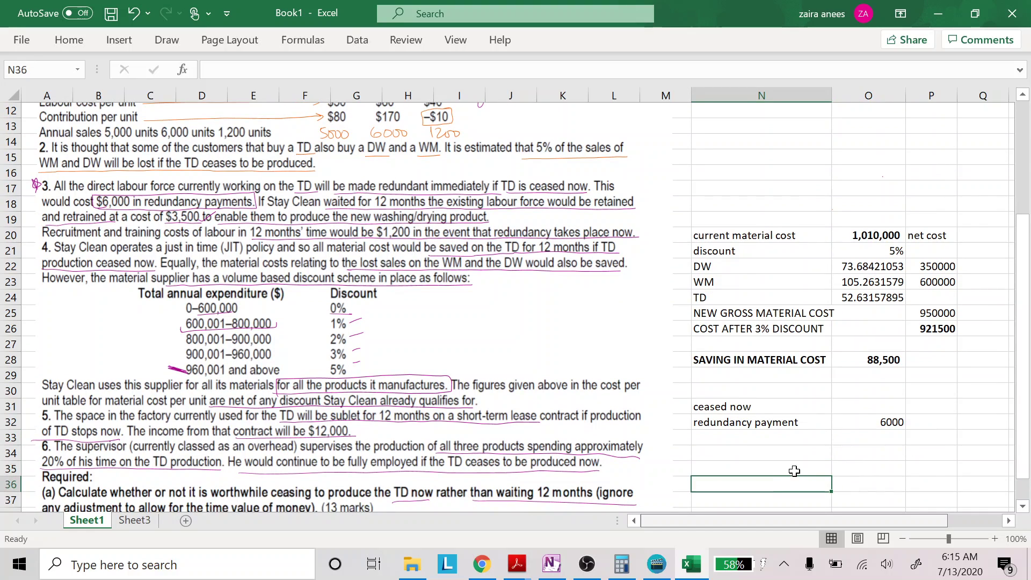
pyautogui.write('con')
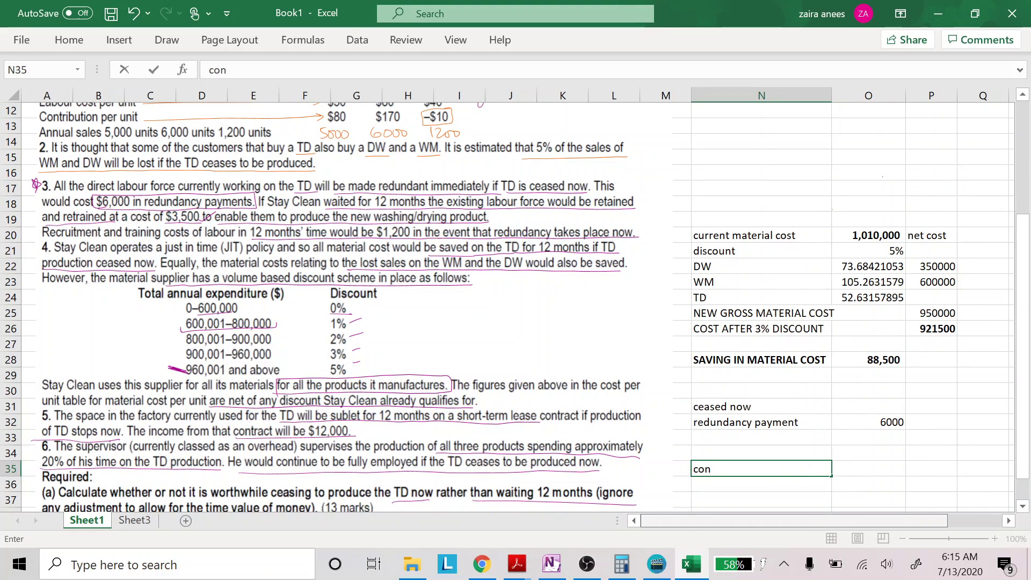
pyautogui.write('tinuatio')
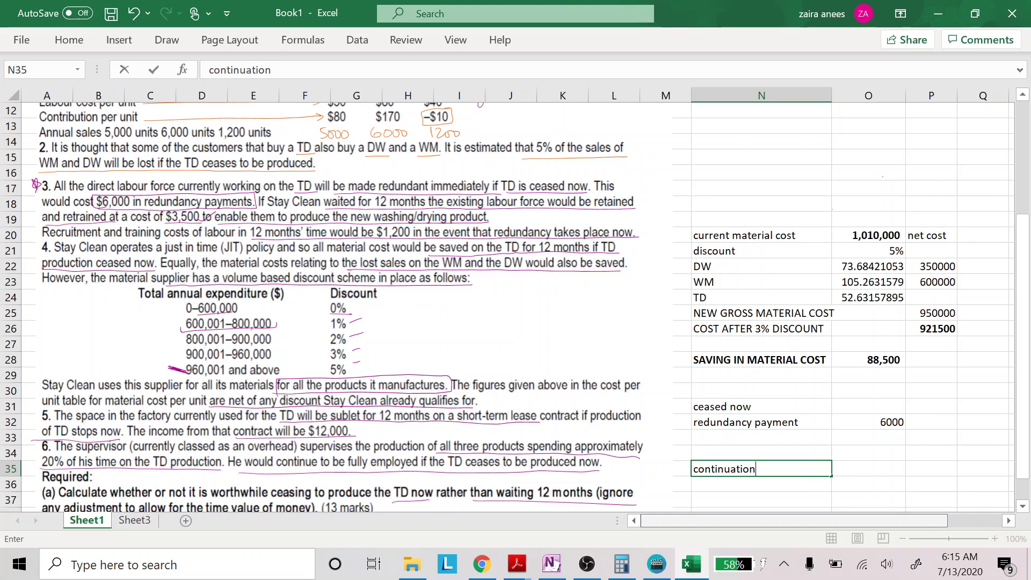
pyautogui.write('n')
pyautogui.press('Return')
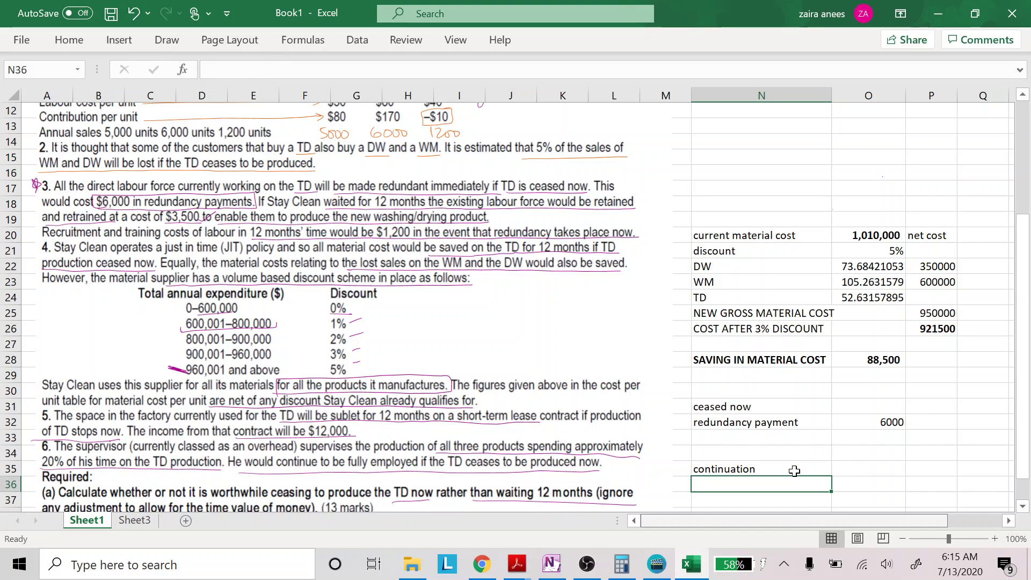
pyautogui.write('re')
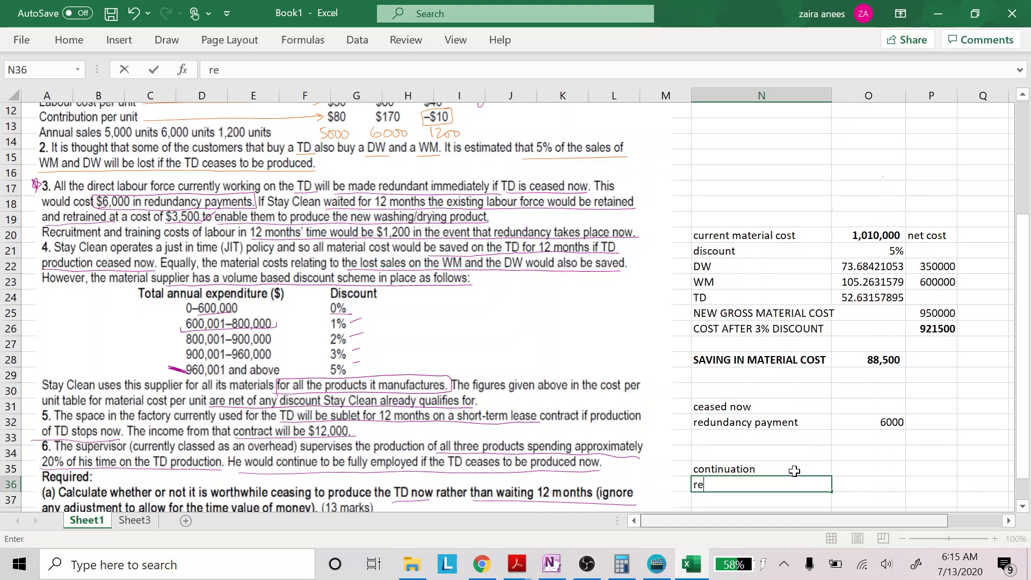
pyautogui.write('training cost')
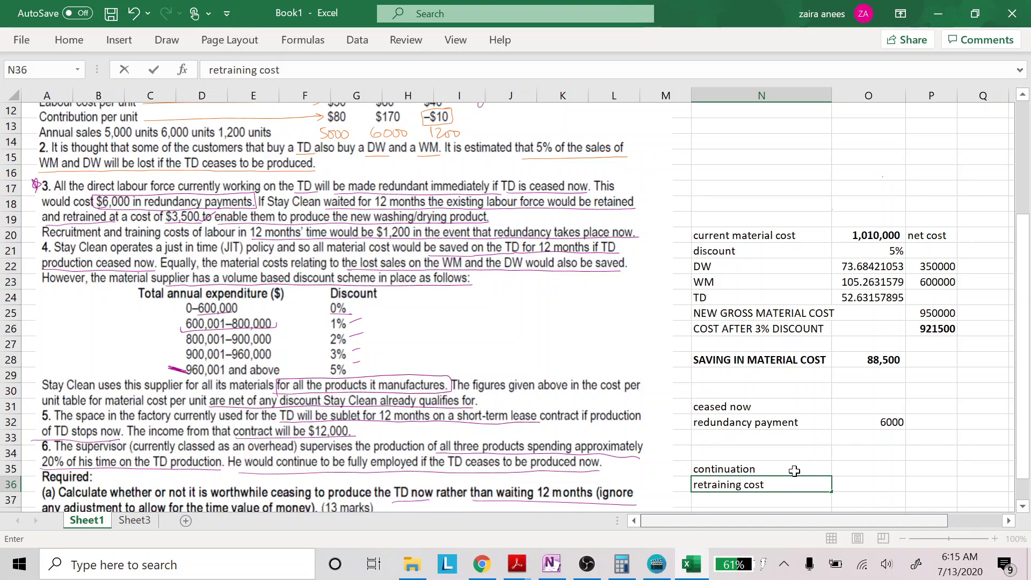
pyautogui.press('Tab')
pyautogui.write('3')
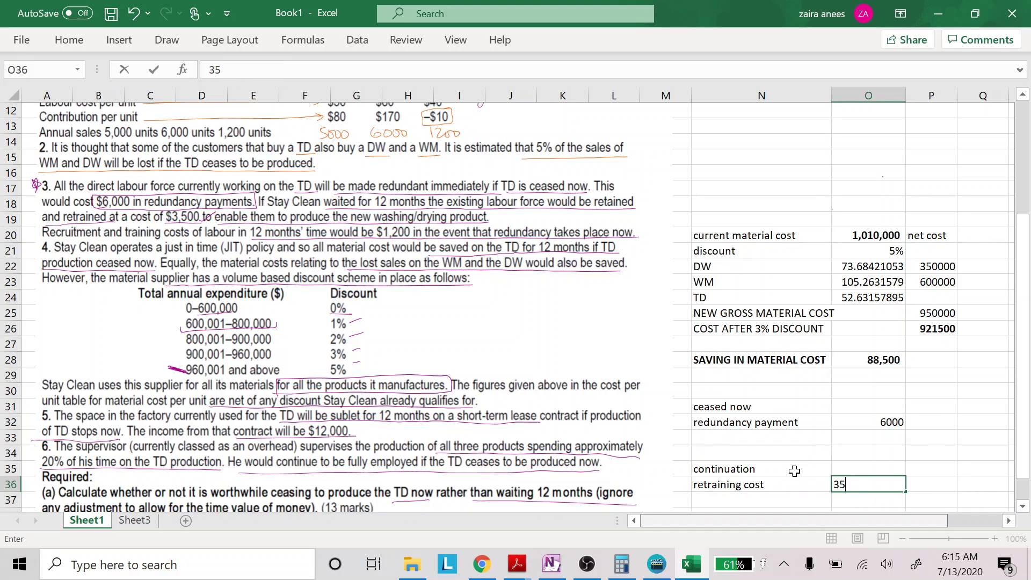
pyautogui.write('500')
pyautogui.press('Up')
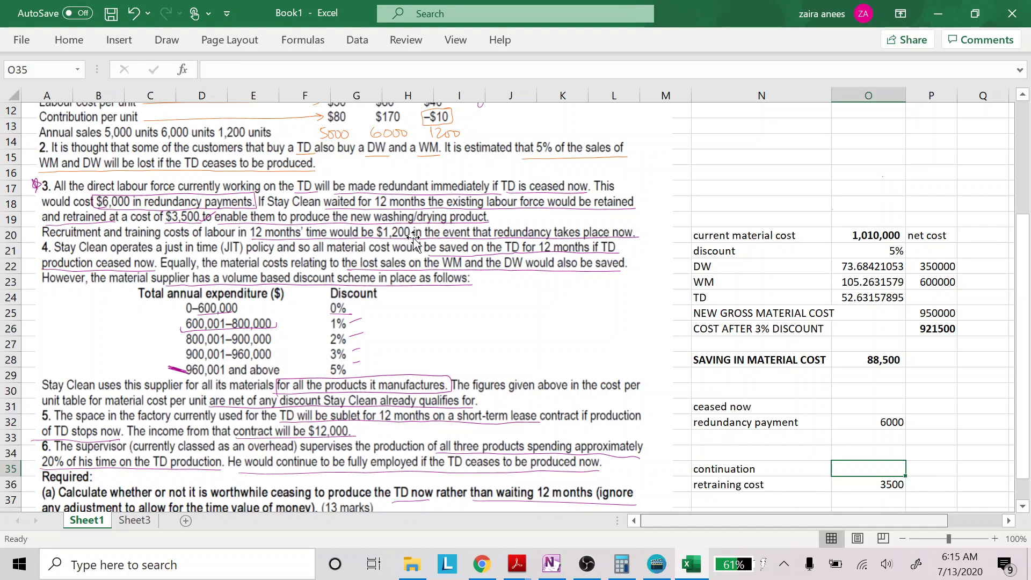
pyautogui.click(745, 434)
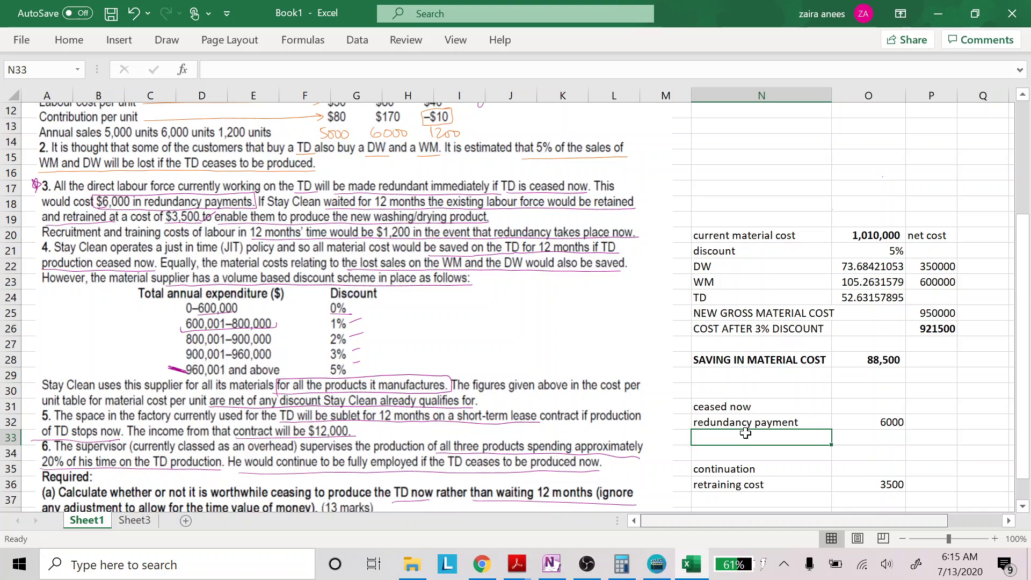
# - Enter 'recruitment cost' with an amount of 1200 under the redundancy payment
pyautogui.write('recr')
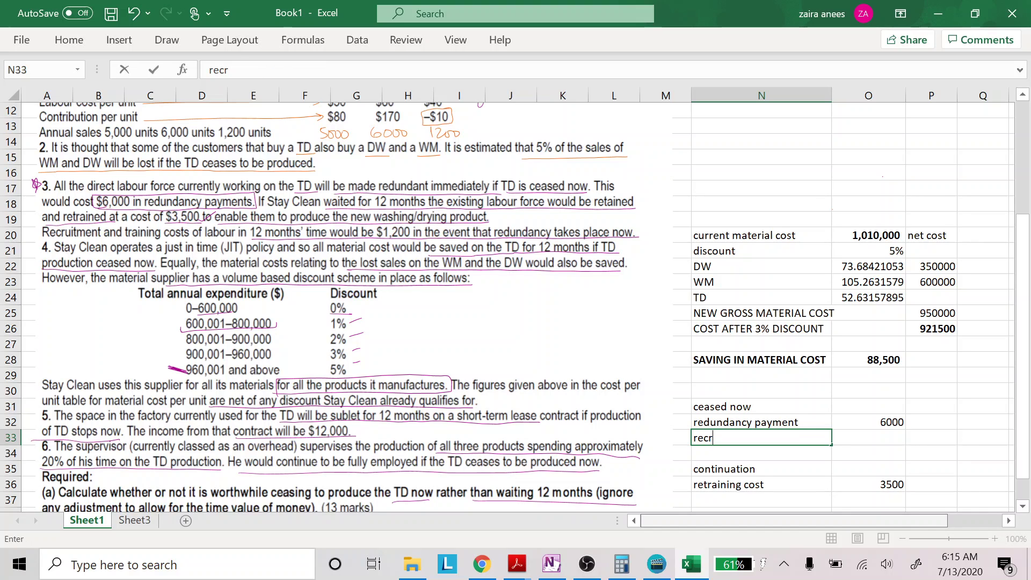
pyautogui.write('uitment')
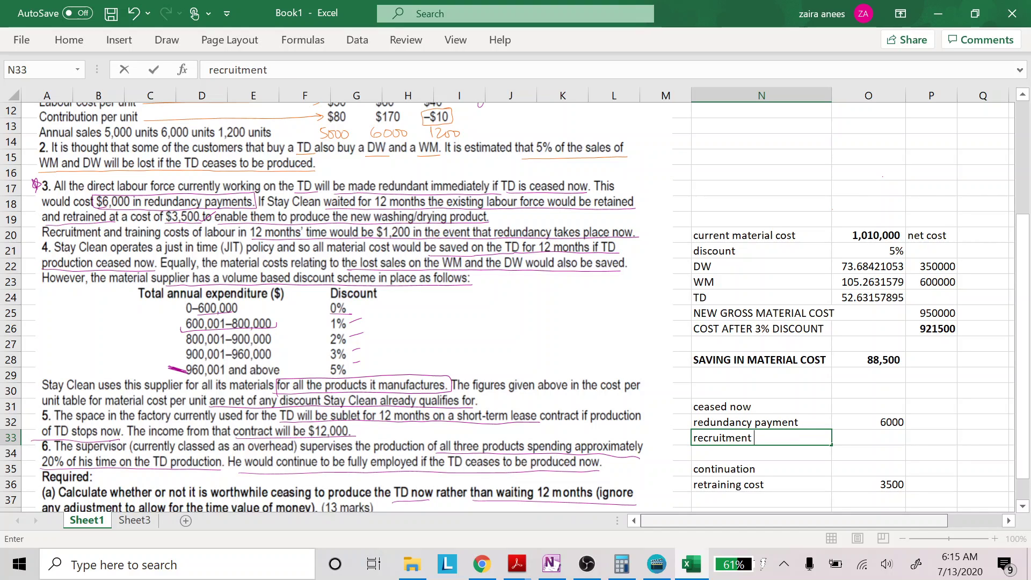
pyautogui.press('BackSpace')
pyautogui.write('t cost')
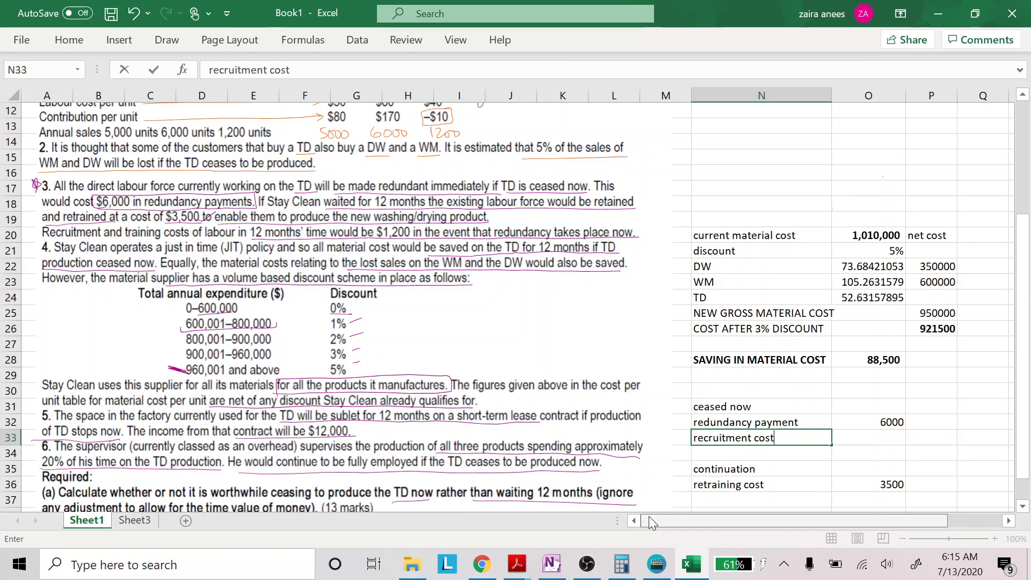
pyautogui.press('Tab')
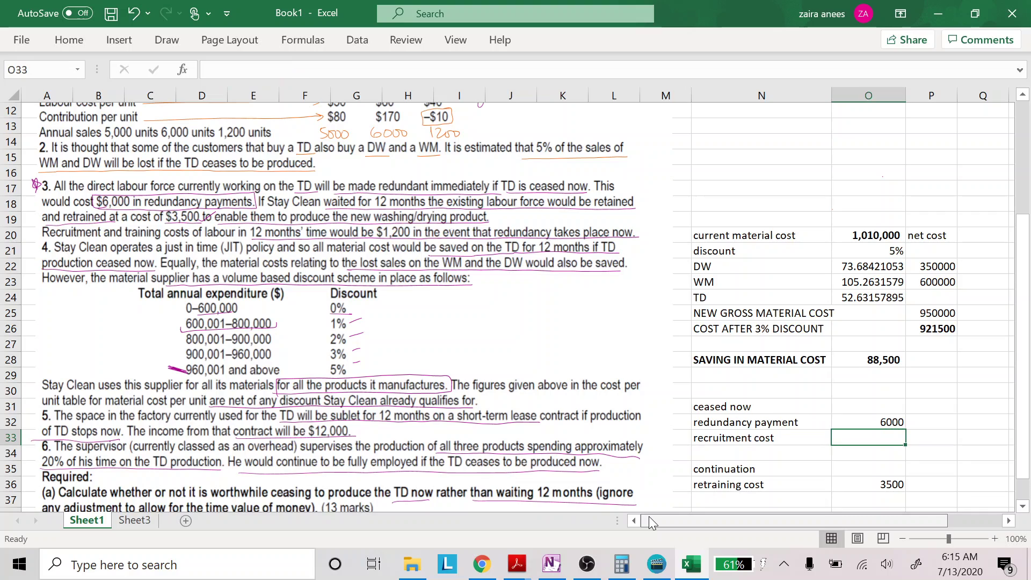
pyautogui.write('1200')
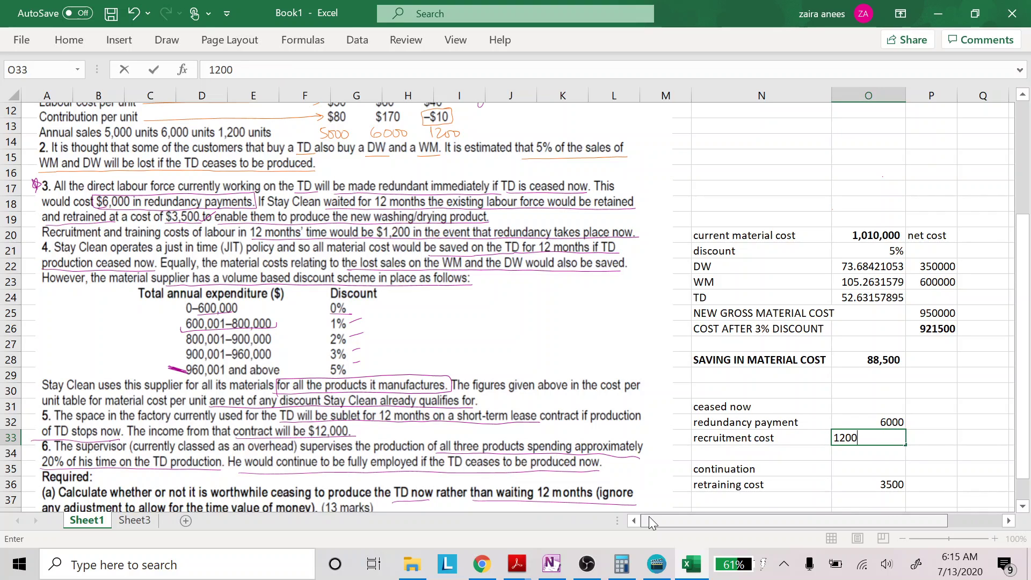
pyautogui.press('Return')
# - Total redundancy and recruitment costs with =O32+O33, giving 7200
pyautogui.write('=')
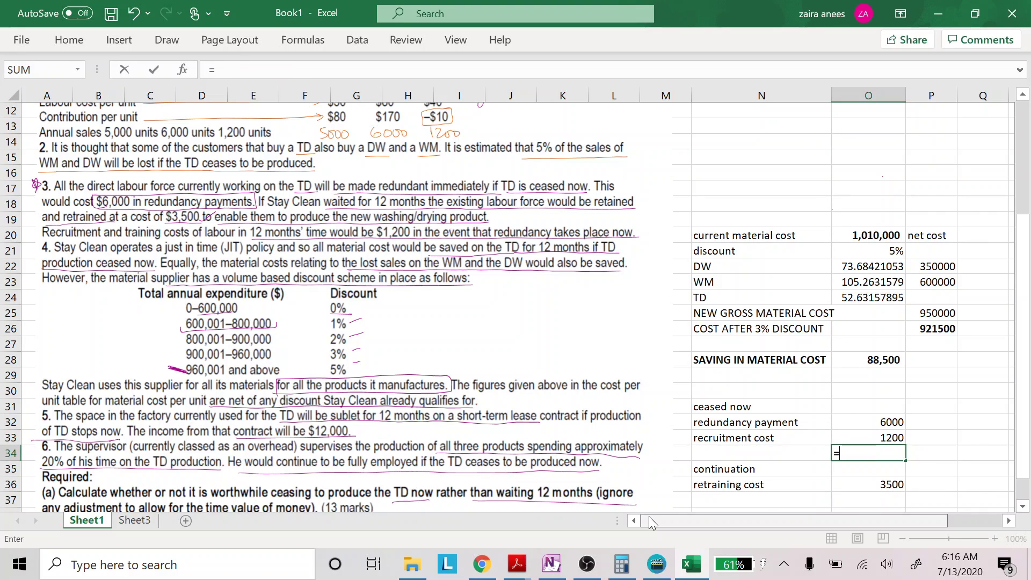
pyautogui.press('Up')
pyautogui.press('Up')
pyautogui.write('+')
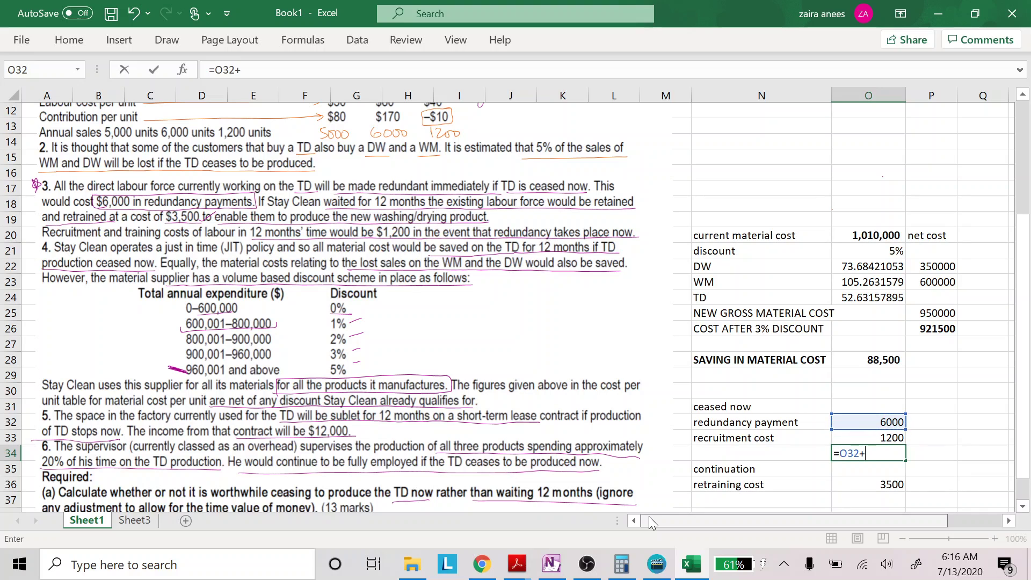
pyautogui.press('Up')
pyautogui.press('Return')
# - Label the 7200 total 'ceased now cost' by reusing the heading text
pyautogui.press('Up')
pyautogui.press('Left')
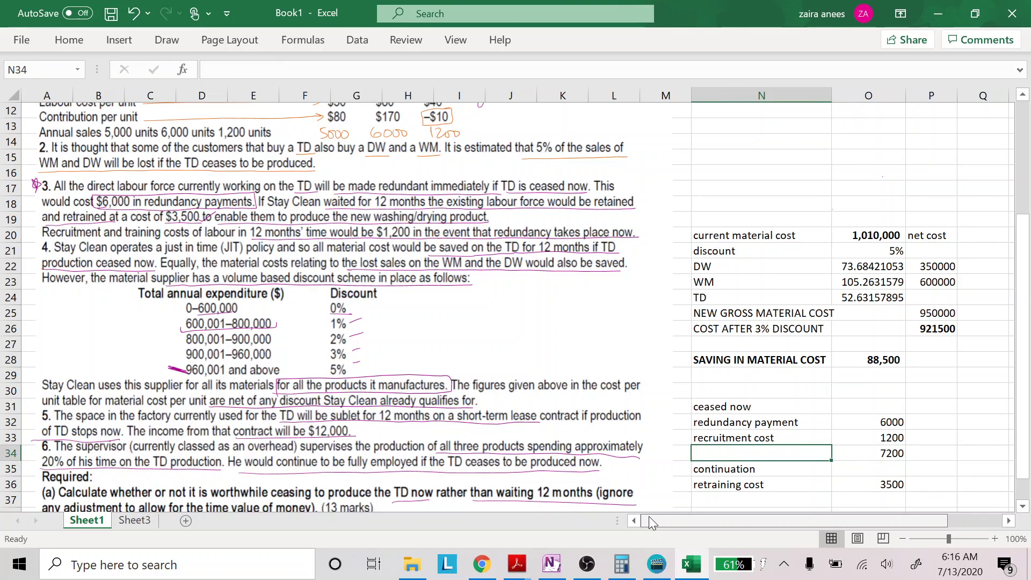
pyautogui.press('Up')
pyautogui.press('Up')
pyautogui.press('Up')
pyautogui.hotkey('ctrl', 'c')
pyautogui.press('Down')
pyautogui.press('Down')
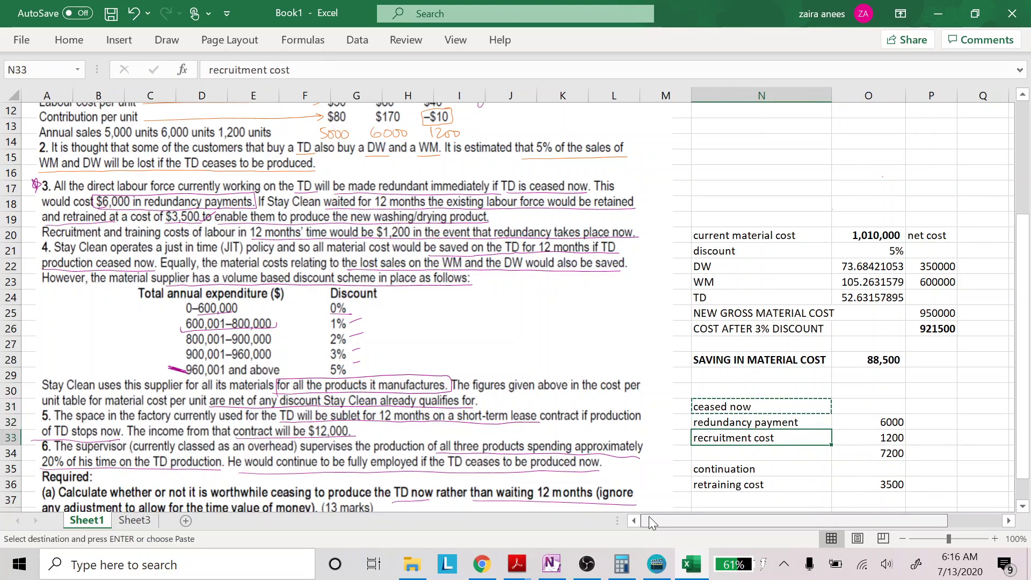
pyautogui.press('Down')
pyautogui.press('Return')
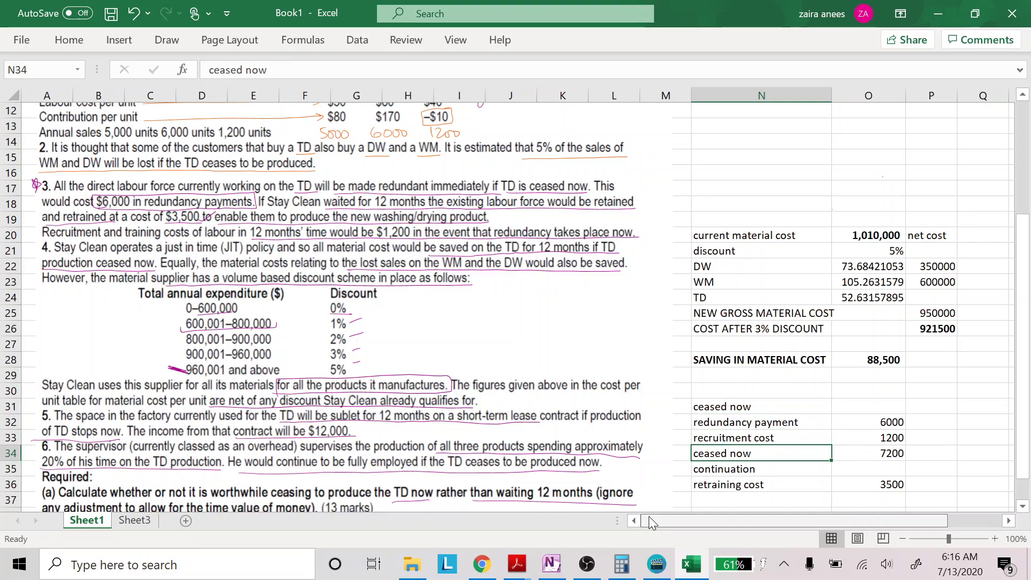
pyautogui.doubleClick(774, 453)
pyautogui.write('co')
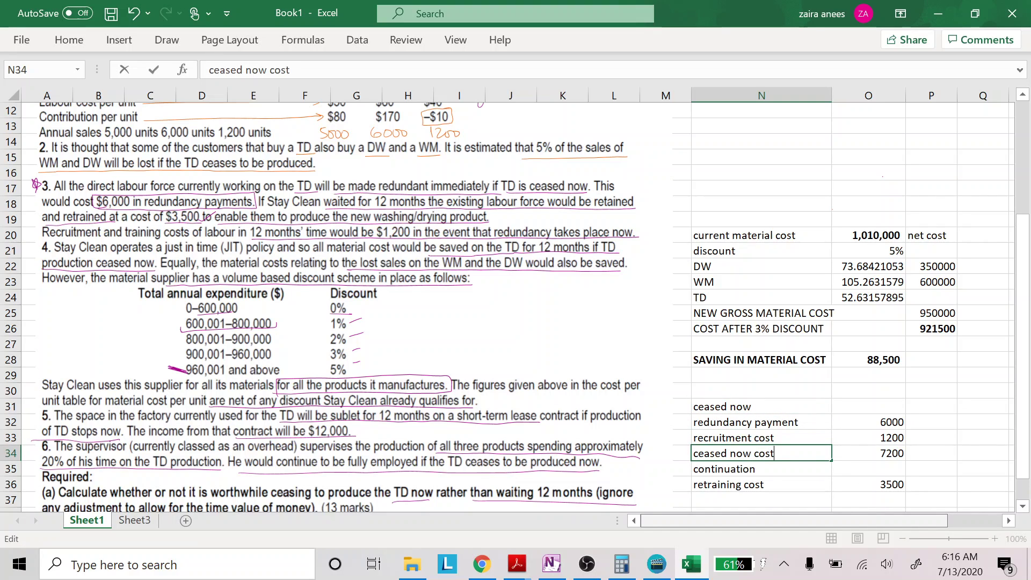
pyautogui.write('st')
pyautogui.press('Return')
# - Move the continuation block down one row
pyautogui.hotkey('shift', 'Down')
pyautogui.hotkey('shift', 'Right')
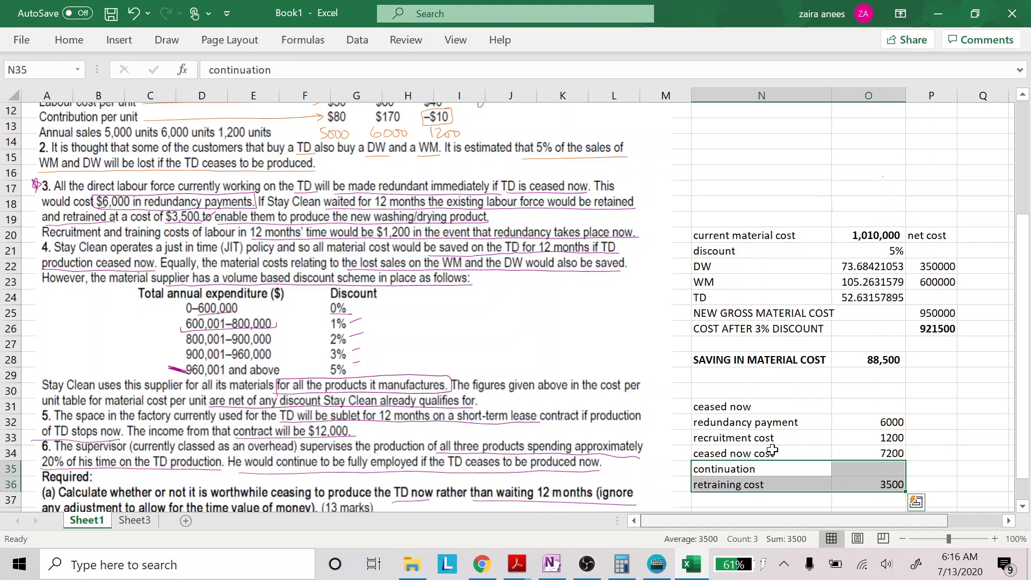
pyautogui.hotkey('ctrl', 'c')
pyautogui.press('Down')
pyautogui.hotkey('ctrl', 'v')
# - Bold the retraining cost row and the ceased now cost row
pyautogui.press('Down')
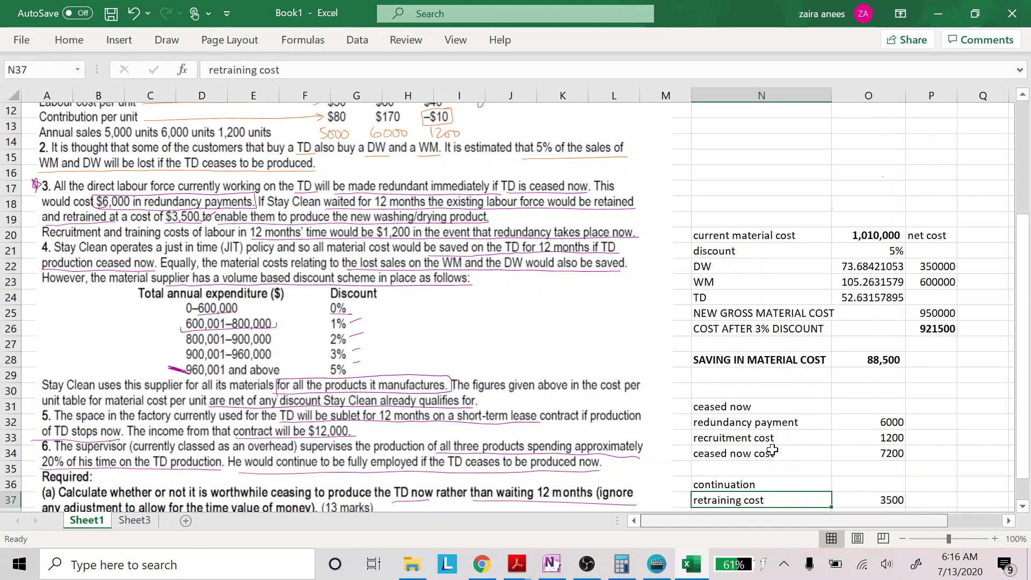
pyautogui.press('Right')
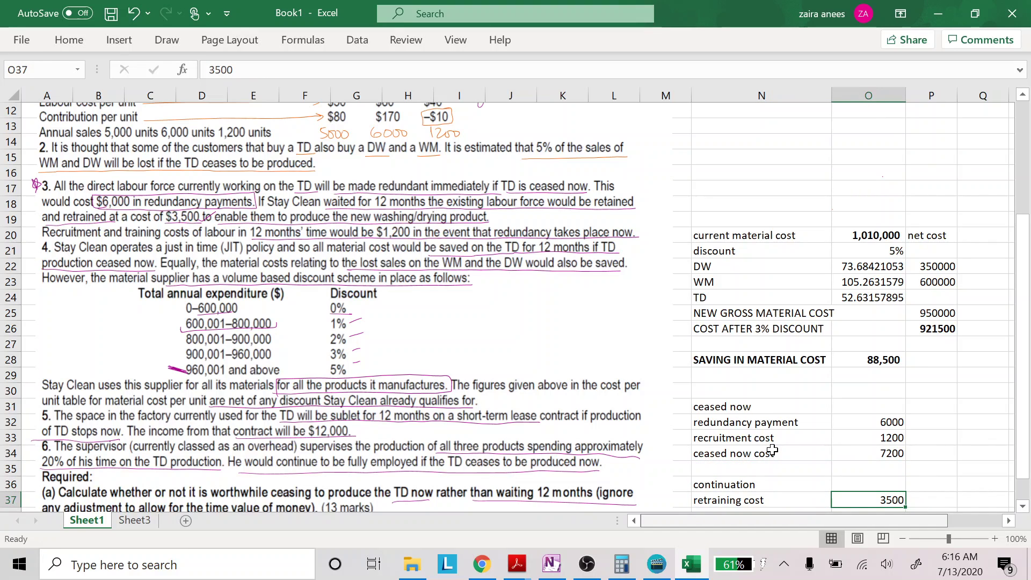
pyautogui.hotkey('shift', 'Left')
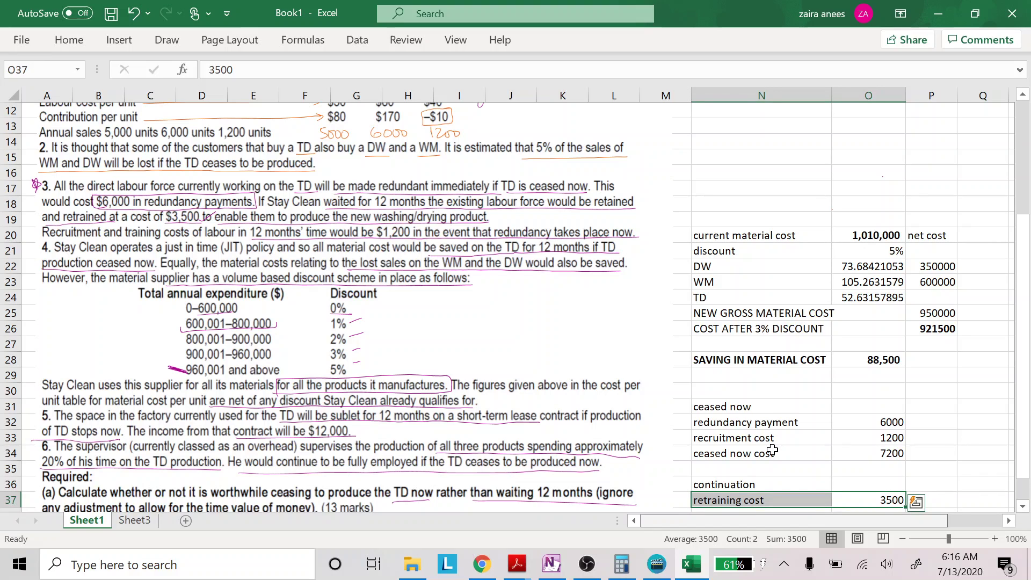
pyautogui.hotkey('ctrl', 'b')
pyautogui.press('Up')
pyautogui.press('Up')
pyautogui.press('Up')
pyautogui.hotkey('shift', 'Left')
pyautogui.hotkey('shift', 'Left')
pyautogui.hotkey('shift', 'Right')
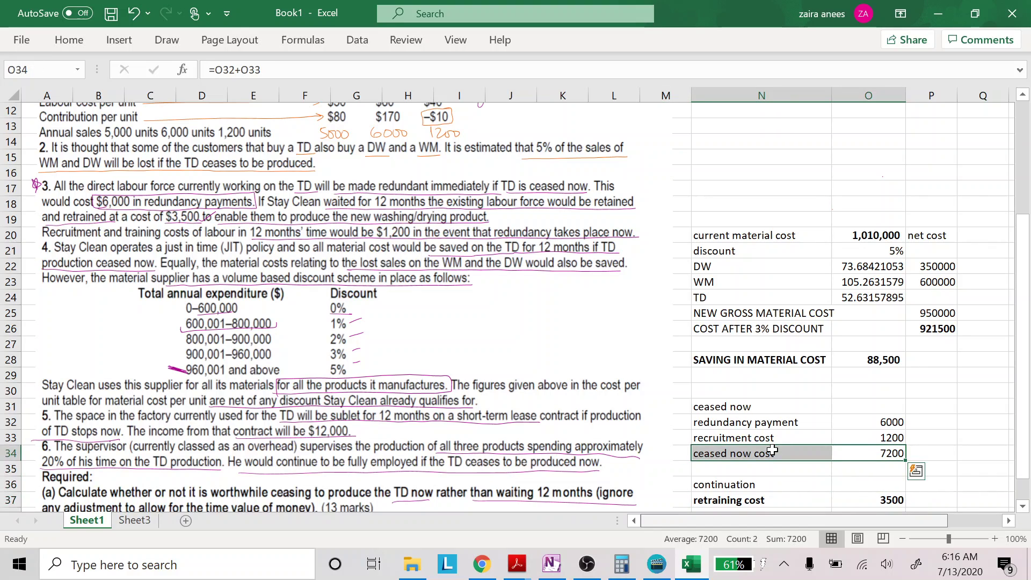
pyautogui.hotkey('ctrl', 'b')
# - Add a 'difference' row computing =O34-O37, showing 3700
pyautogui.press('Down')
pyautogui.press('Down')
pyautogui.press('Down')
pyautogui.press('Down')
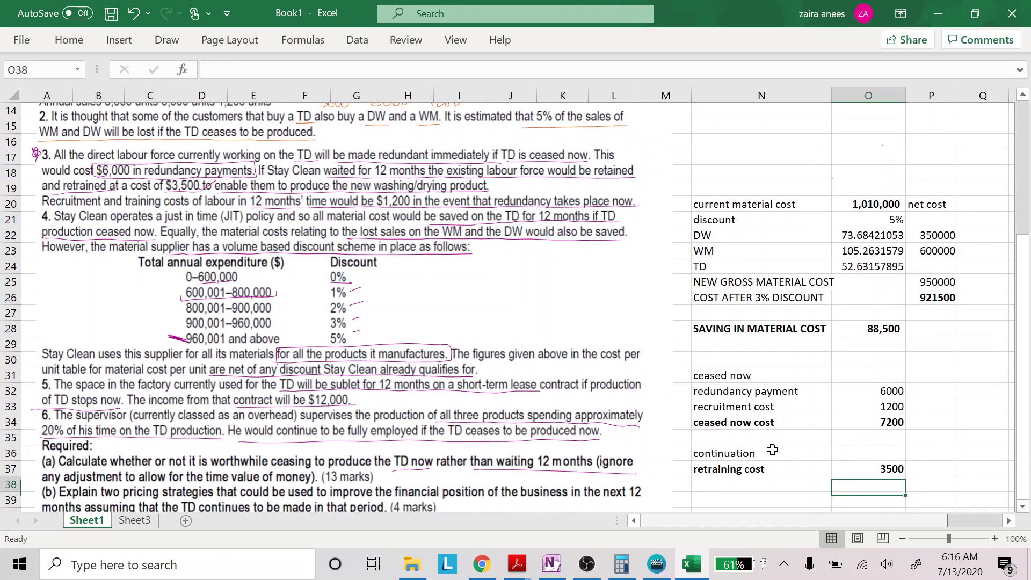
pyautogui.press('Down')
pyautogui.press('Left')
pyautogui.write('differenc')
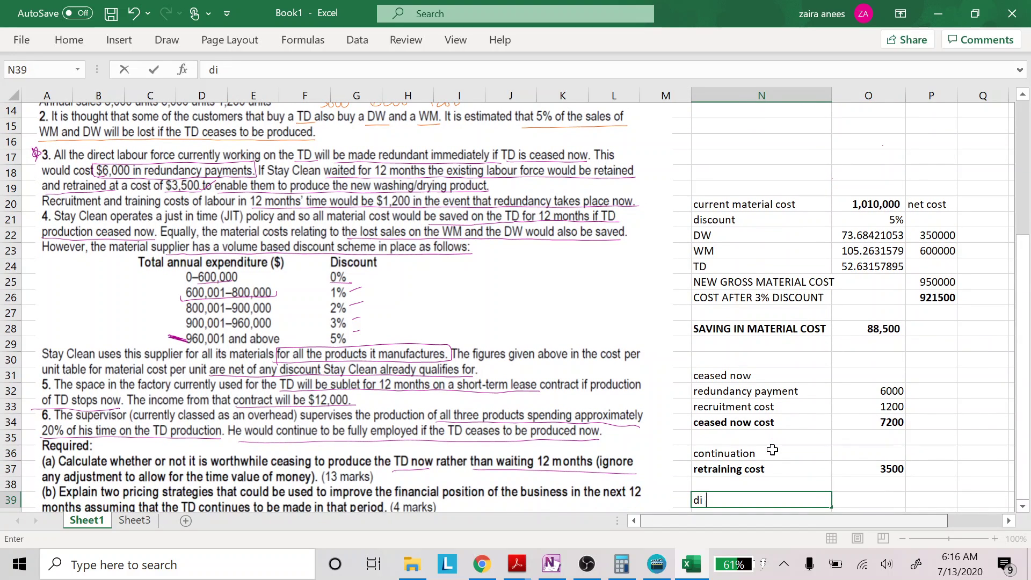
pyautogui.press('Tab')
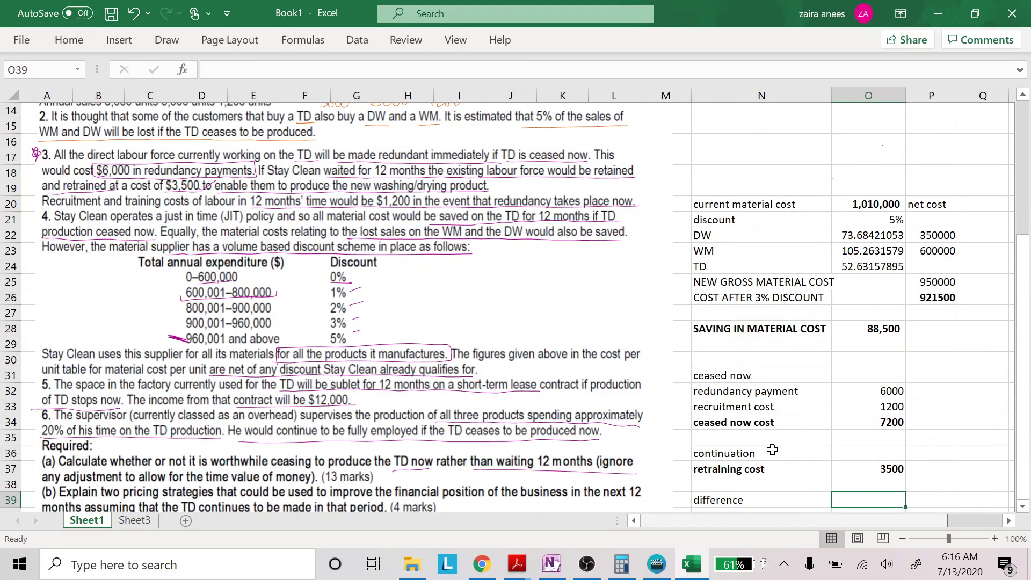
pyautogui.write('=')
pyautogui.press('Up')
pyautogui.press('Up')
pyautogui.press('Up')
pyautogui.press('Up')
pyautogui.press('Up')
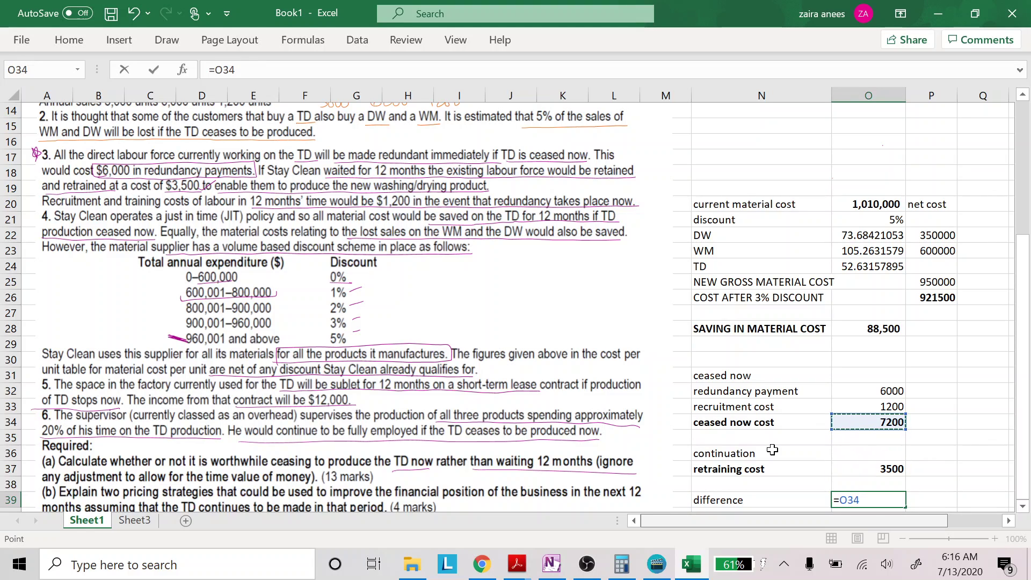
pyautogui.write('-')
pyautogui.press('Up')
pyautogui.press('Up')
pyautogui.press('Return')
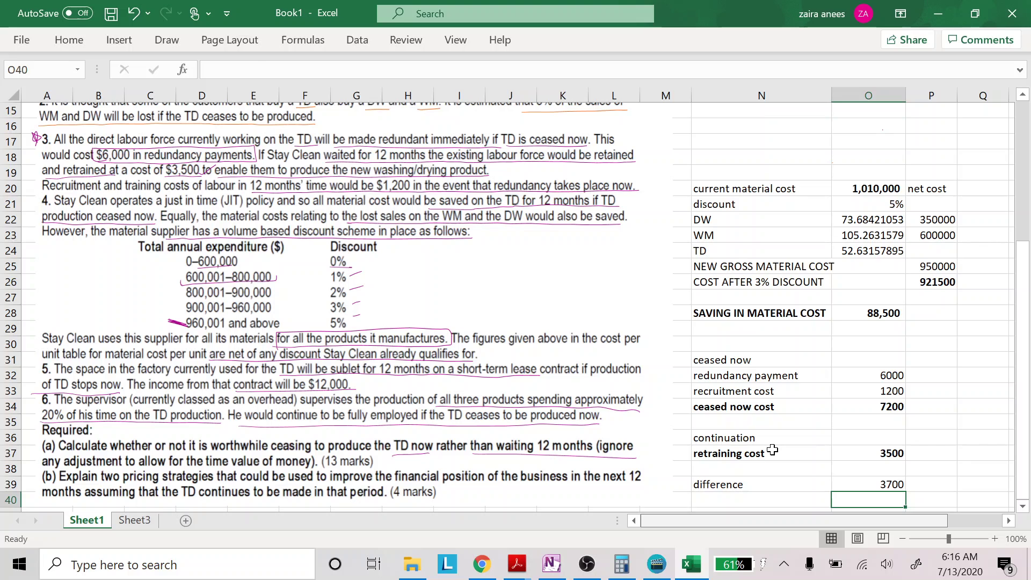
pyautogui.press('Up')
pyautogui.press('Up')
pyautogui.press('Up')
pyautogui.press('Up')
pyautogui.press('Up')
pyautogui.press('Up')
pyautogui.press('Up')
pyautogui.press('Up')
pyautogui.press('Up')
pyautogui.press('Up')
pyautogui.press('Up')
pyautogui.press('Up')
pyautogui.press('Up')
pyautogui.press('Up')
pyautogui.press('Up')
pyautogui.press('Up')
pyautogui.press('Up')
pyautogui.press('Up')
pyautogui.press('Up')
pyautogui.press('Up')
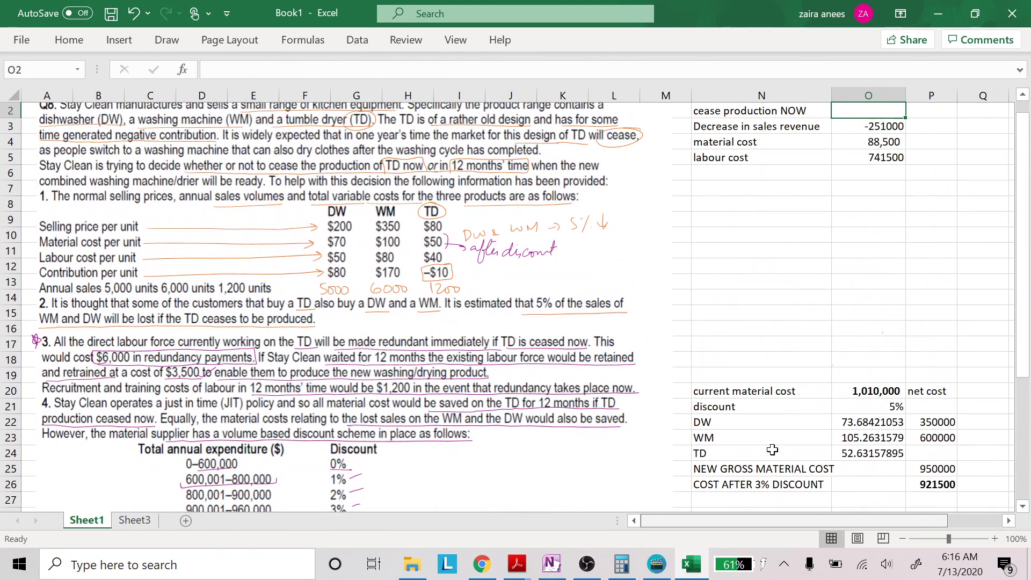
# - Add an 'extra labour cost' label in the row below labour cost
pyautogui.press('Down')
pyautogui.press('Down')
pyautogui.press('Down')
pyautogui.press('Down')
pyautogui.press('Left')
pyautogui.write('ex')
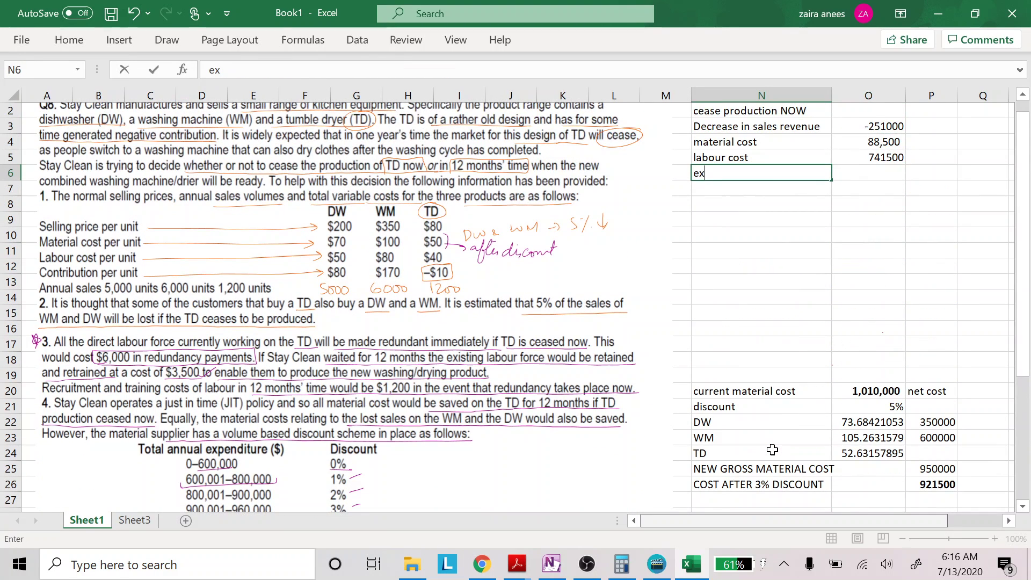
pyautogui.write('tra l')
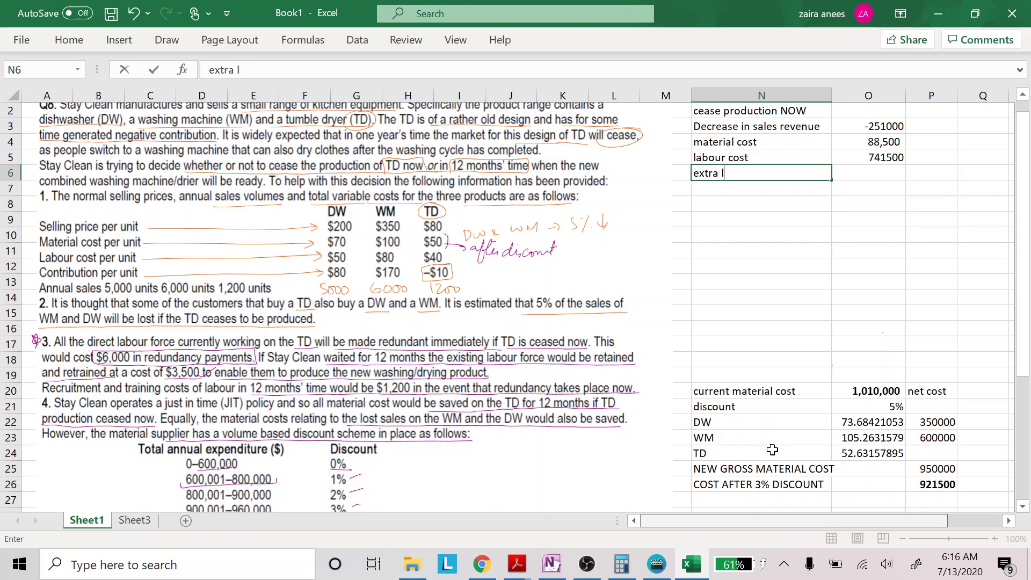
pyautogui.write('abour cost')
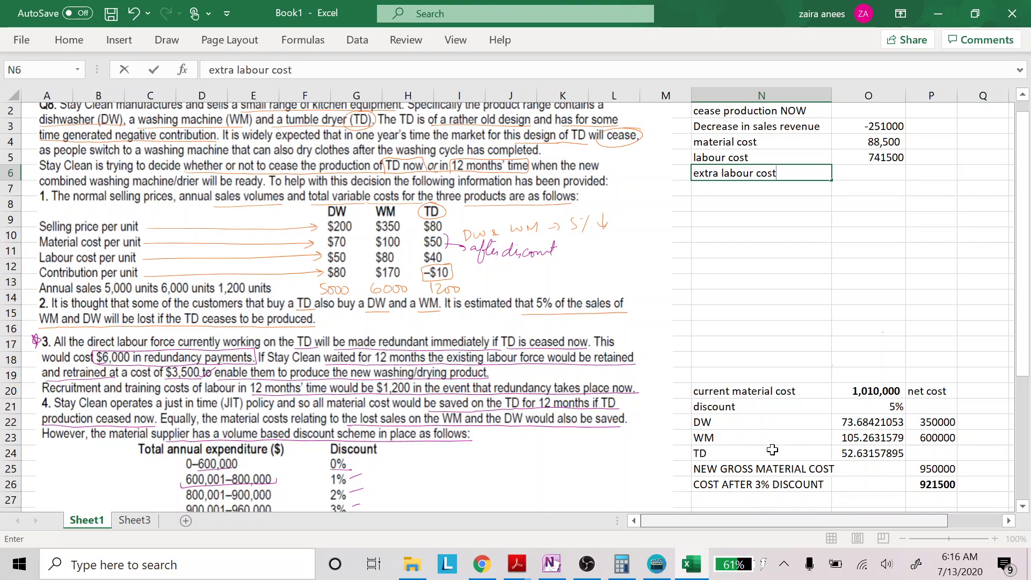
pyautogui.press('Down')
pyautogui.press('Down')
pyautogui.press('Down')
pyautogui.press('Down')
pyautogui.press('Down')
pyautogui.press('Down')
pyautogui.press('Down')
pyautogui.press('Down')
pyautogui.press('Down')
pyautogui.press('Down')
pyautogui.press('Down')
pyautogui.press('Down')
pyautogui.press('Down')
pyautogui.press('Down')
pyautogui.press('Down')
pyautogui.press('Down')
pyautogui.press('Down')
pyautogui.press('Down')
pyautogui.press('Down')
pyautogui.press('Down')
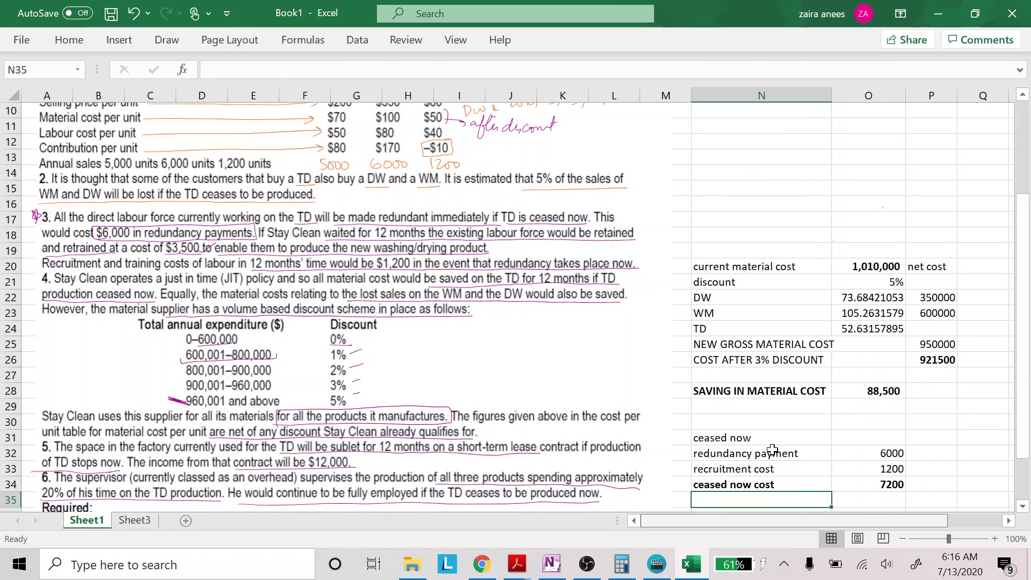
# - Enter the extra labour cost formula =037*-1, negating the 3500 retraining cost
pyautogui.press('Right')
pyautogui.press('Up')
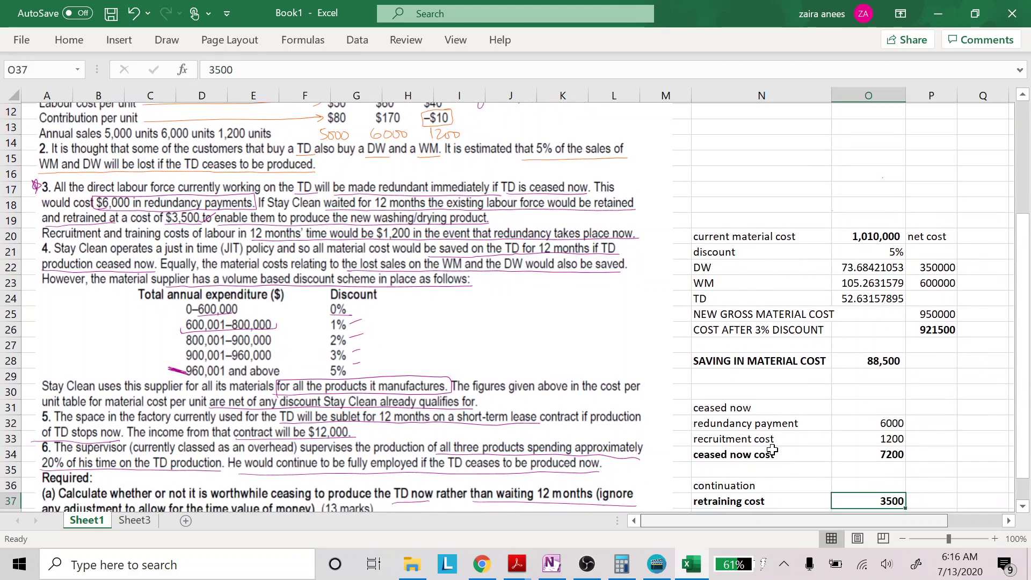
pyautogui.press('Return')
pyautogui.press('Up')
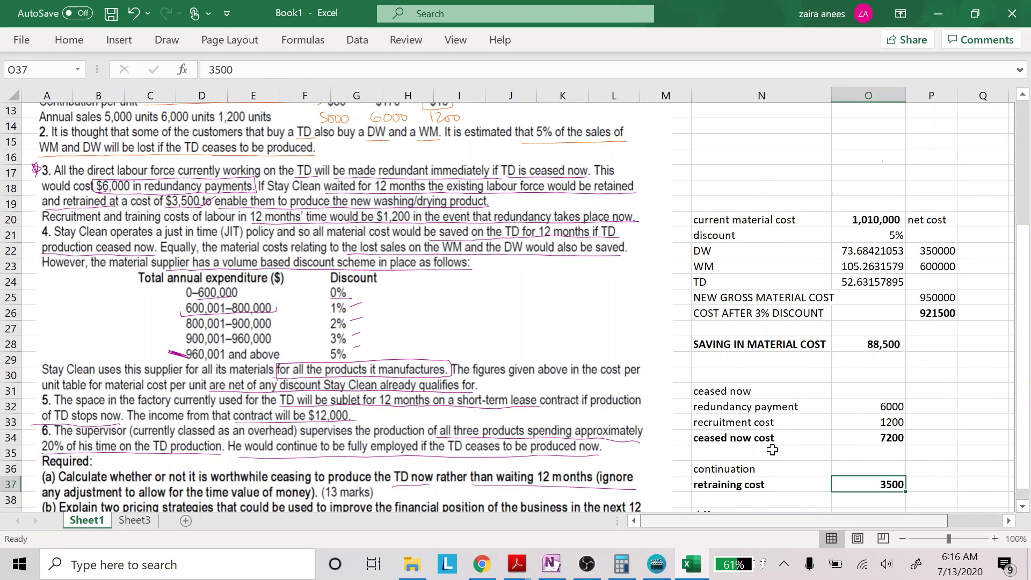
pyautogui.press('Up')
pyautogui.press('Up')
pyautogui.press('Up')
pyautogui.press('Up')
pyautogui.press('Up')
pyautogui.press('Up')
pyautogui.press('Up')
pyautogui.press('Up')
pyautogui.press('Up')
pyautogui.press('Up')
pyautogui.press('Up')
pyautogui.press('Up')
pyautogui.press('Up')
pyautogui.press('Up')
pyautogui.press('Up')
pyautogui.press('Up')
pyautogui.press('Up')
pyautogui.press('Up')
pyautogui.press('Up')
pyautogui.press('Up')
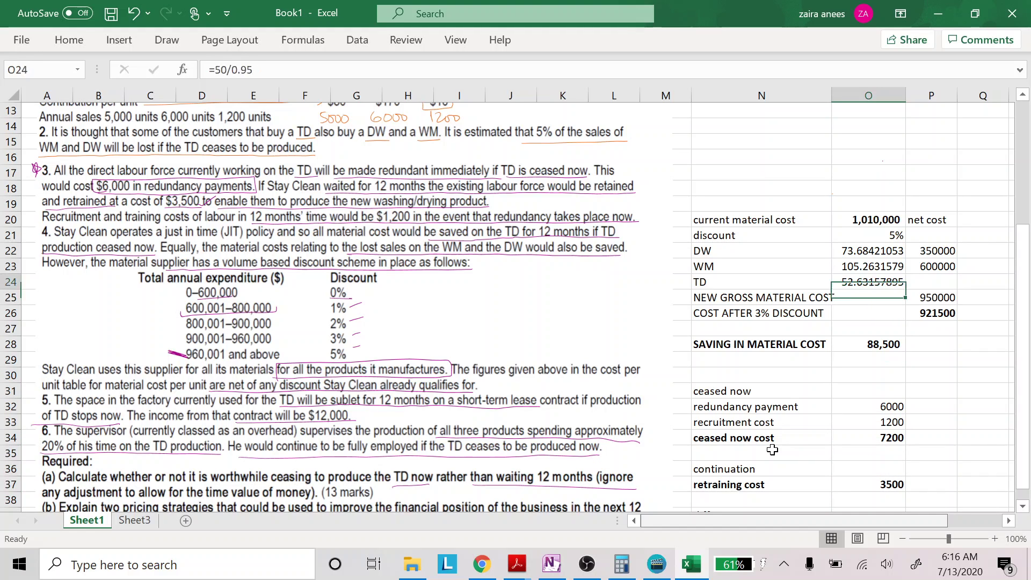
pyautogui.press('Down')
pyautogui.press('Down')
pyautogui.press('Down')
pyautogui.press('Down')
pyautogui.press('Down')
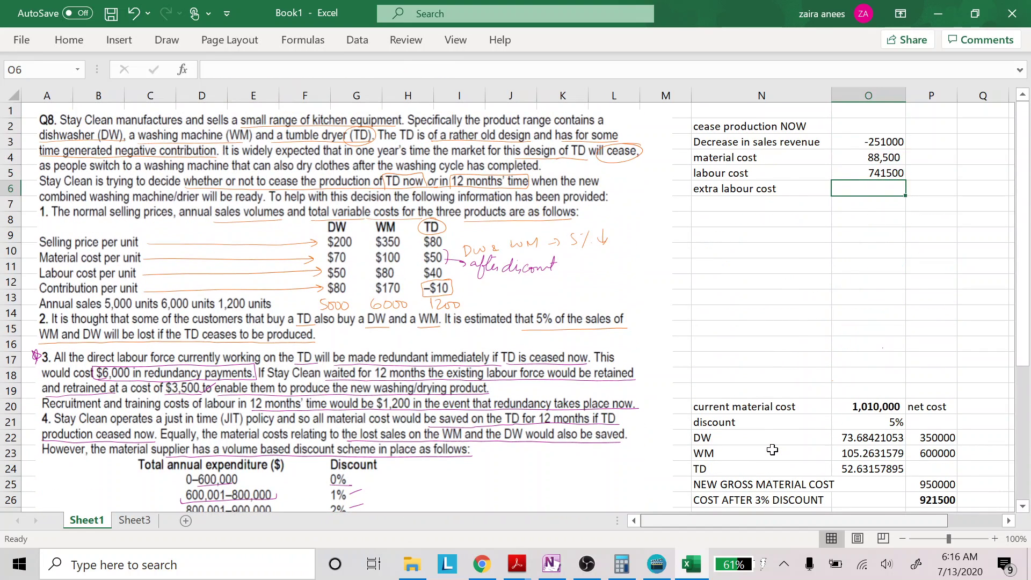
pyautogui.write('=0')
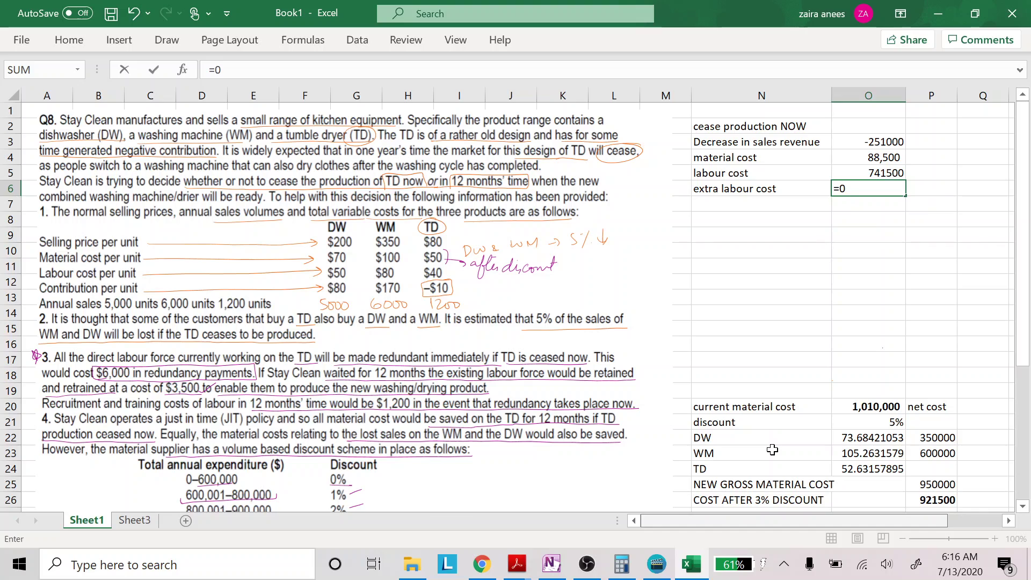
pyautogui.write('37*-1')
pyautogui.press('Return')
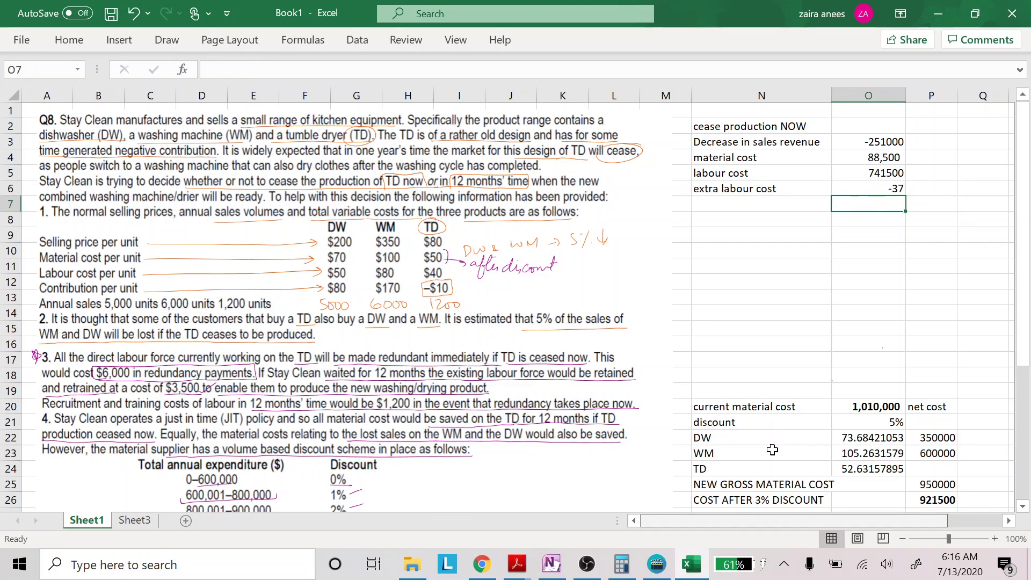
# - Correct the reference to =O37*-1 so the cell shows -3500
pyautogui.press('Up')
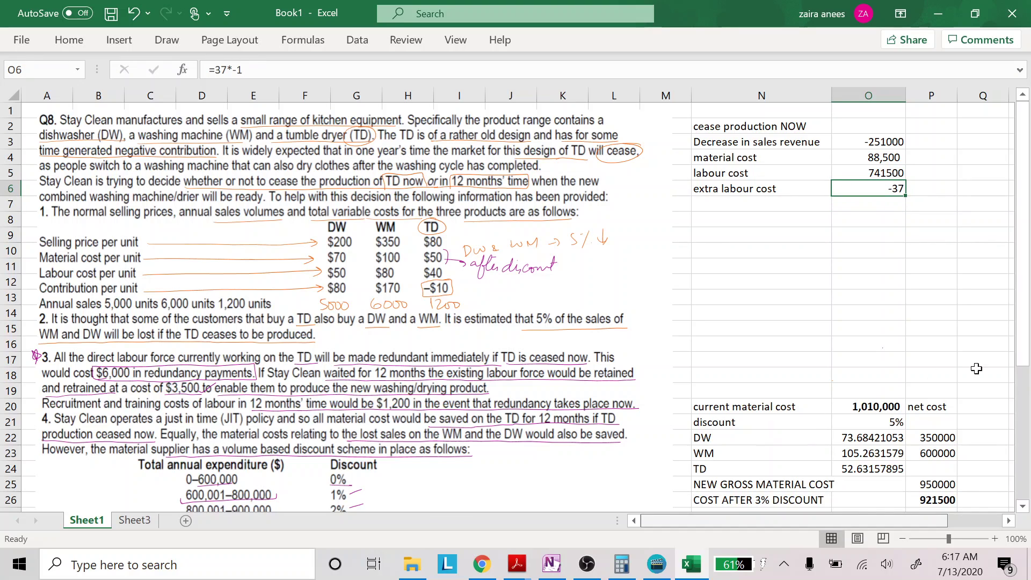
pyautogui.doubleClick(891, 185)
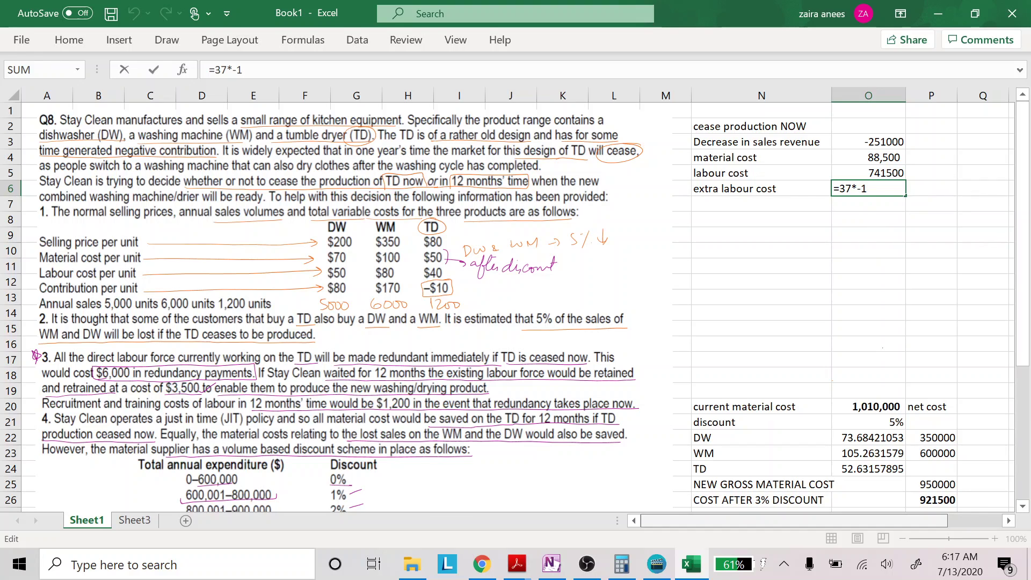
pyautogui.click(843, 188)
pyautogui.write('o')
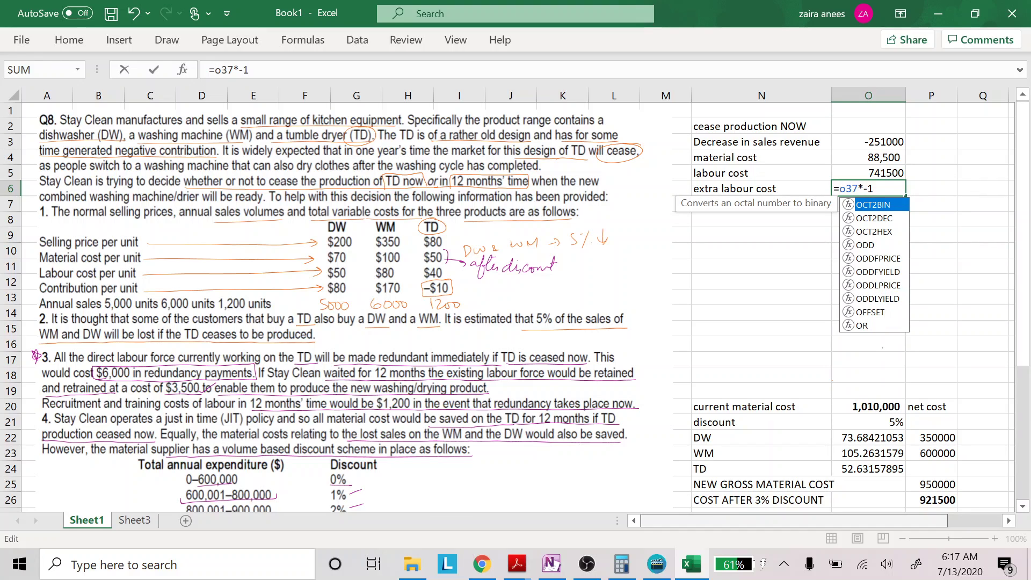
pyautogui.press('Return')
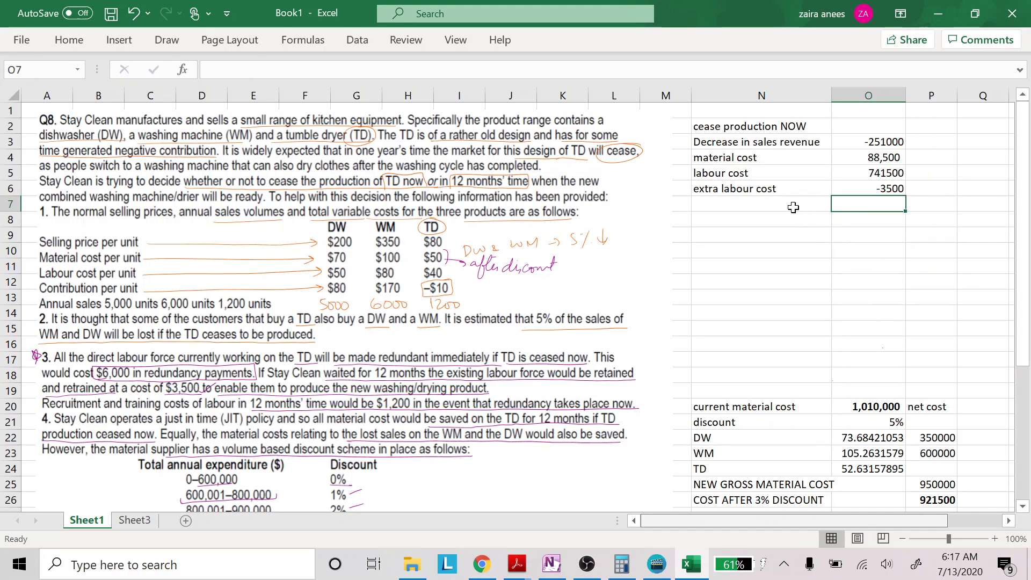
pyautogui.scroll(-2, 482, 276)
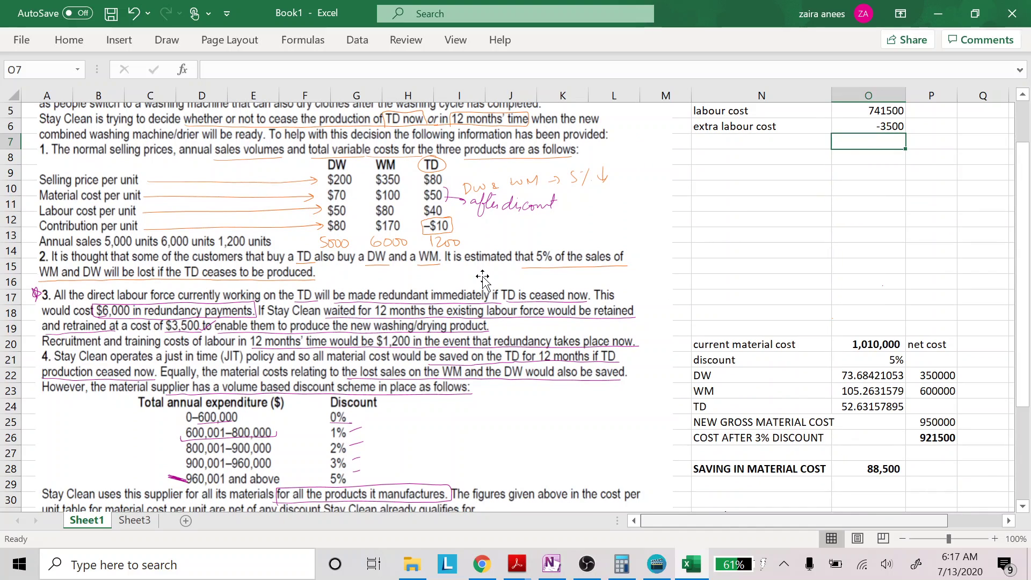
pyautogui.scroll(-3, 324, 374)
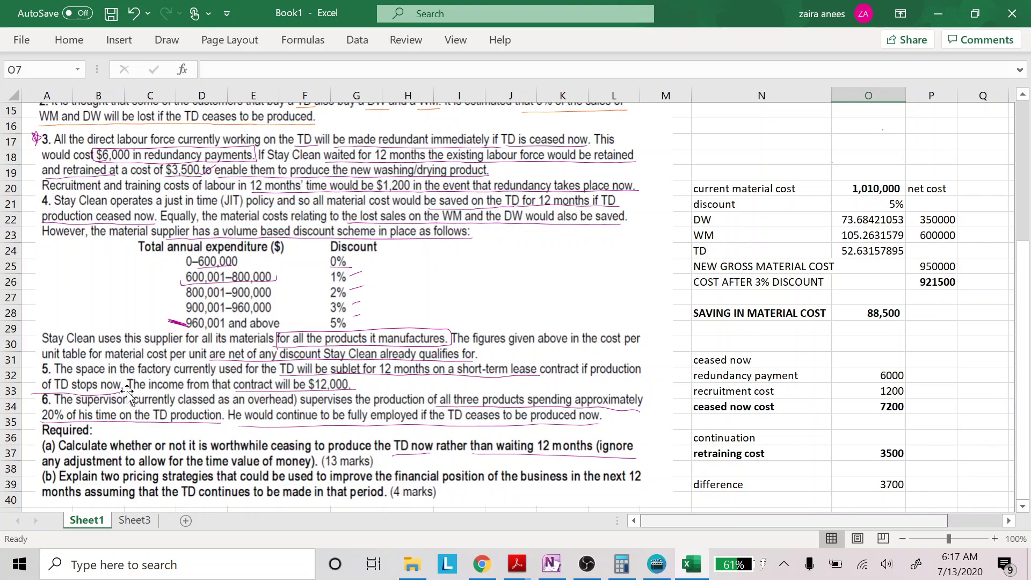
pyautogui.scroll(4, 526, 317)
pyautogui.scroll(1, 526, 316)
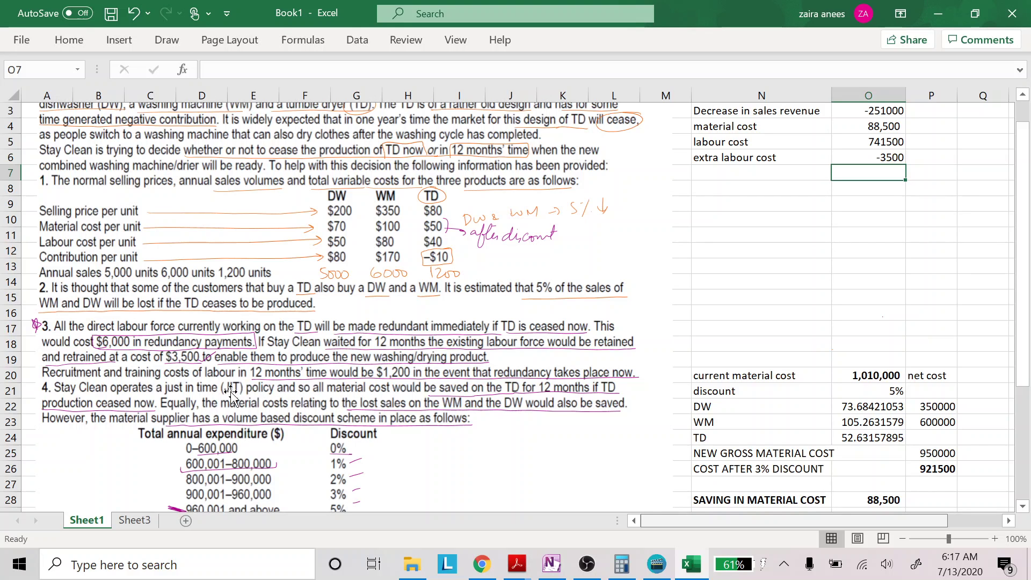
pyautogui.scroll(-4, 359, 406)
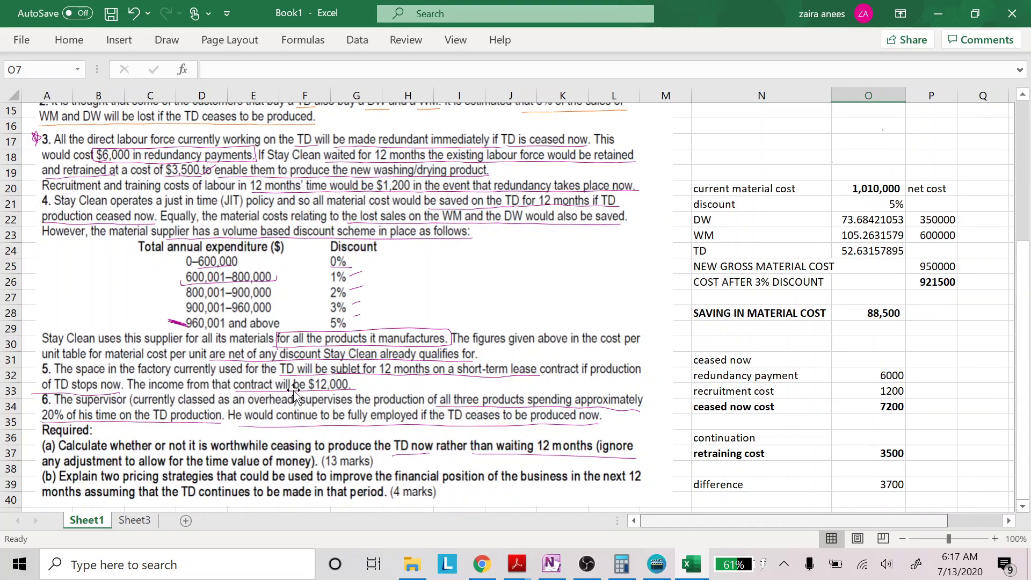
pyautogui.scroll(5, 346, 391)
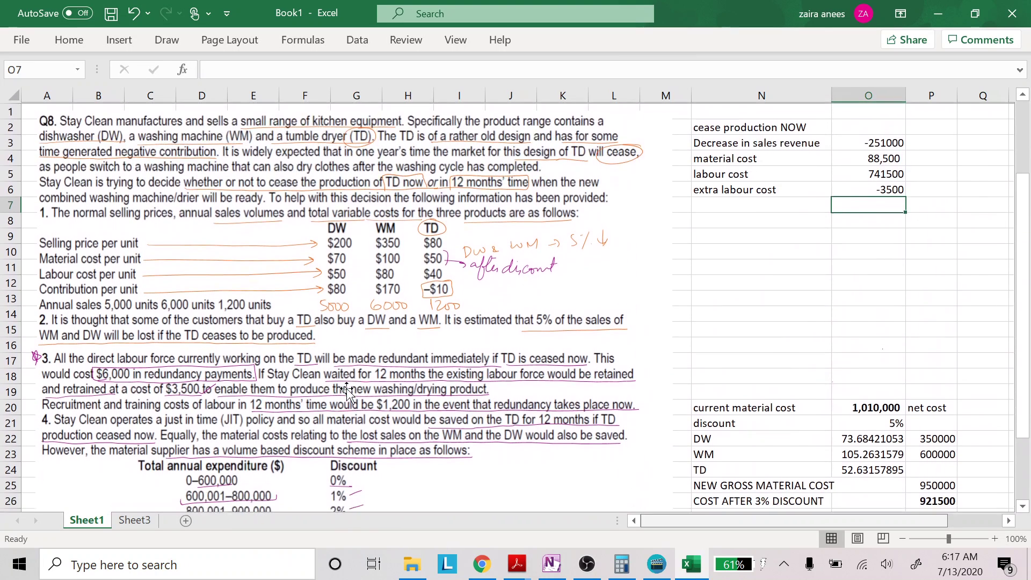
# - Enter the label 'rental income' in N7 with 12000 beside it in O7
pyautogui.click(724, 209)
pyautogui.write('in')
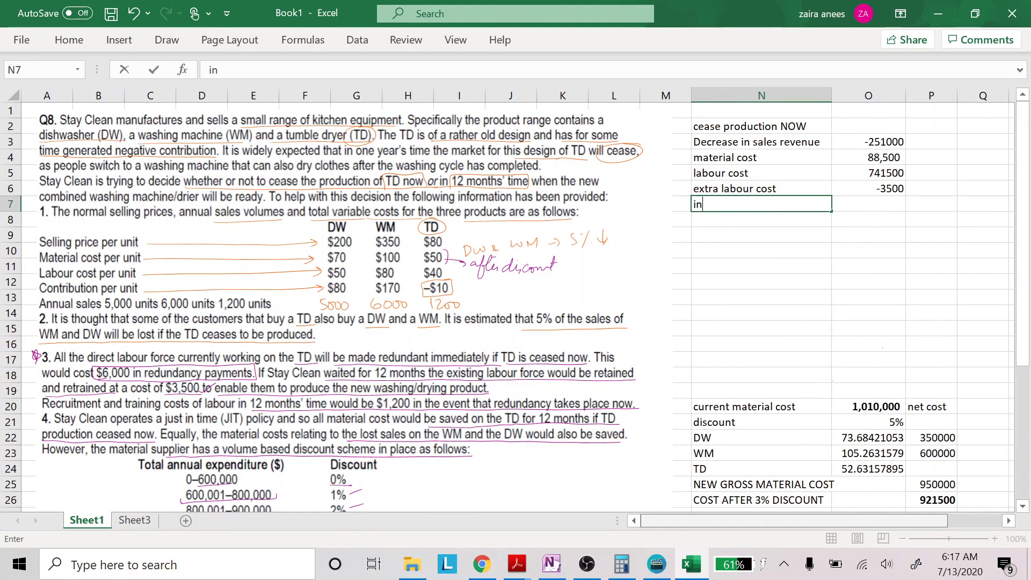
pyautogui.write('come from rent')
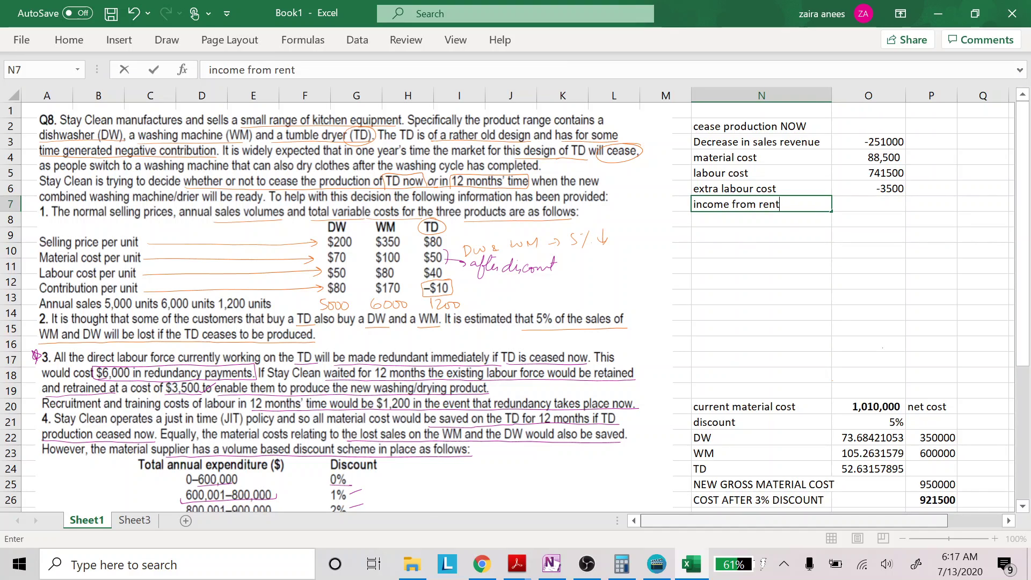
pyautogui.hotkey('ctrl', 'Right')
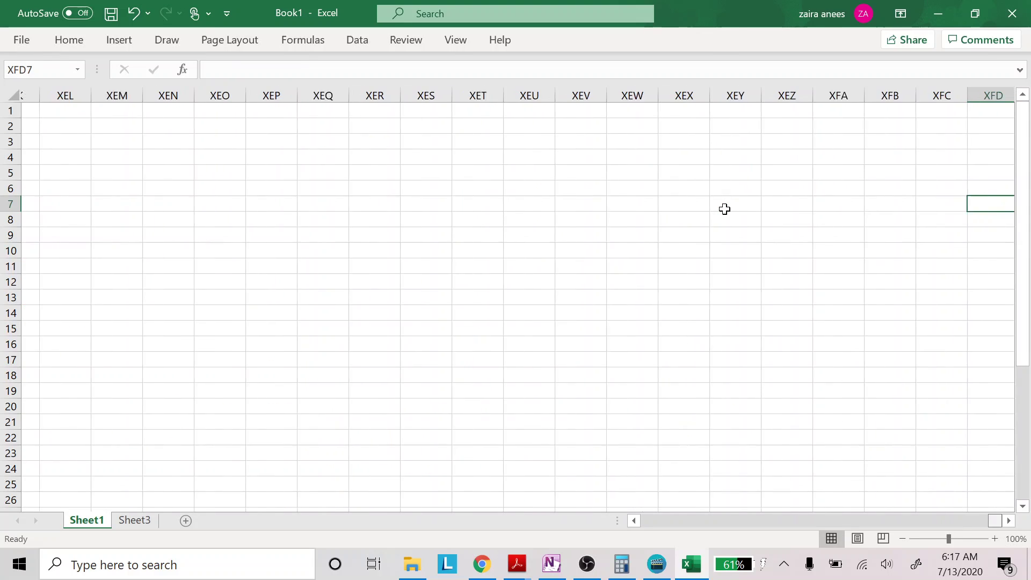
pyautogui.hotkey('ctrl', 'Left')
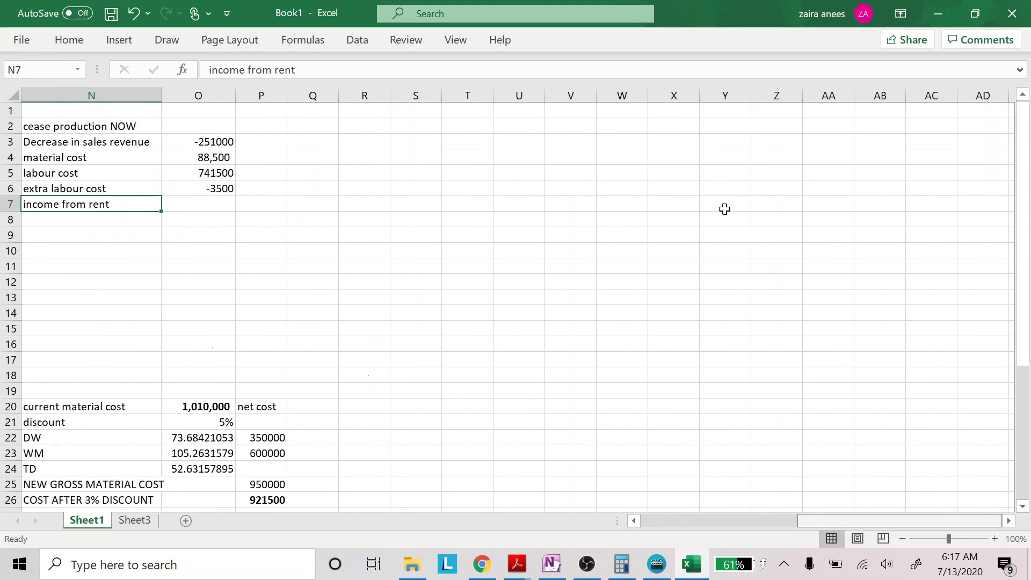
pyautogui.write('rental income')
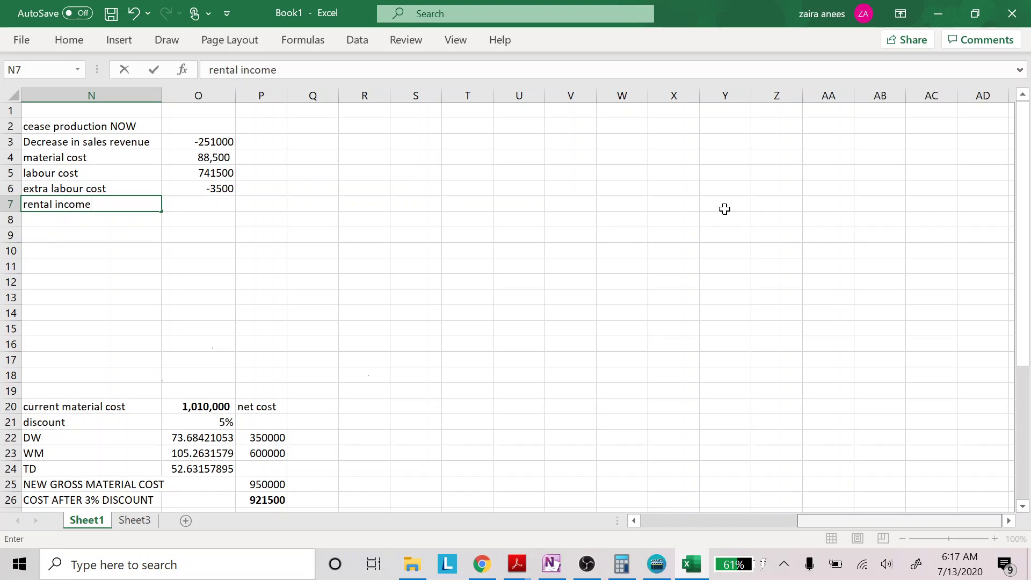
pyautogui.press('Tab')
pyautogui.write('12000')
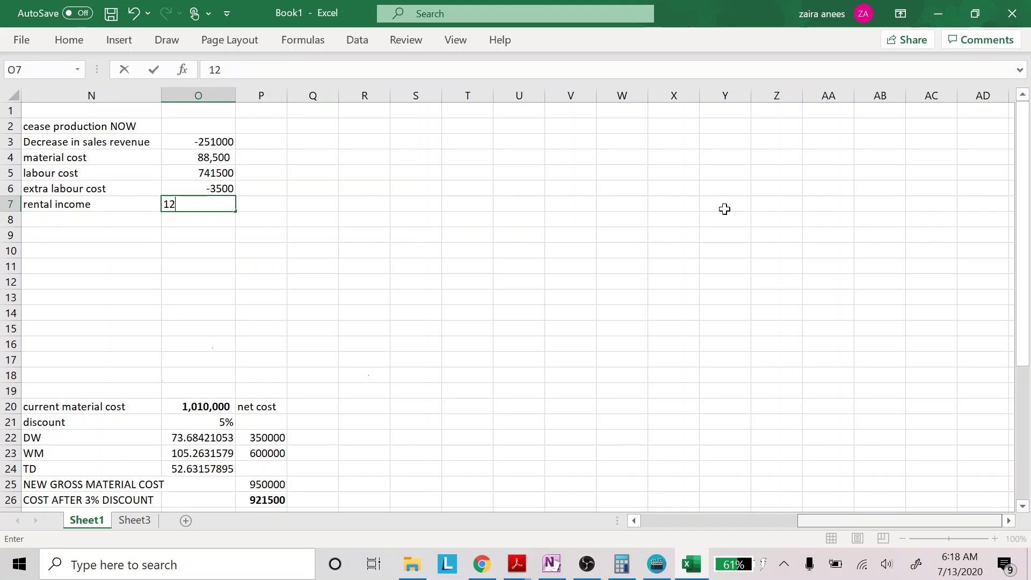
pyautogui.press('Return')
pyautogui.press('Left')
pyautogui.press('Left')
pyautogui.press('Left')
pyautogui.press('Left')
pyautogui.press('Left')
pyautogui.press('Left')
pyautogui.press('Left')
pyautogui.press('Left')
pyautogui.press('Left')
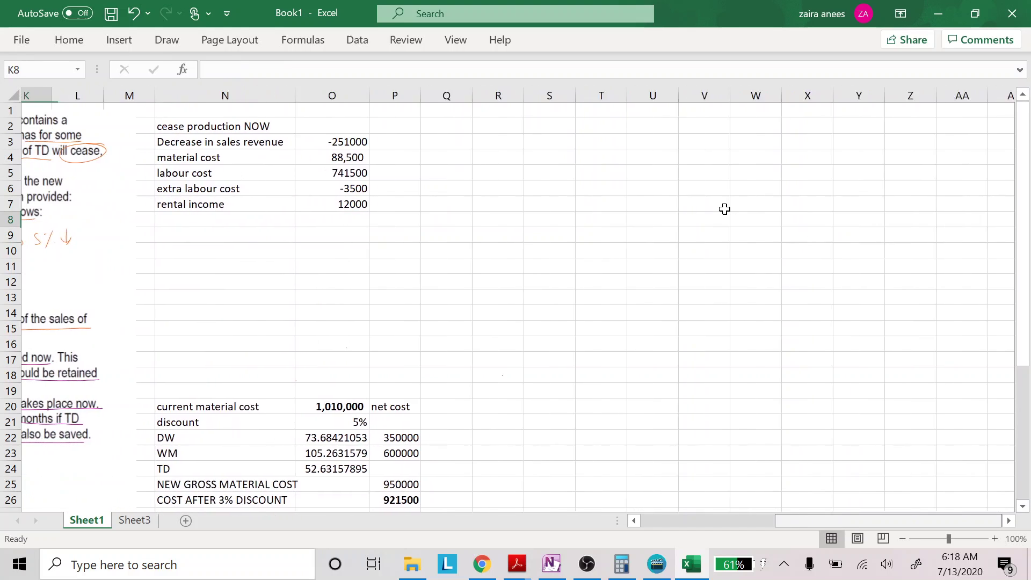
pyautogui.press('Left')
pyautogui.press('Left')
pyautogui.press('Left')
pyautogui.press('Left')
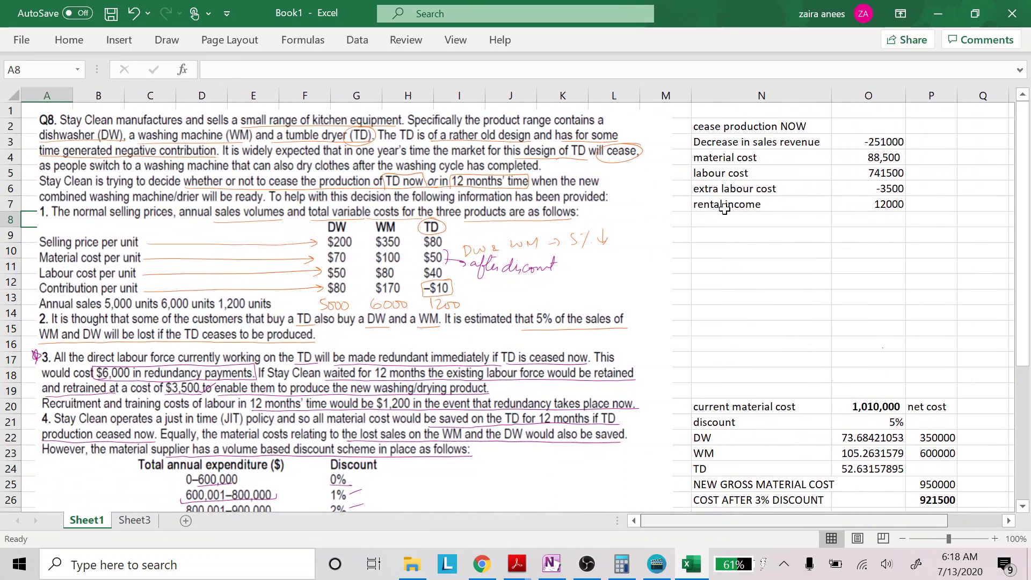
# - Enter =SUM(O3:O7) in O9, totalling the cease-now rows to 587500
pyautogui.scroll(-2, 725, 209)
pyautogui.scroll(-3, 724, 209)
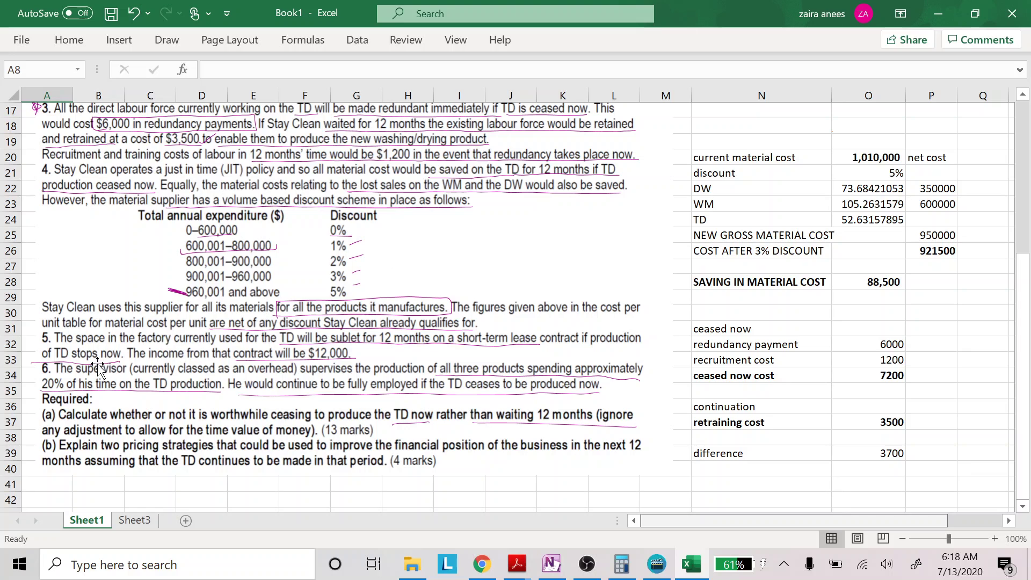
pyautogui.scroll(5, 398, 367)
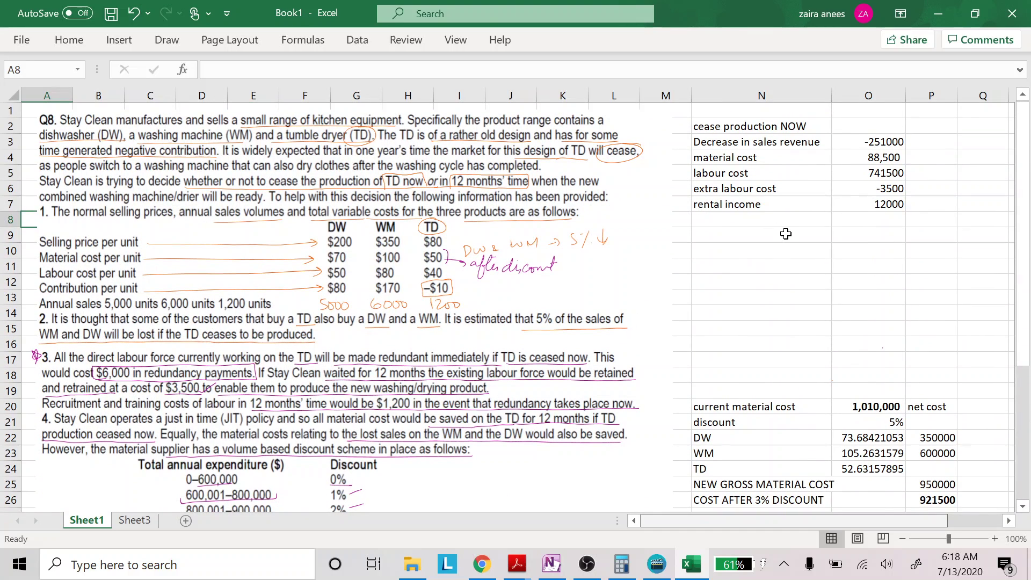
pyautogui.click(785, 235)
pyautogui.click(855, 236)
pyautogui.write('=')
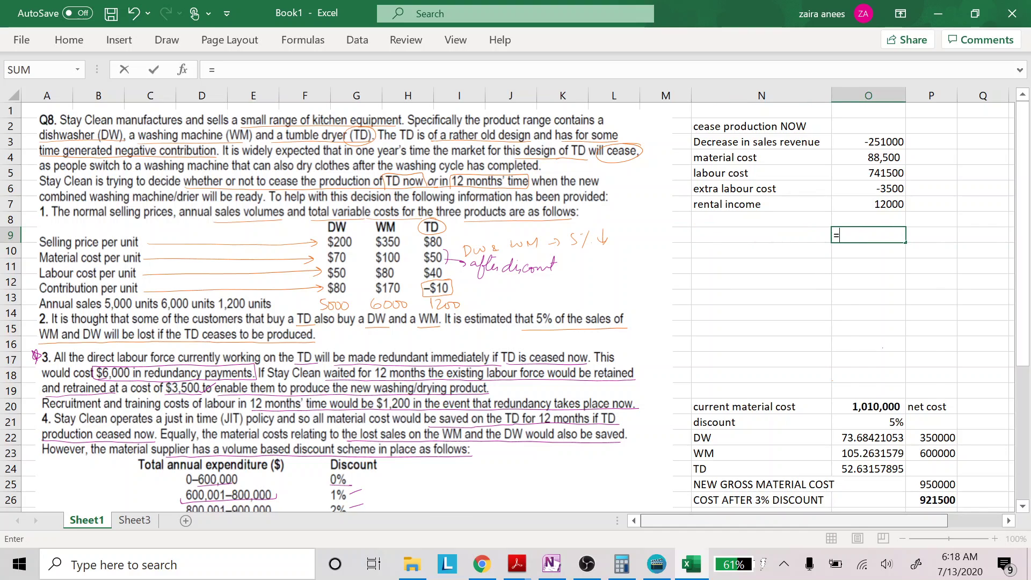
pyautogui.write('sum(')
pyautogui.click(868, 204)
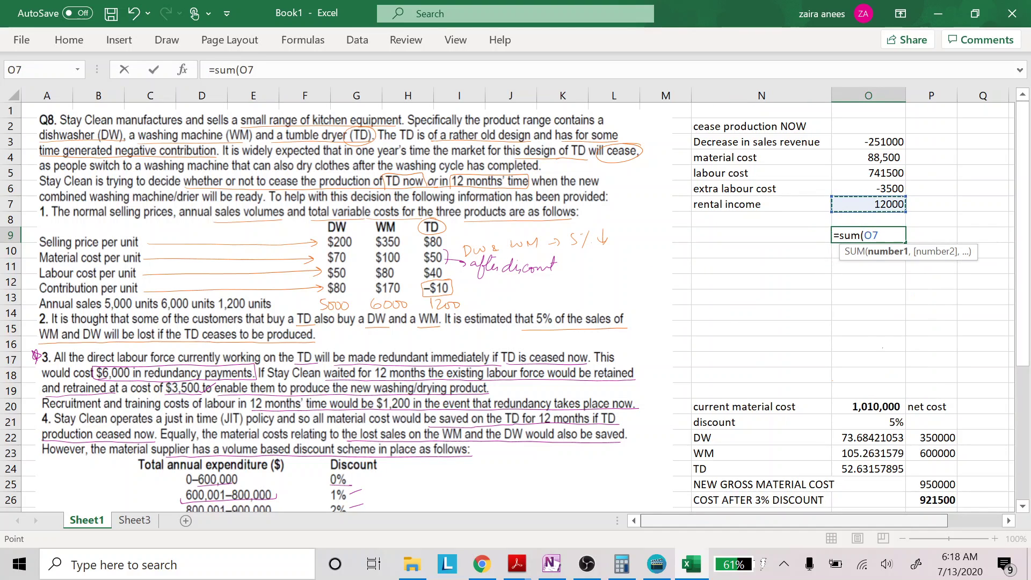
pyautogui.moveTo(868, 204); pyautogui.dragTo(868, 142)
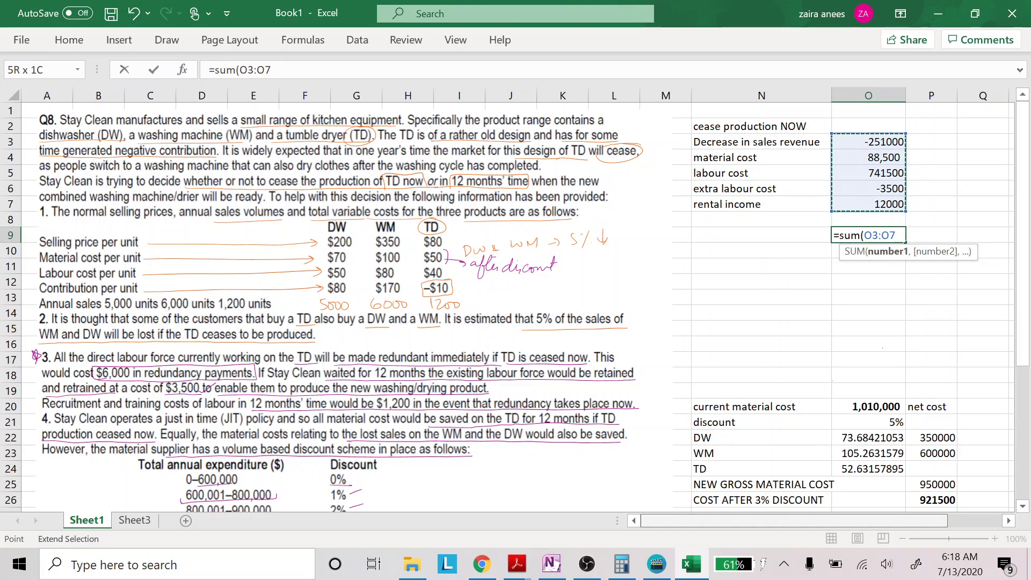
pyautogui.press('Return')
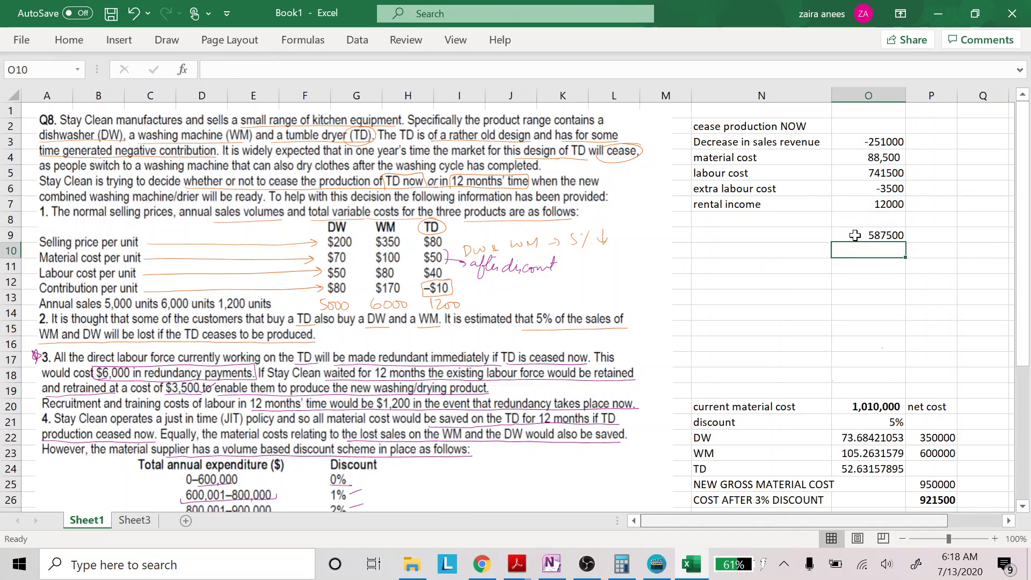
pyautogui.click(886, 237)
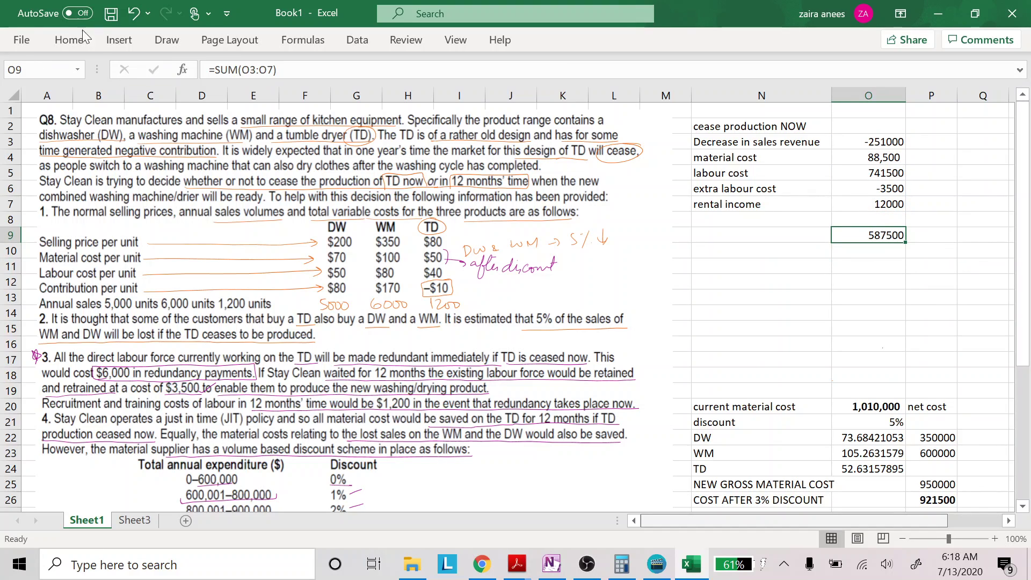
# - Edit the labour cost formula in O5: add parentheses and change both 0.95 factors to 0.05
pyautogui.doubleClick(876, 143)
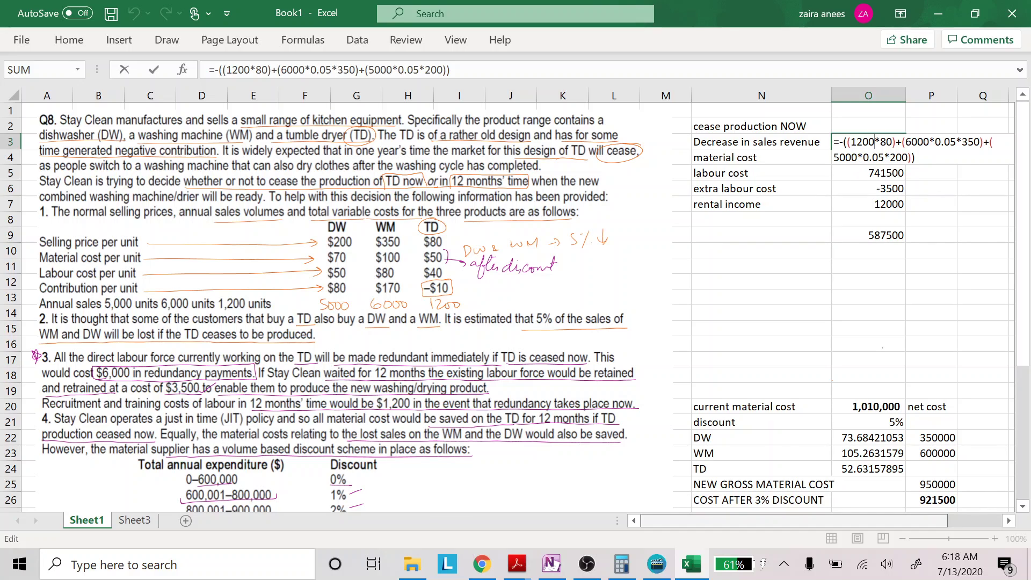
pyautogui.press('Return')
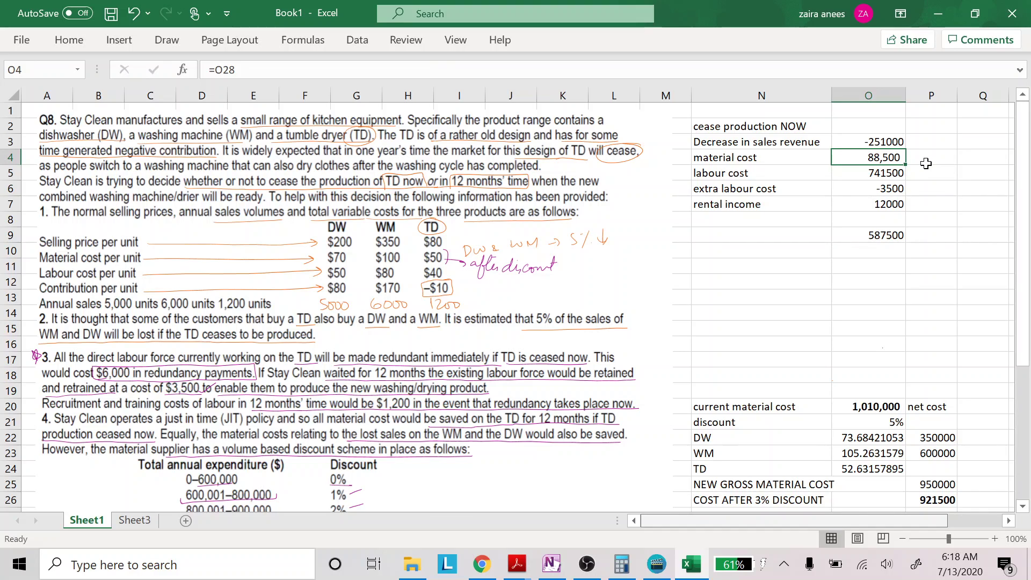
pyautogui.click(881, 173)
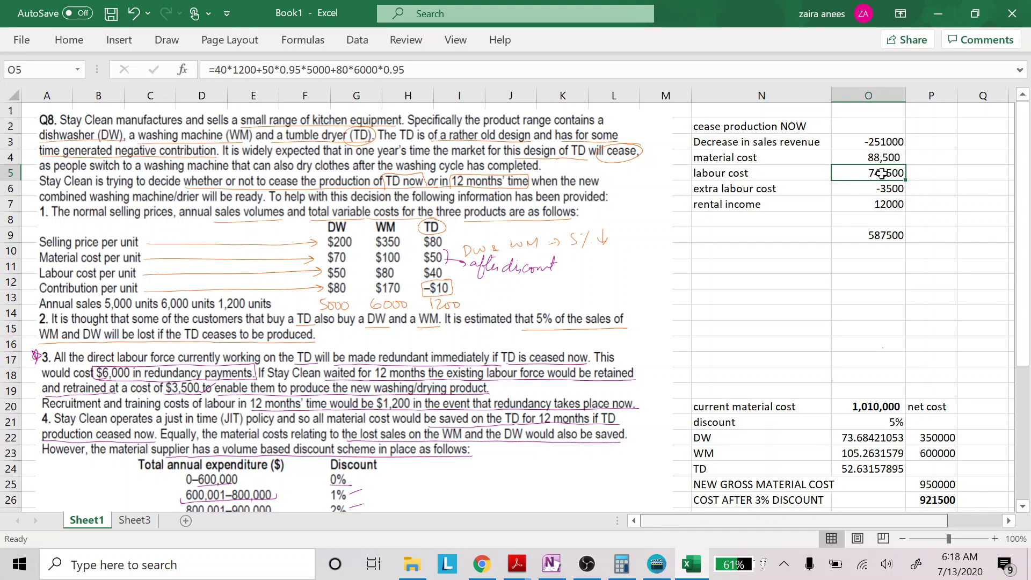
pyautogui.doubleClick(882, 173)
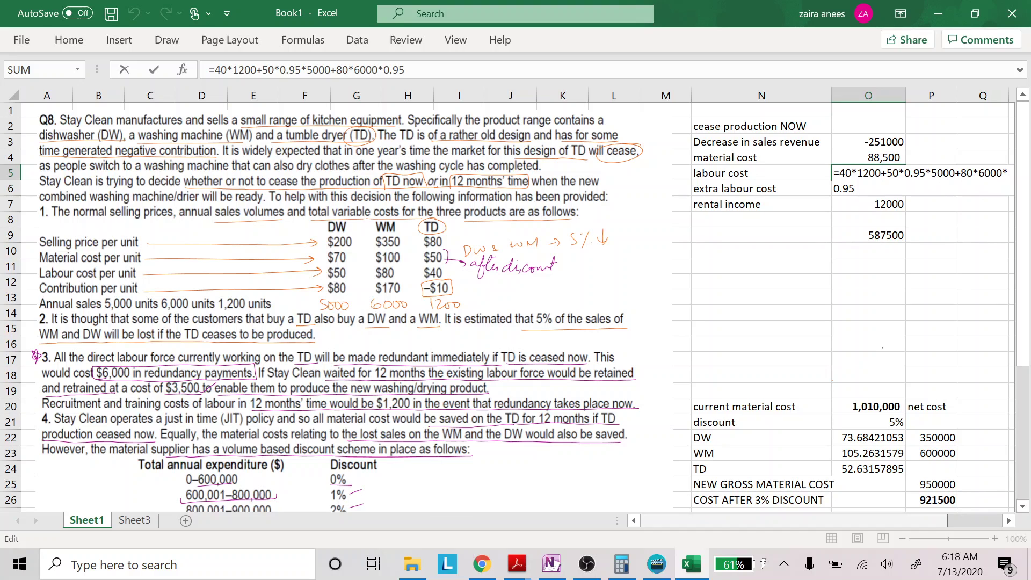
pyautogui.write(')')
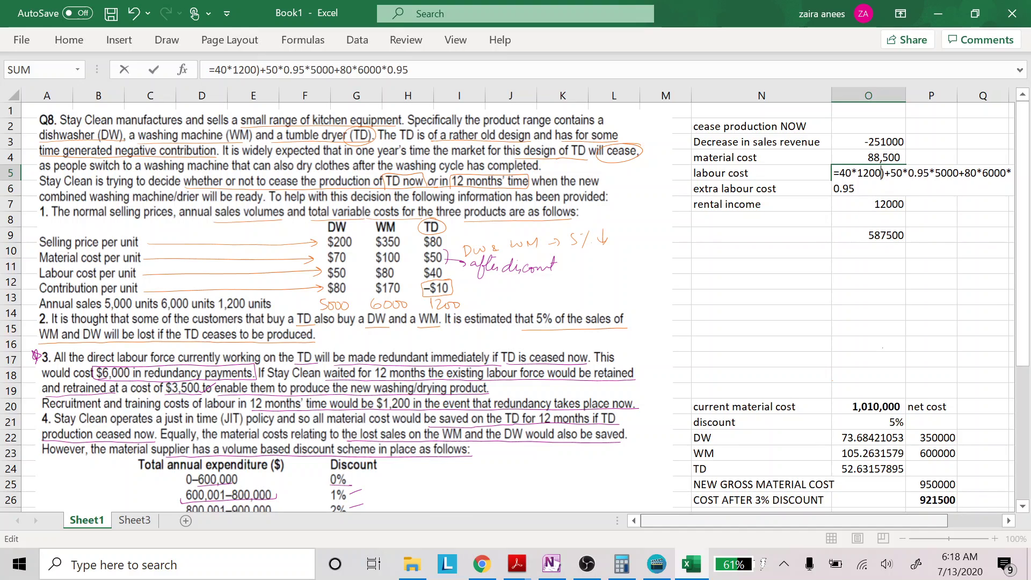
pyautogui.write('(')
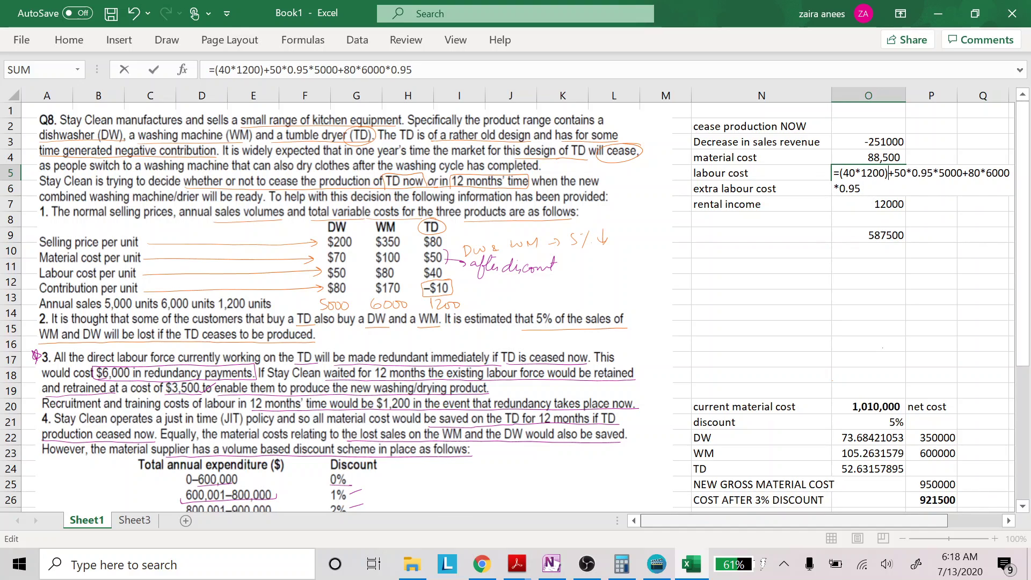
pyautogui.write('(')
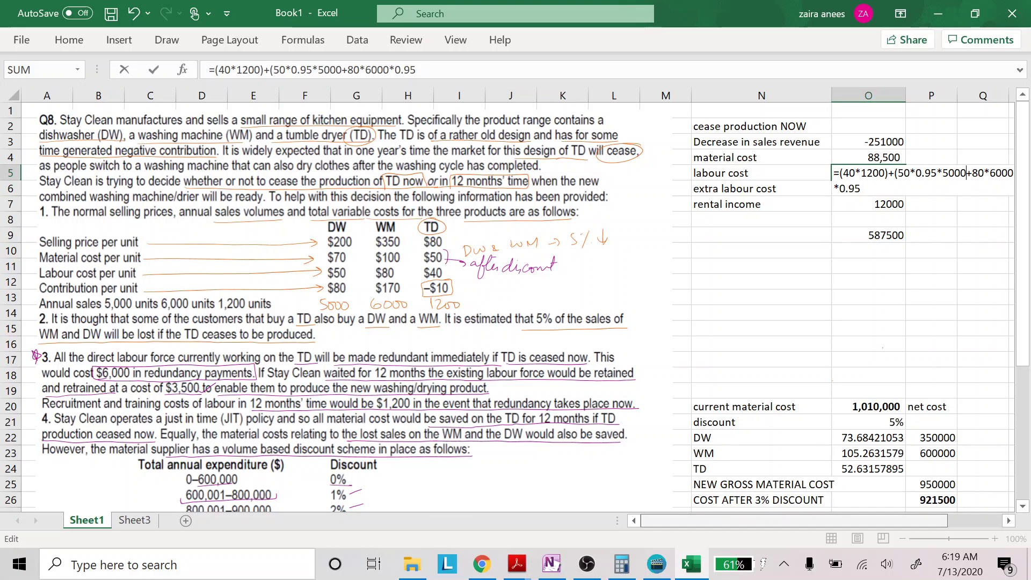
pyautogui.write(')')
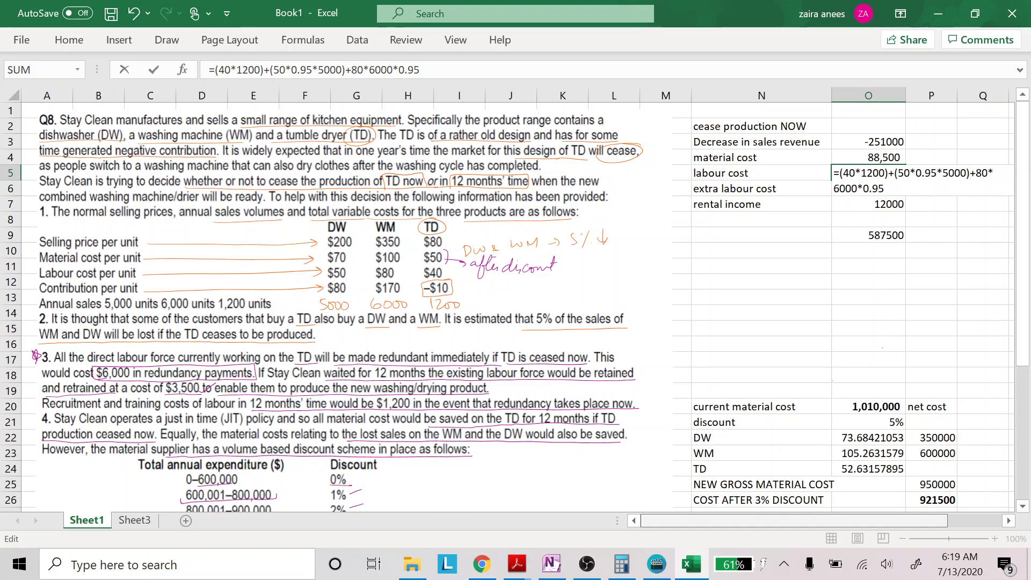
pyautogui.press('BackSpace')
pyautogui.write('0')
pyautogui.press('BackSpace')
pyautogui.write('0')
pyautogui.press('Return')
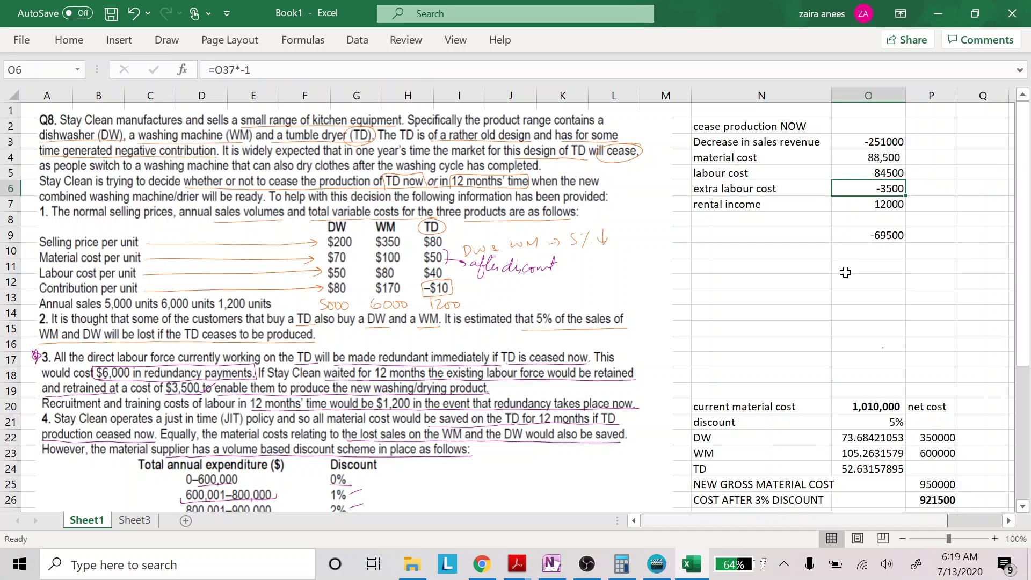
pyautogui.press('Down')
pyautogui.press('Down')
pyautogui.press('Down')
pyautogui.press('Down')
pyautogui.press('Up')
pyautogui.press('Up')
pyautogui.press('Up')
pyautogui.press('Up')
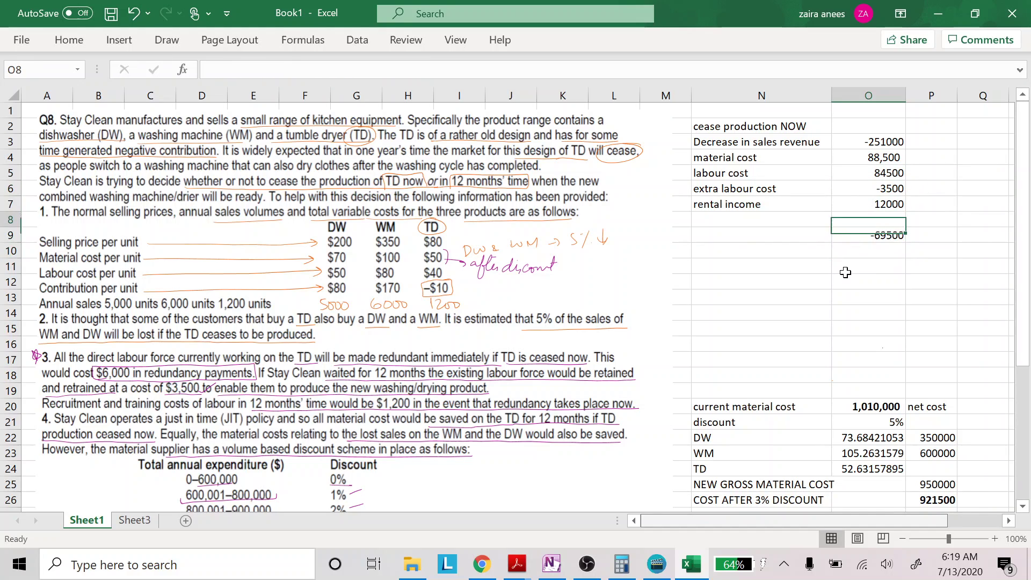
# - Type 'incremental loss' in N9 beside the -69500 total and bold N9:O9
pyautogui.press('Up')
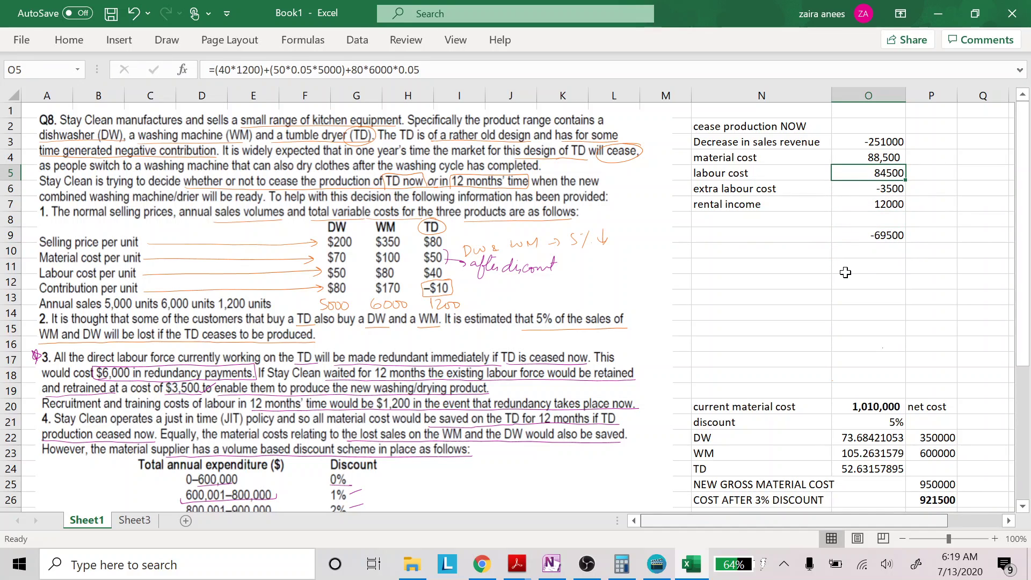
pyautogui.press('Down')
pyautogui.press('Down')
pyautogui.press('Down')
pyautogui.press('Down')
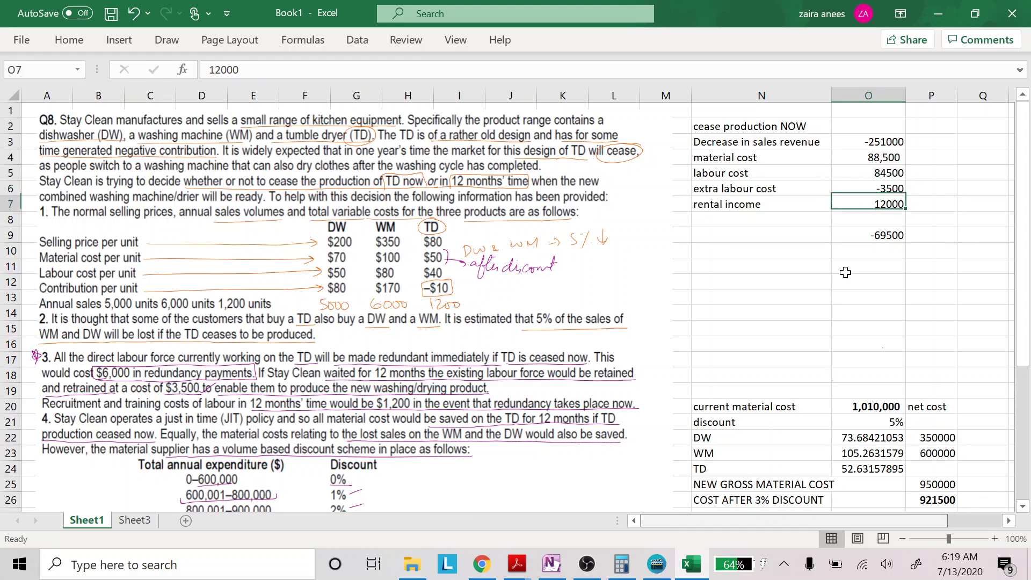
pyautogui.press('Left')
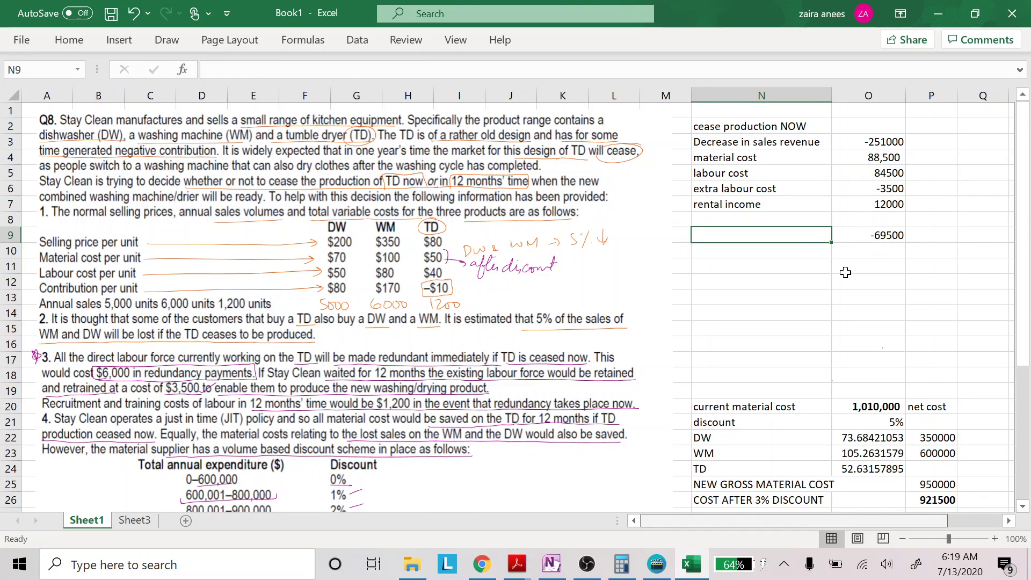
pyautogui.write('incremen')
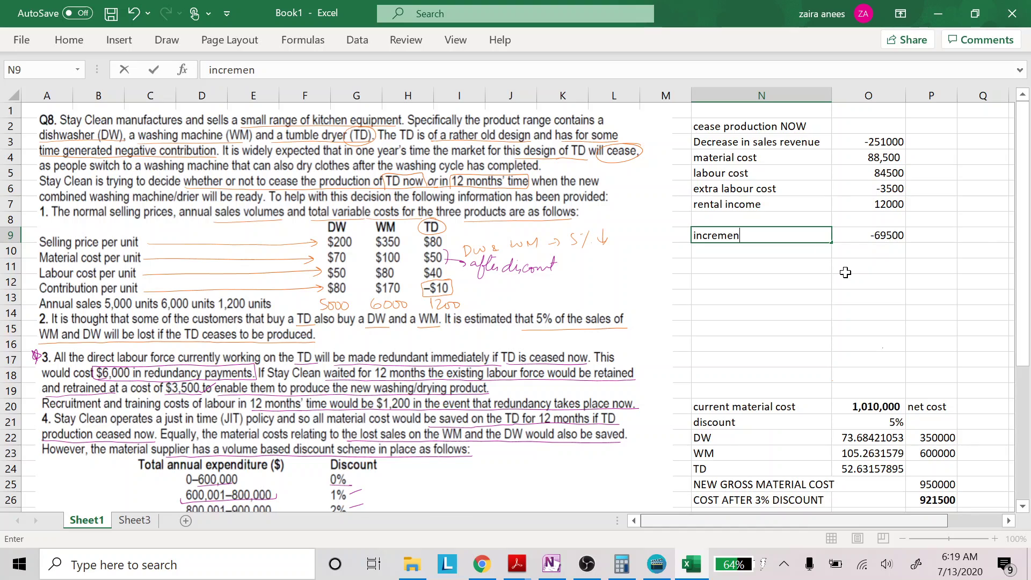
pyautogui.write('tal loss')
pyautogui.hotkey('shift', 'Right')
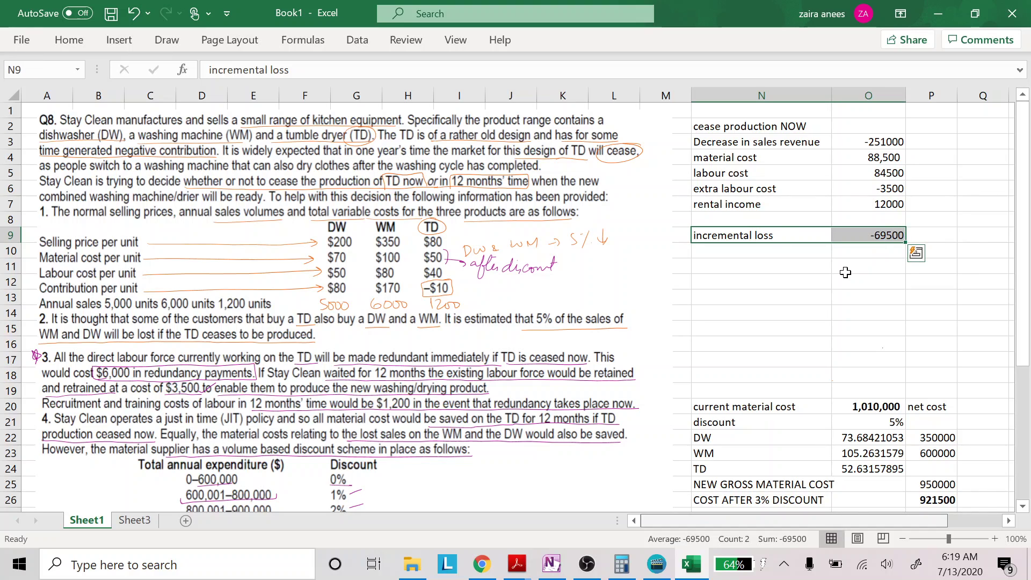
pyautogui.hotkey('ctrl', 'b')
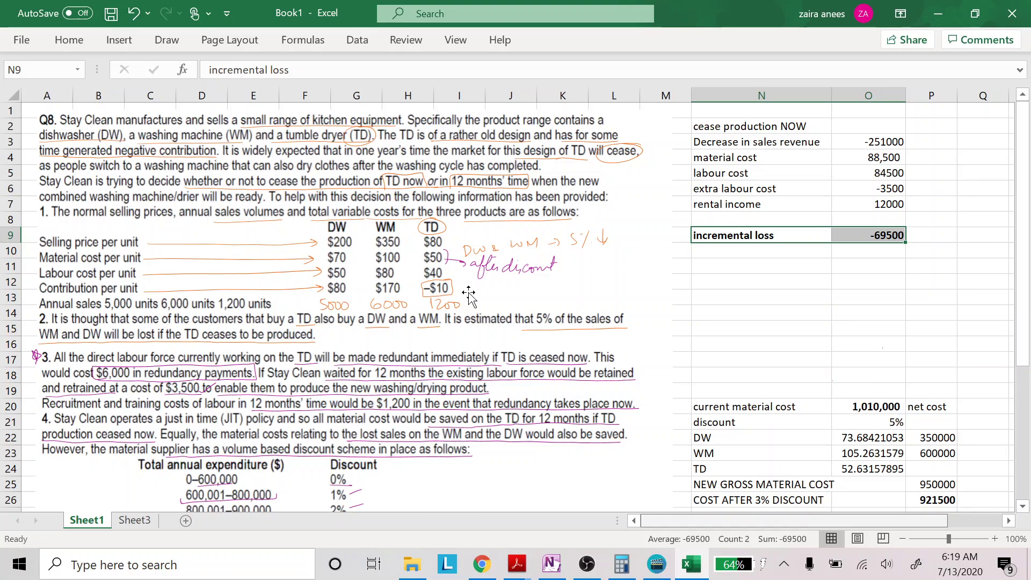
# - Enter the note 'price = VC' in D43 beneath the pricing-strategies question
pyautogui.scroll(-8, 469, 295)
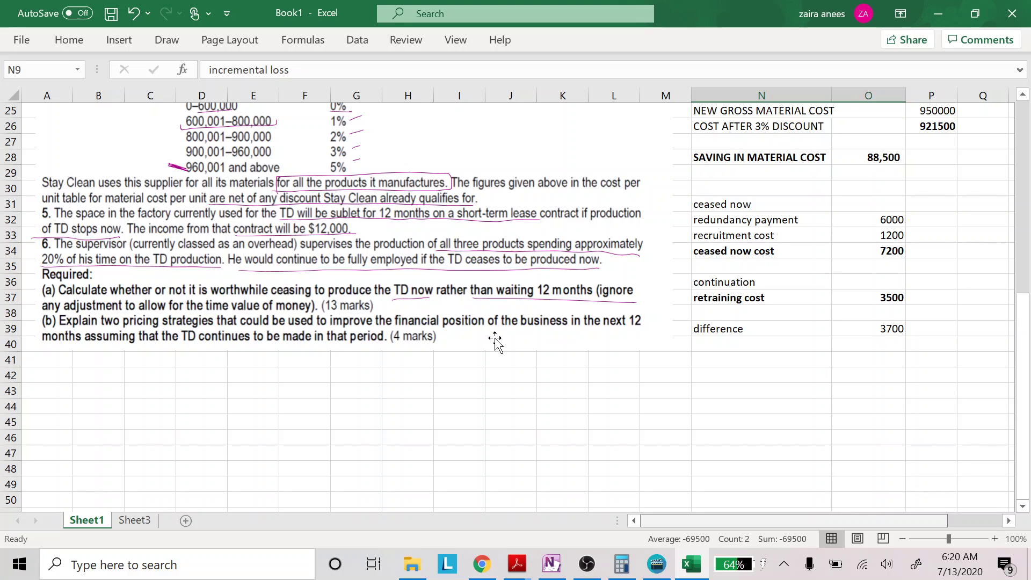
pyautogui.scroll(4, 495, 339)
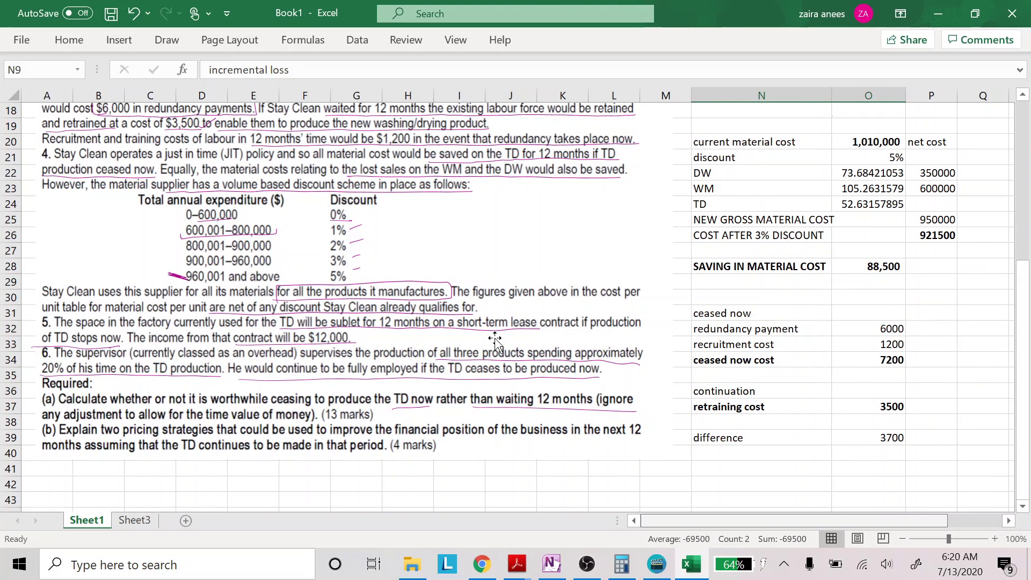
pyautogui.scroll(-3, 494, 339)
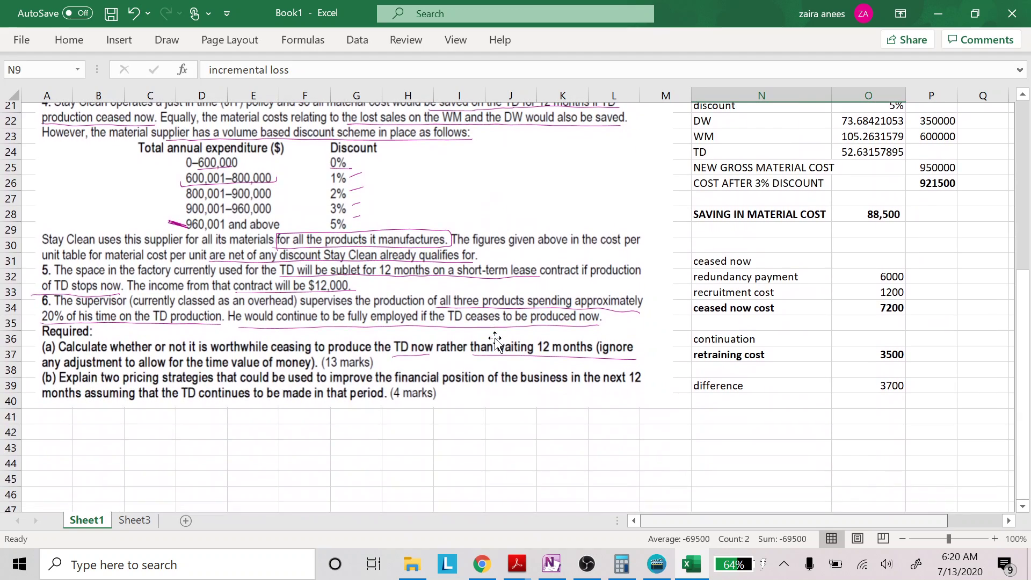
pyautogui.click(193, 447)
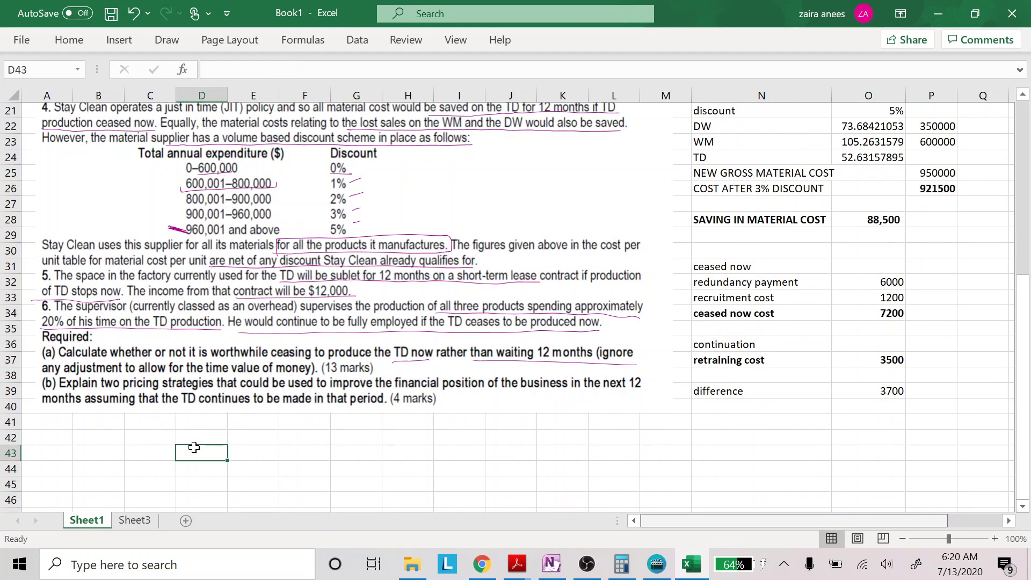
pyautogui.write('price')
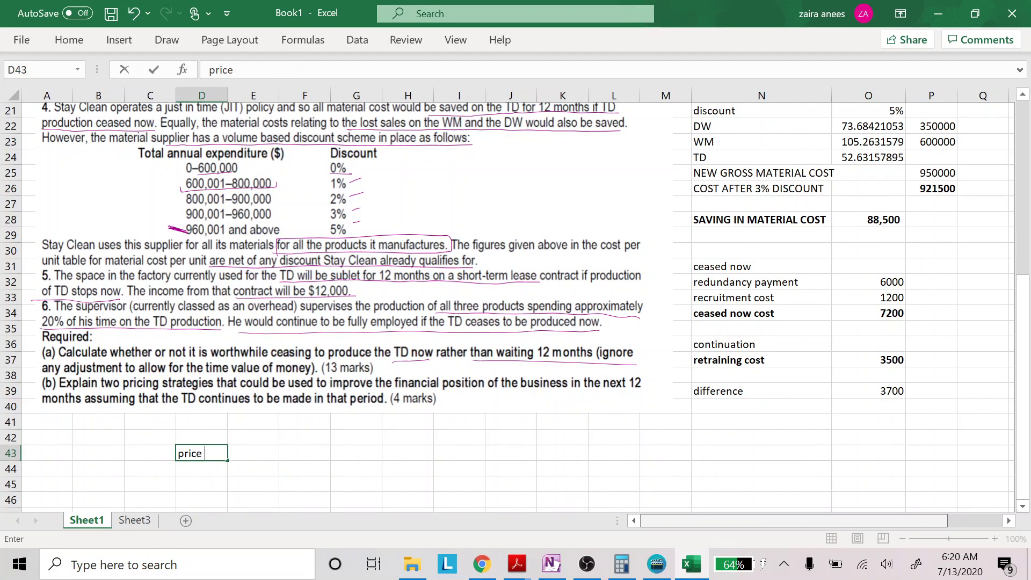
pyautogui.write(' = mc')
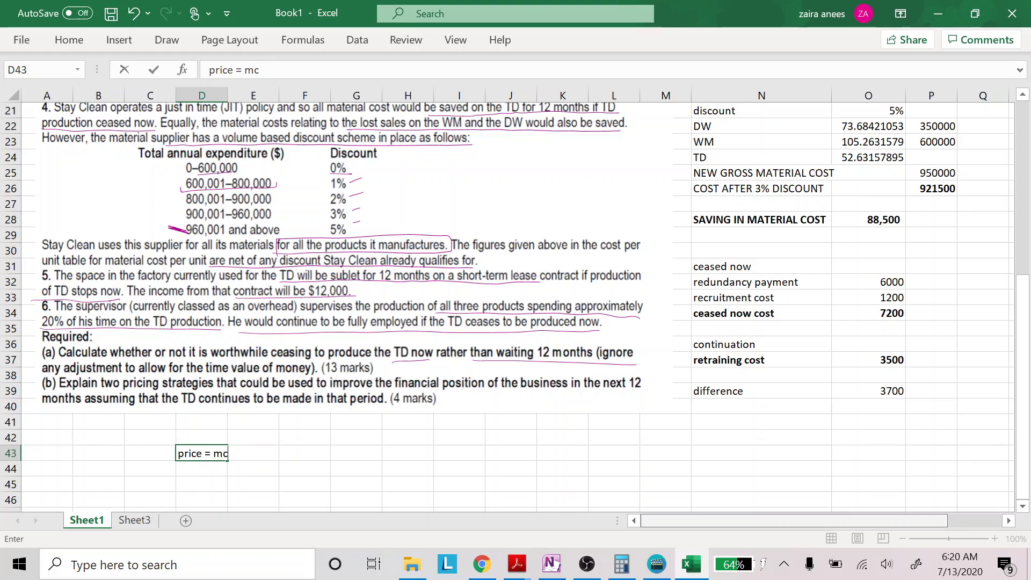
pyautogui.press('BackSpace')
pyautogui.press('BackSpace')
pyautogui.write('VC')
pyautogui.press('Return')
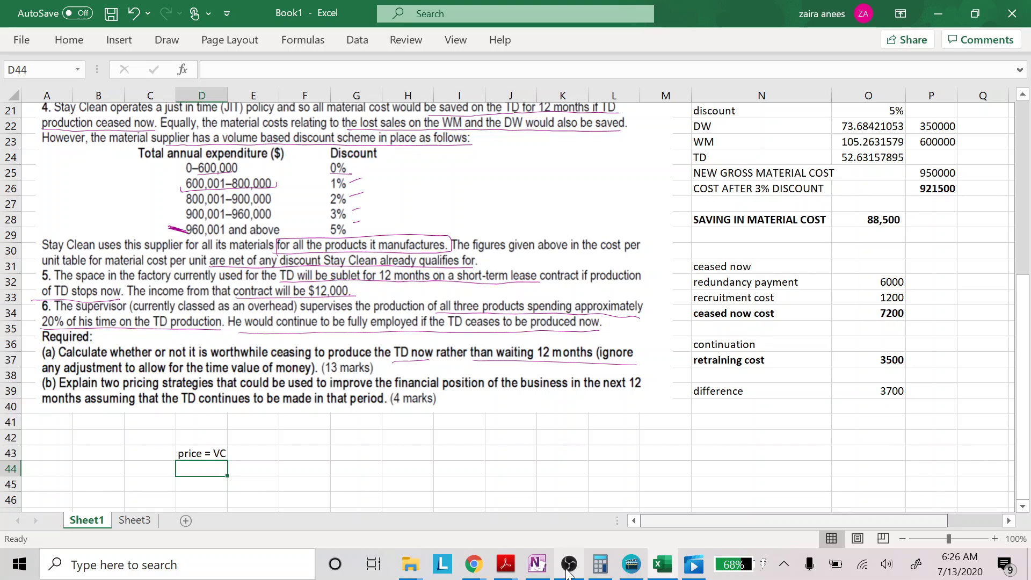
# - Add 'TD' in D44 with a contribution of -10 in E44
pyautogui.write('TD')
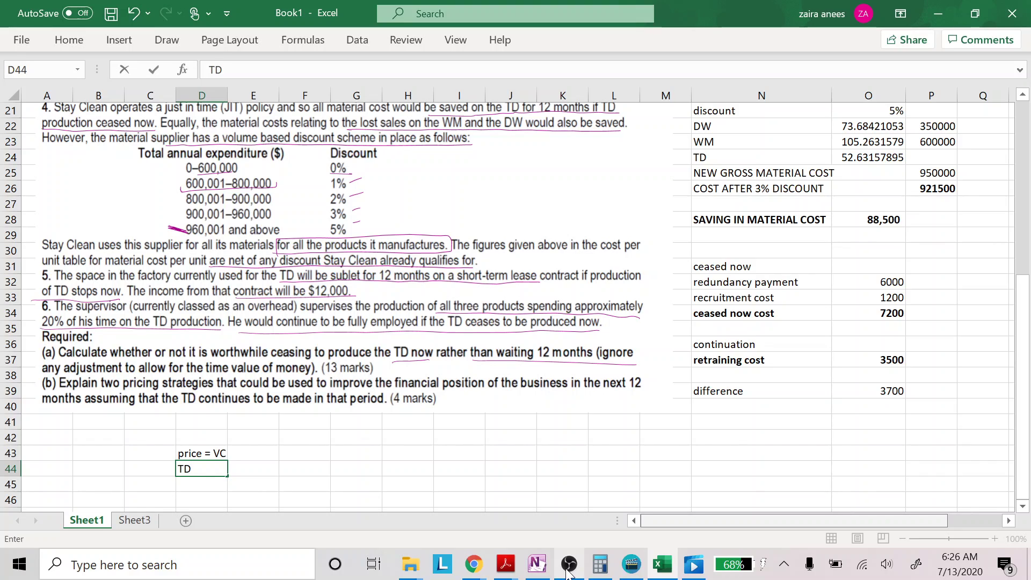
pyautogui.press('Tab')
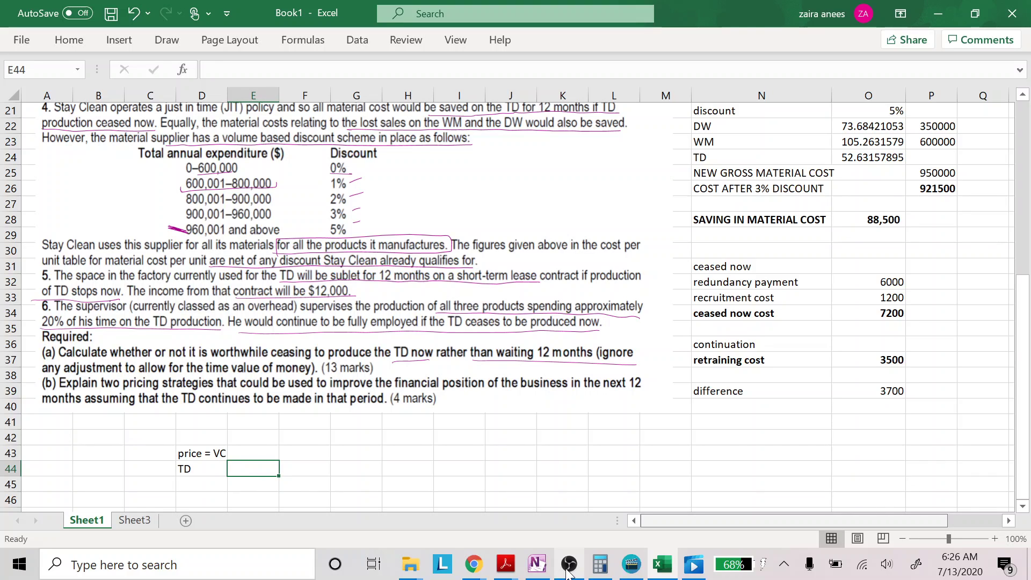
pyautogui.write('-10')
pyautogui.press('Return')
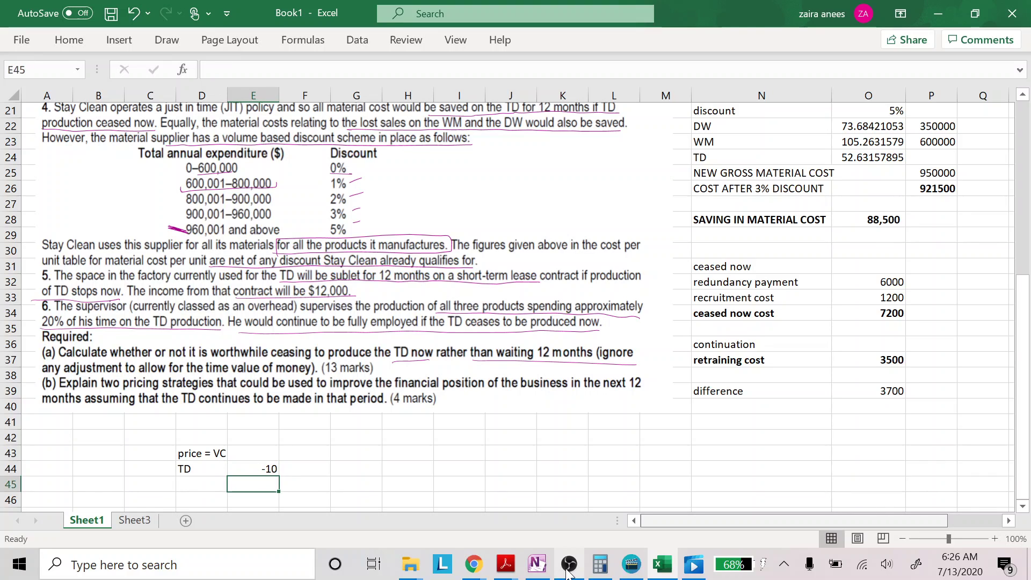
pyautogui.press('Left')
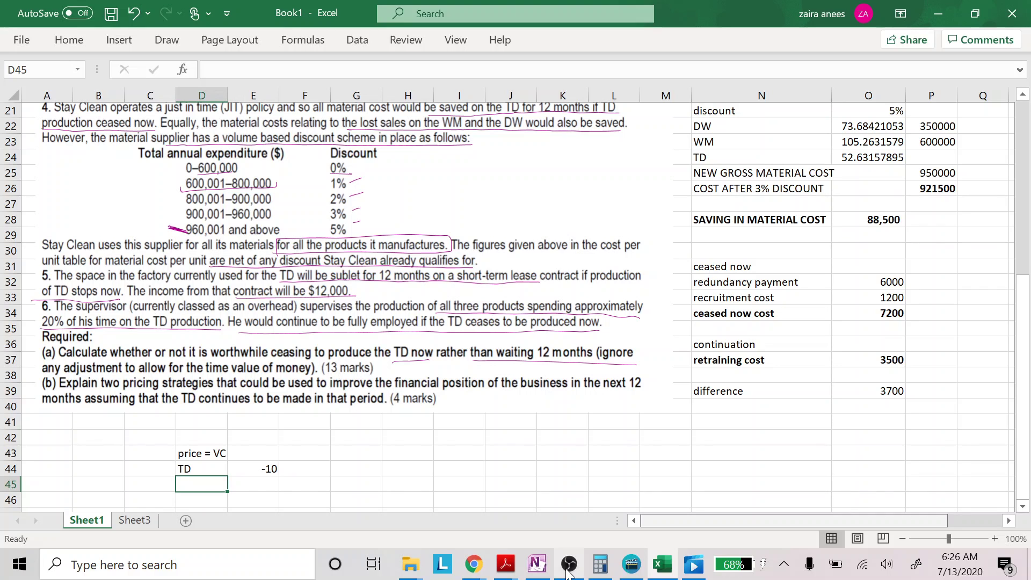
pyautogui.scroll(5, 682, 337)
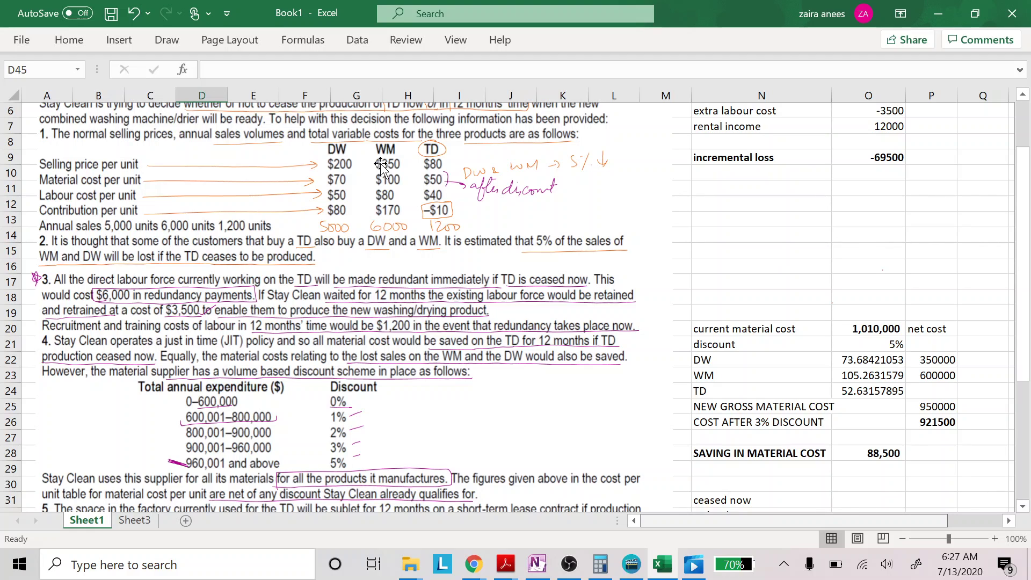
pyautogui.scroll(-7, 381, 167)
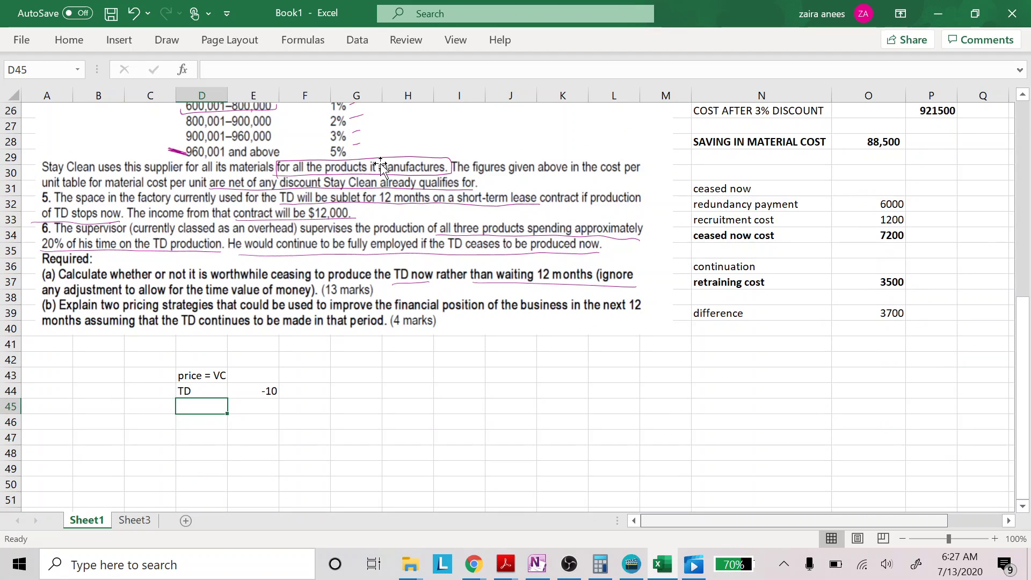
# - Type 'bundling' in D45, then bring the OBS screen recorder to the front
pyautogui.write('bund')
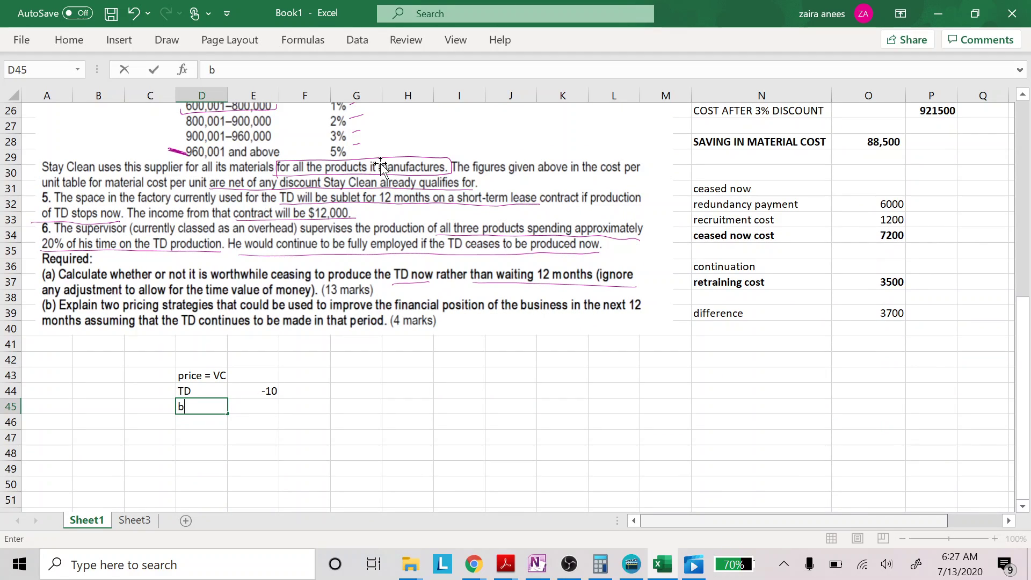
pyautogui.write('ling')
pyautogui.scroll(8, 380, 167)
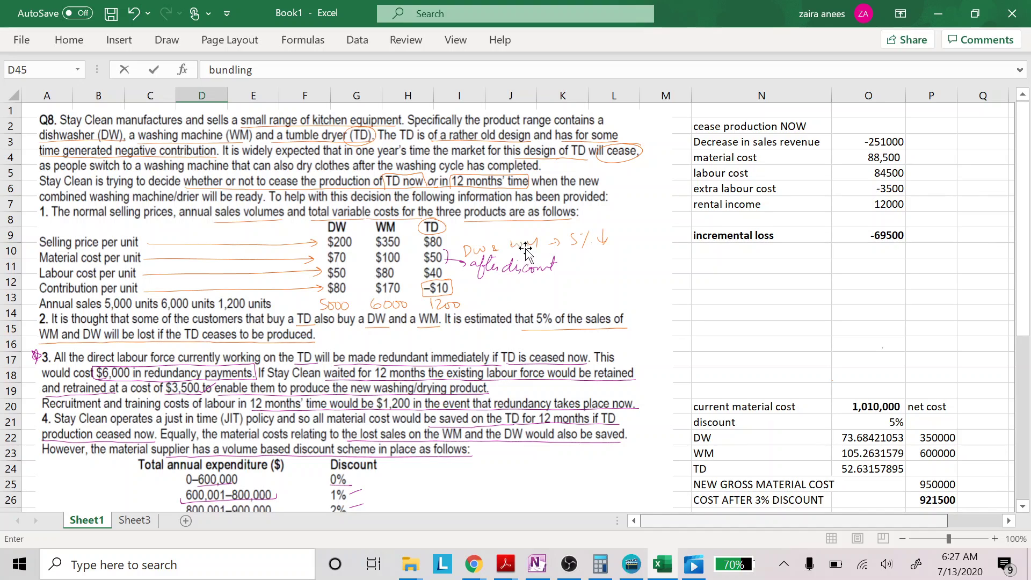
pyautogui.click(571, 569)
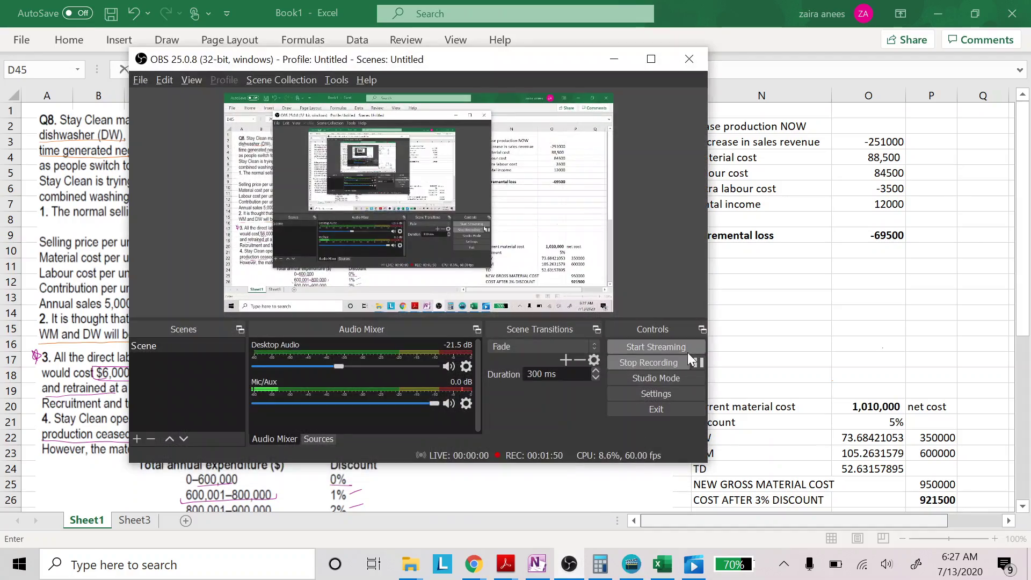